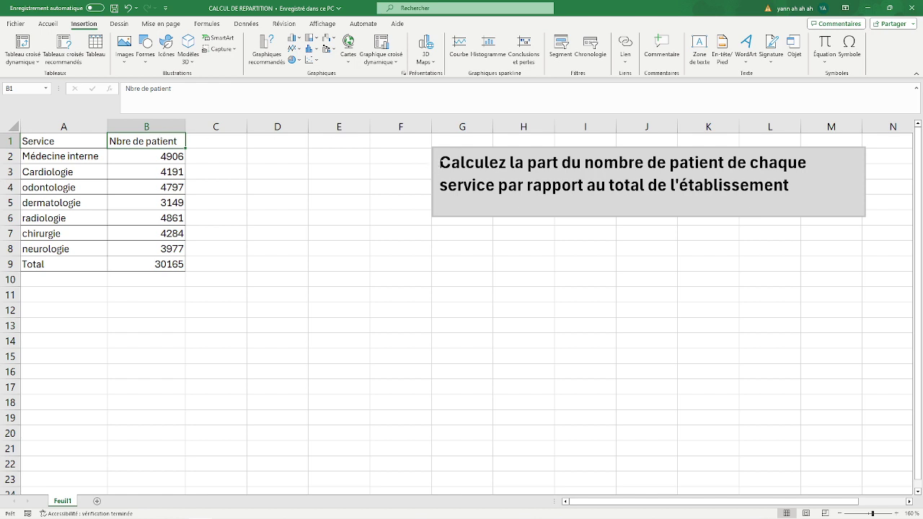
Duplicate the grey instruction text box and place the copy directly beneath the original.
click(443, 163)
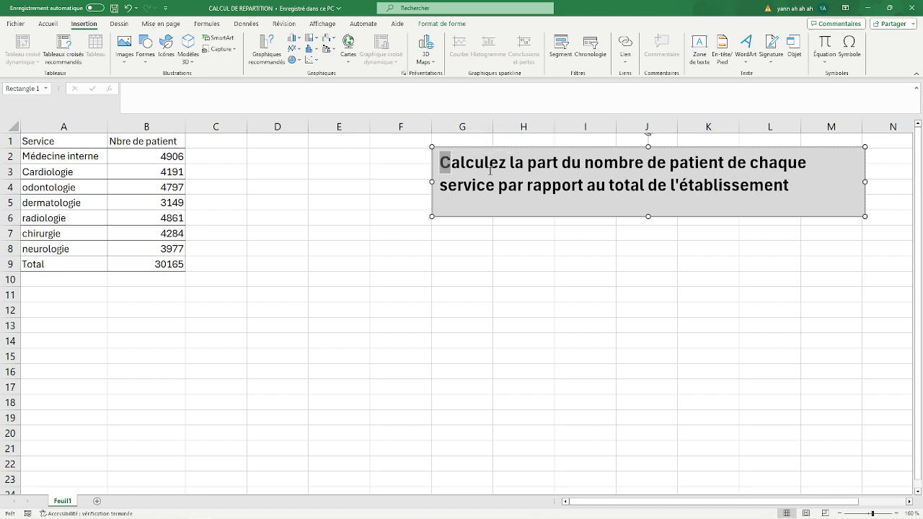
click(600, 217)
right_click(600, 219)
click(623, 255)
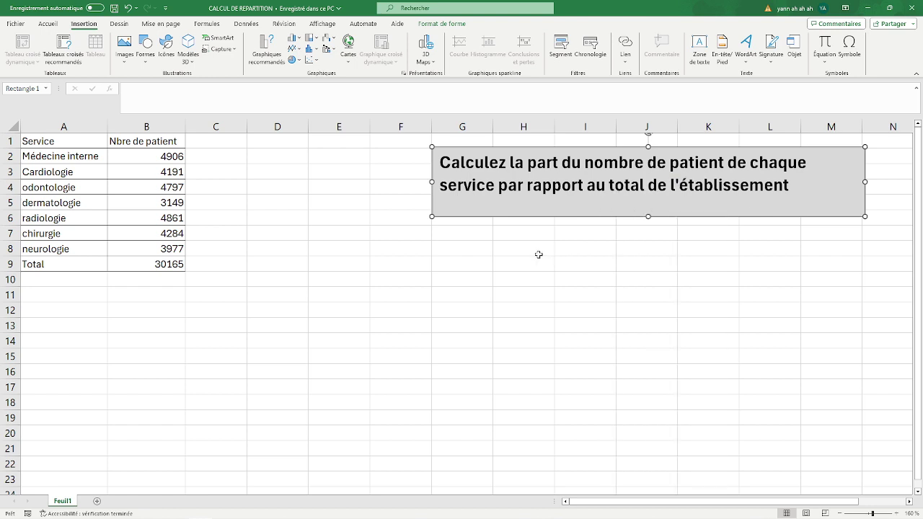
right_click(468, 237)
click(490, 267)
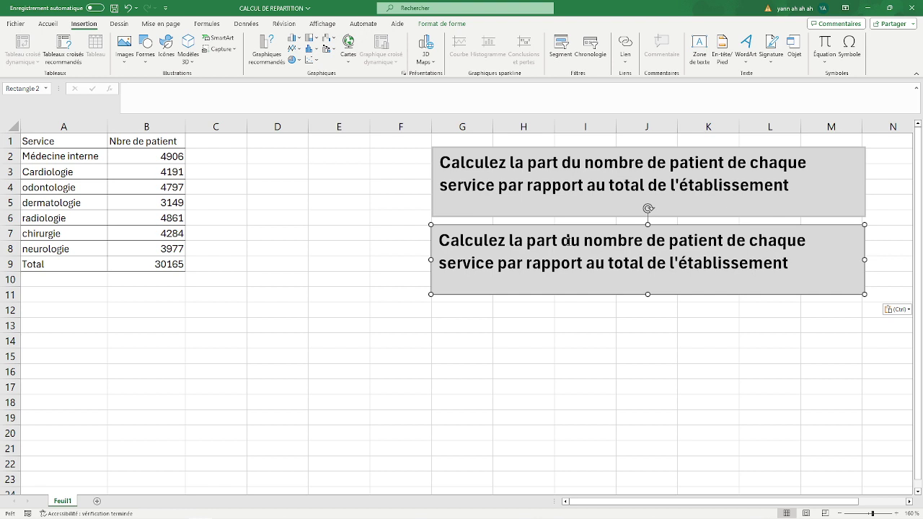
Edit the copied text box to read "nombre de patient de chaque service / au total de l'établissement".
drag(581, 242, 453, 240)
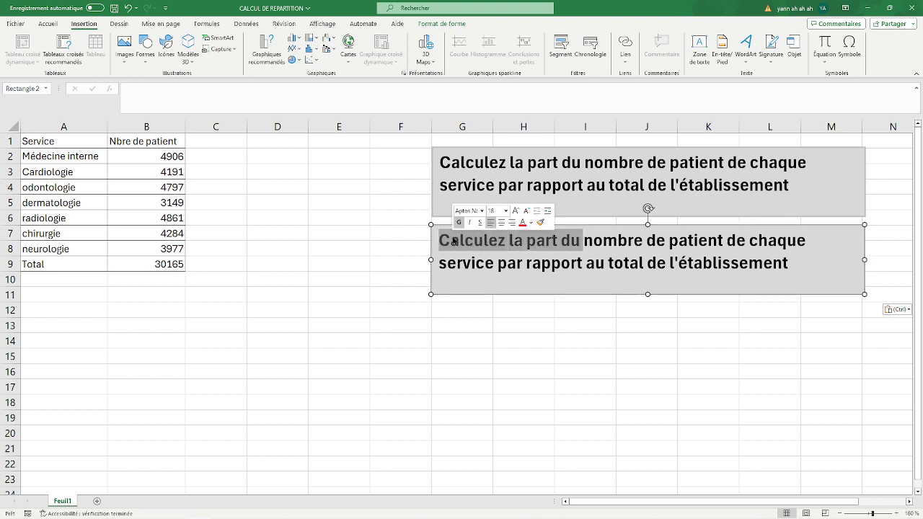
key(BackSpace)
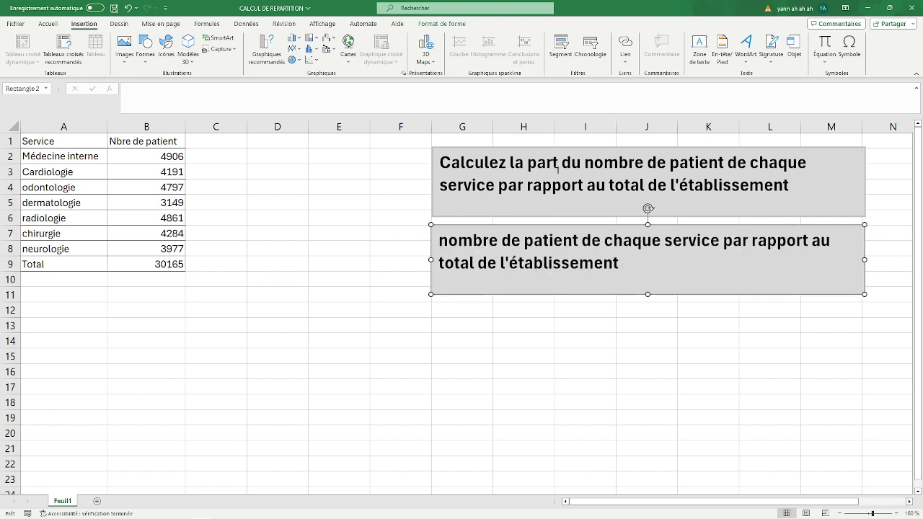
drag(723, 241, 810, 242)
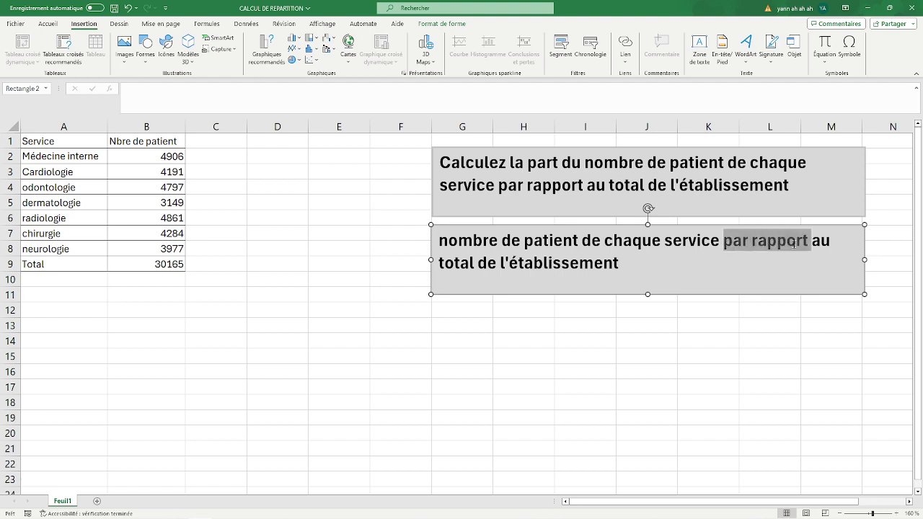
key(BackSpace)
text(/)
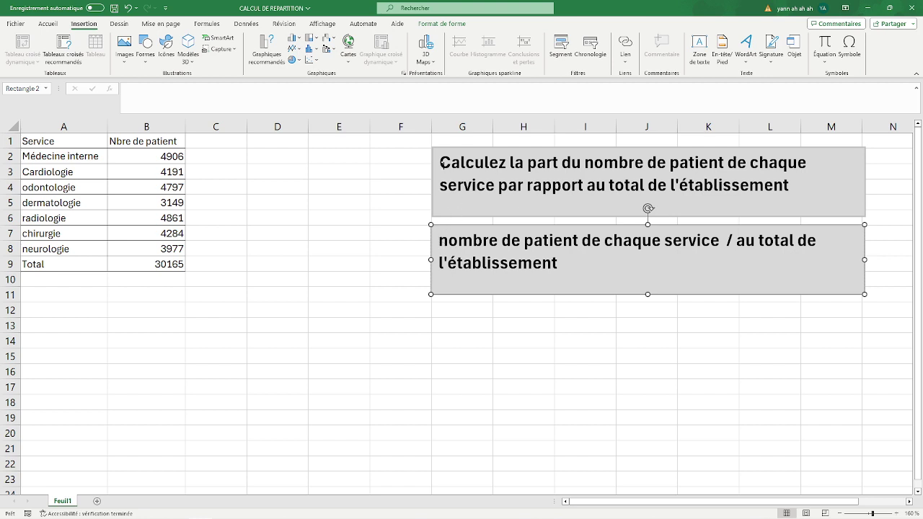
drag(442, 163, 752, 198)
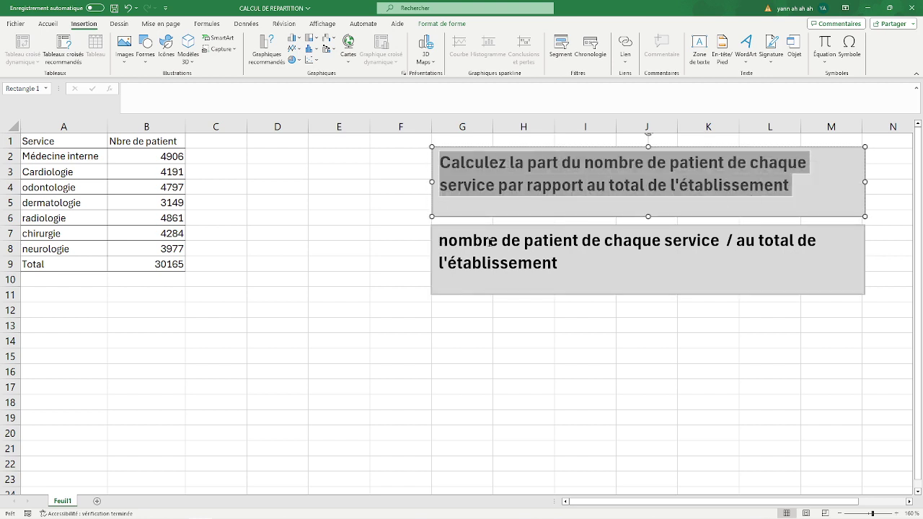
drag(441, 241, 679, 242)
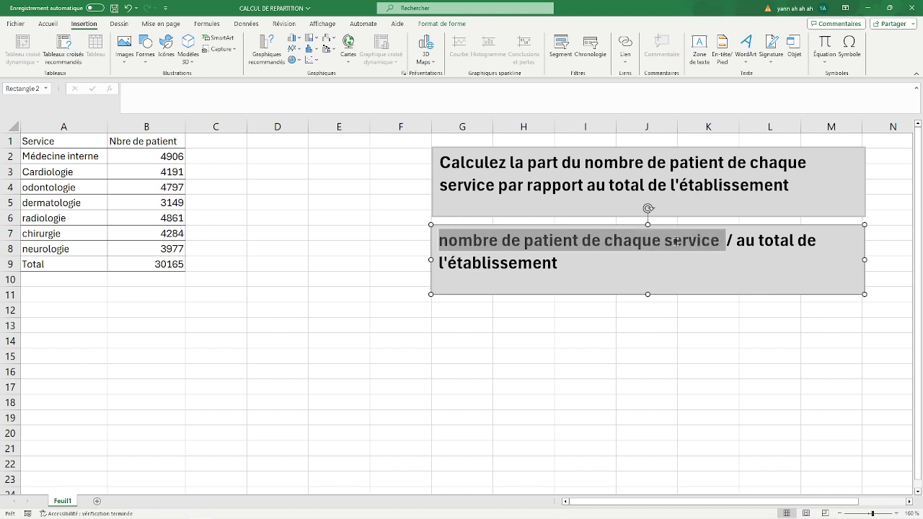
click(7, 157)
drag(7, 156, 9, 250)
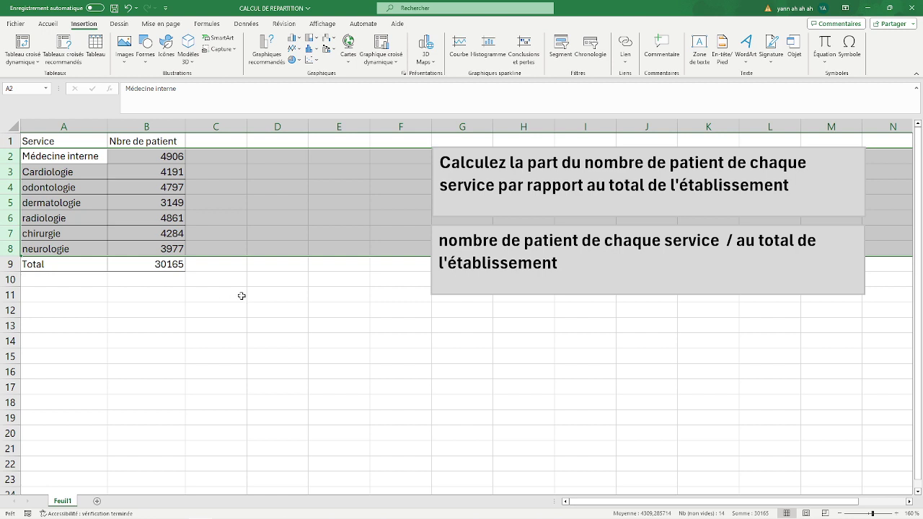
click(243, 295)
Highlight the total patient count in cell B9 with a yellow fill.
click(173, 265)
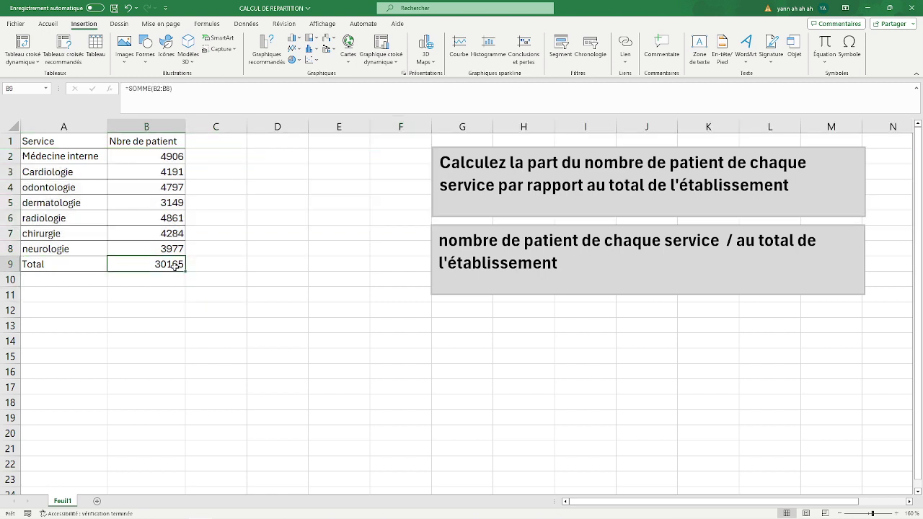
click(49, 23)
click(124, 58)
Enter the header "Répartition des paatients du service / total de l'établissement" in cell C1.
click(209, 139)
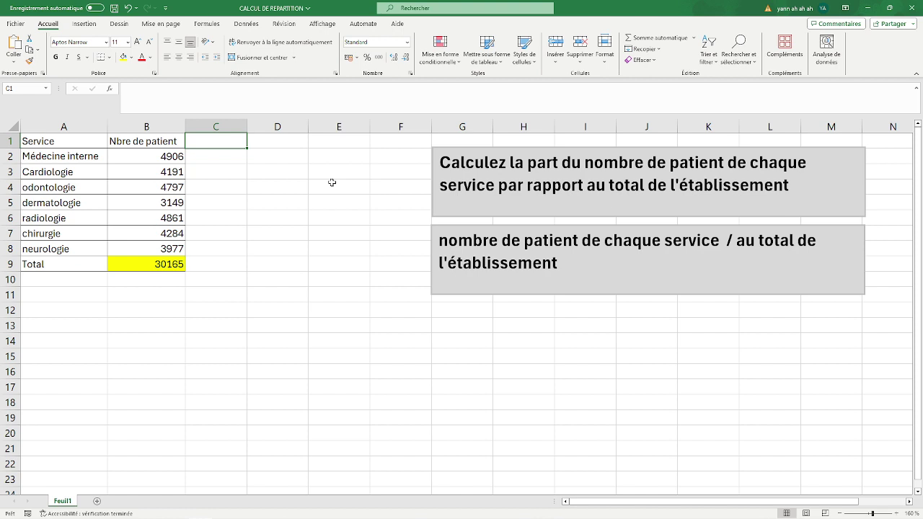
text(Repat)
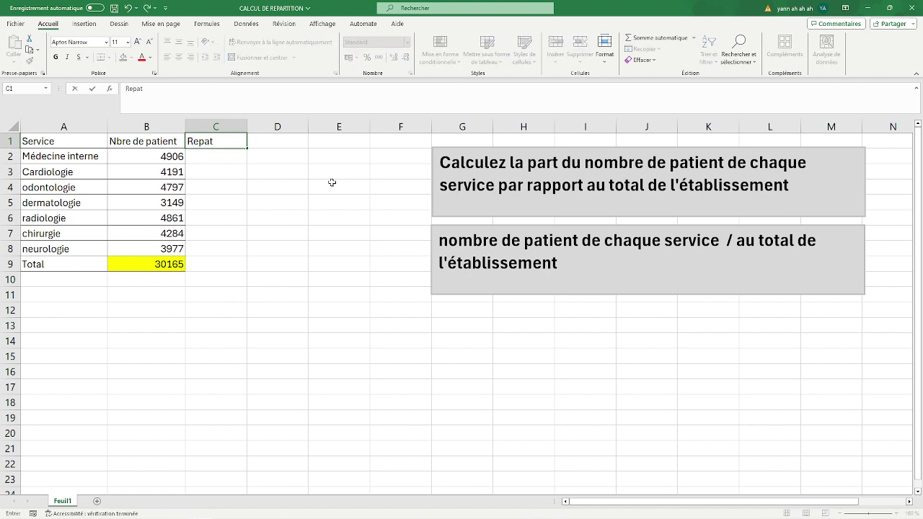
key(BackSpace)
key(BackSpace)
key(BackSpace)
text(épartition des paatients d)
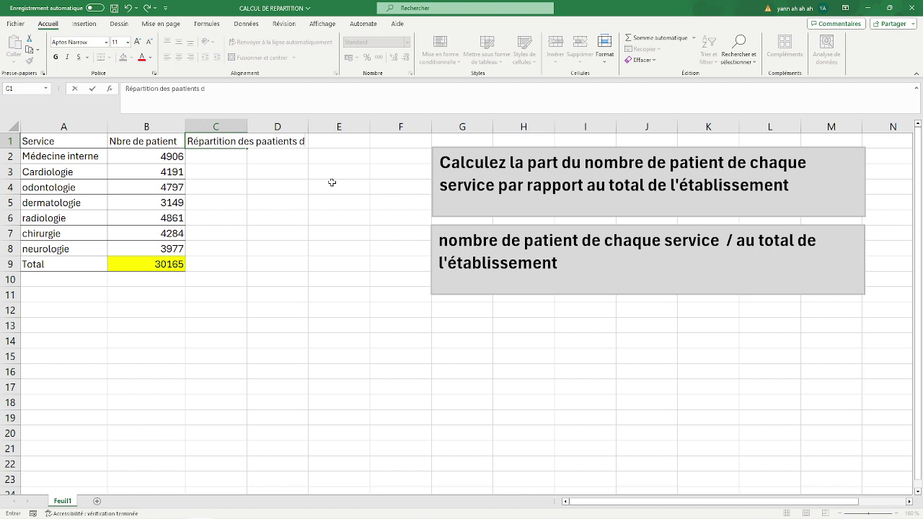
text(u service / total de l'établisseme)
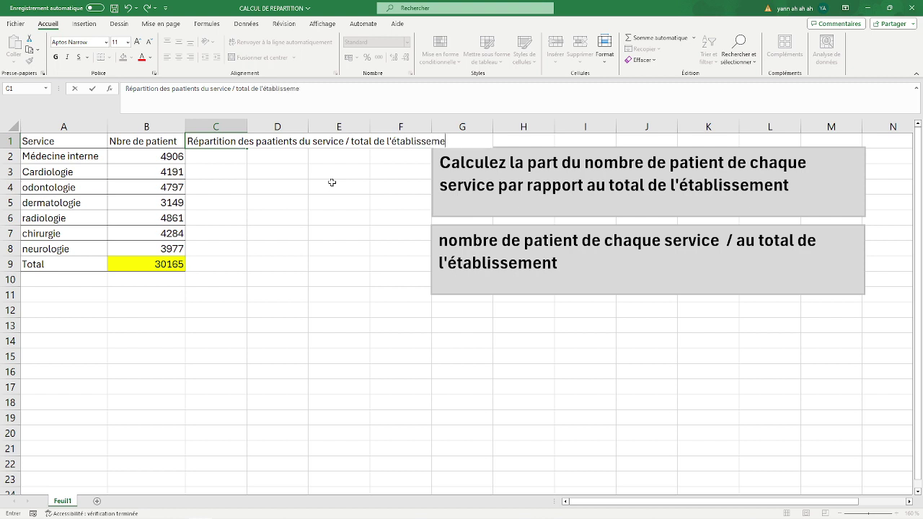
text(nt)
key(Return)
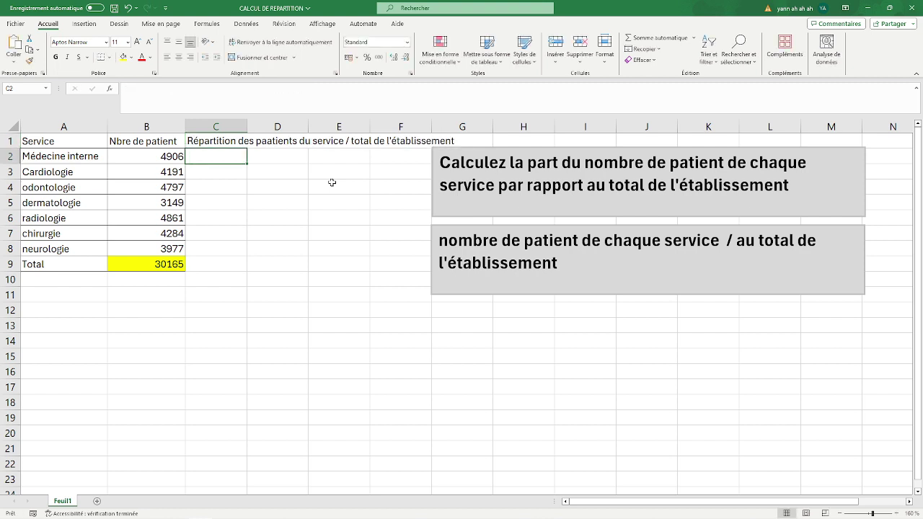
Correct the misspelled word in the C1 header to "patients".
click(225, 141)
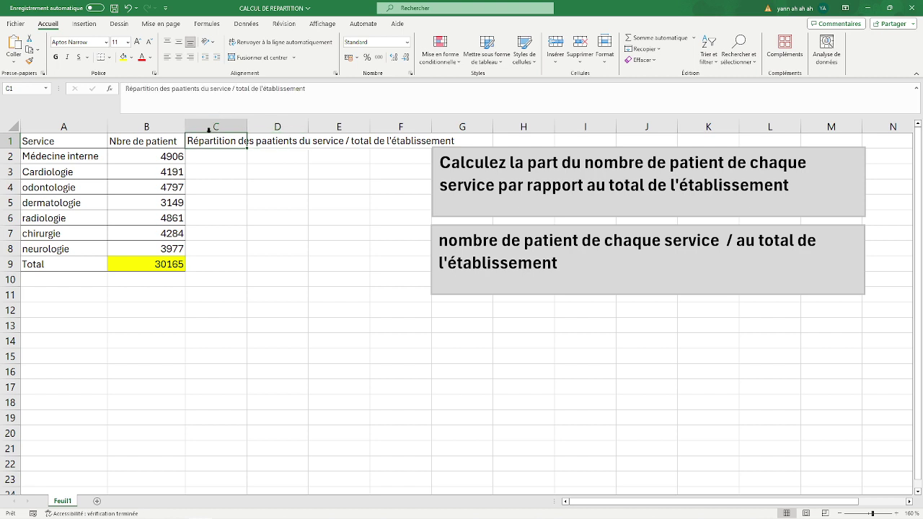
click(180, 89)
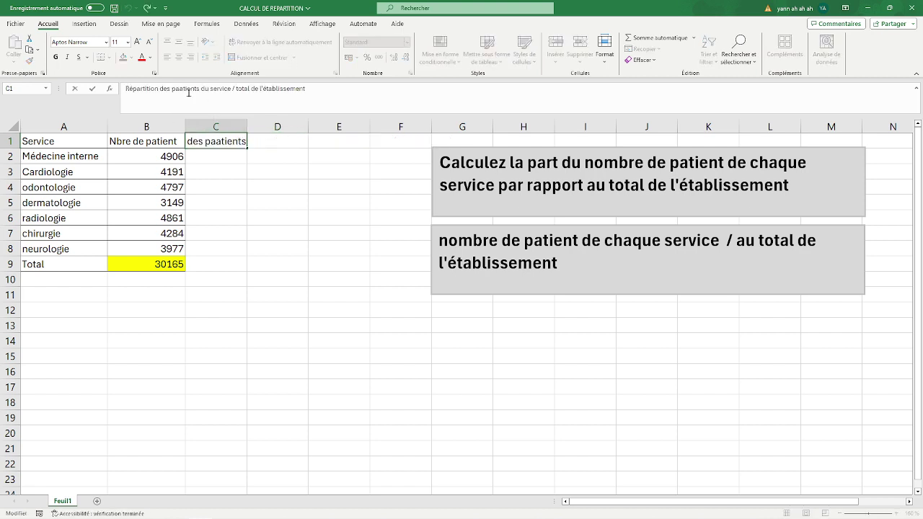
key(BackSpace)
key(Return)
Wrap the header text in cell C1 within the original column width.
click(218, 143)
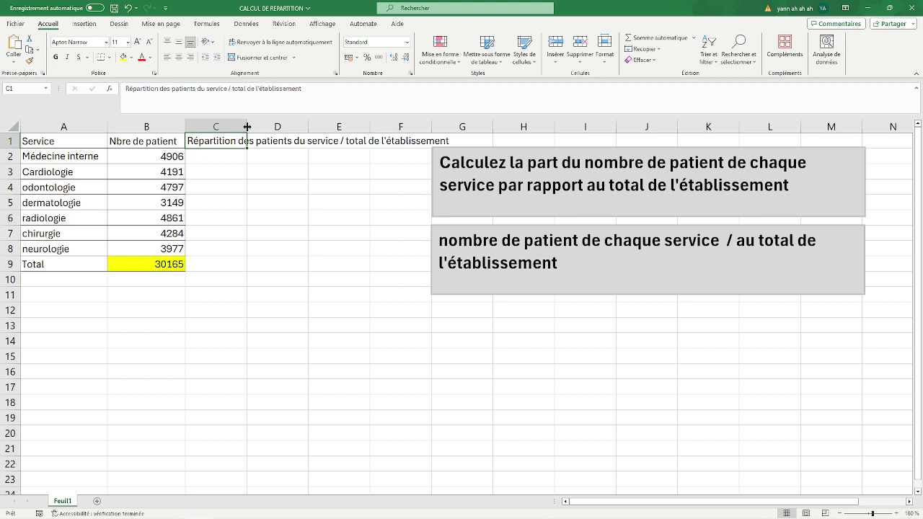
drag(246, 126, 477, 126)
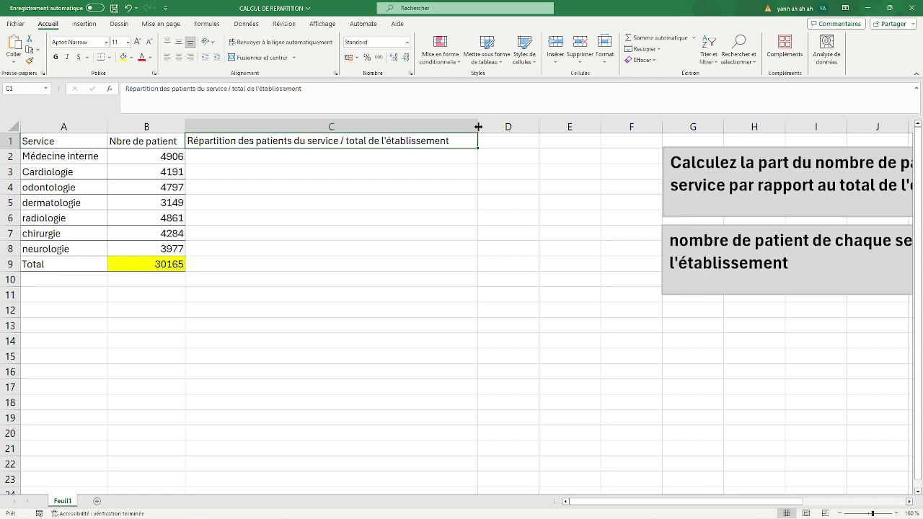
click(127, 8)
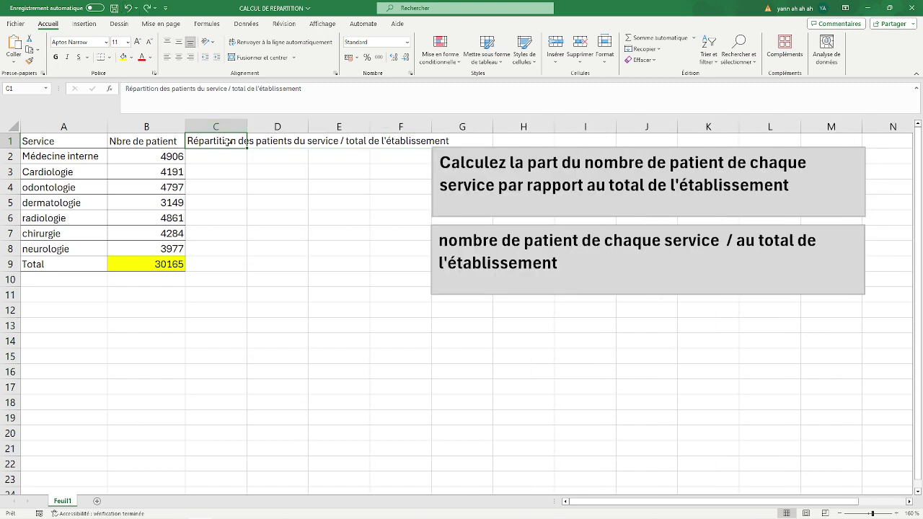
click(259, 42)
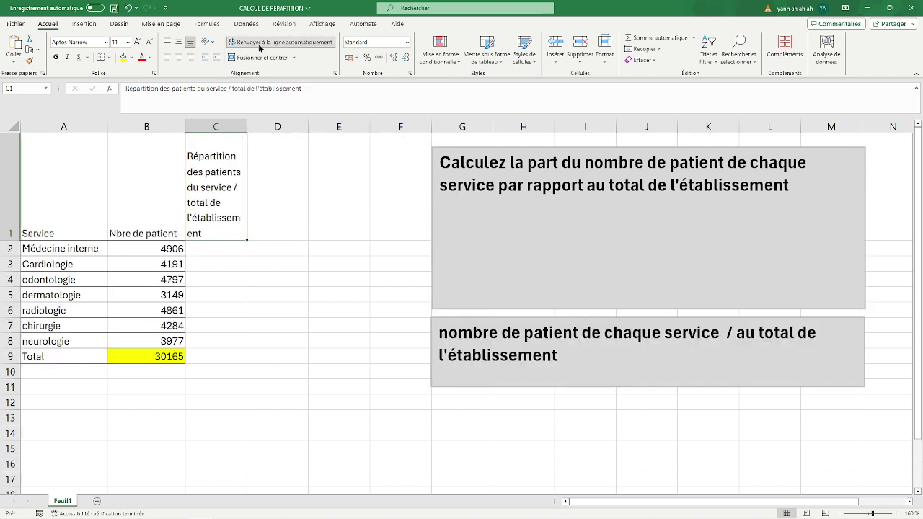
Enter the formula =B2/B9 in cell C2 to calculate the share of Médecine interne.
click(209, 249)
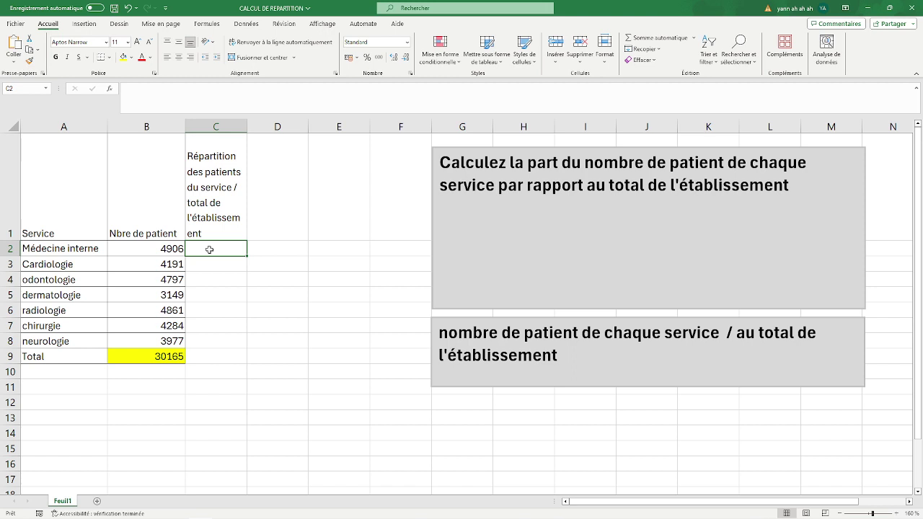
text(=)
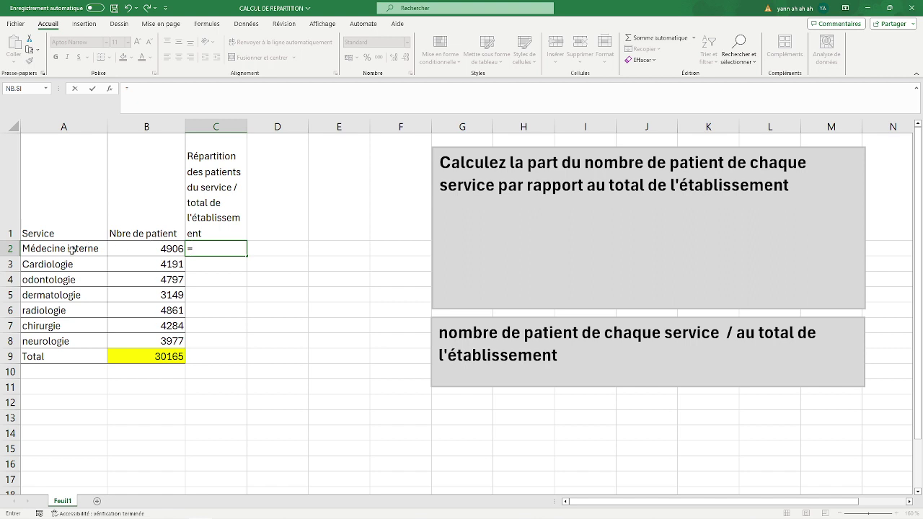
click(150, 250)
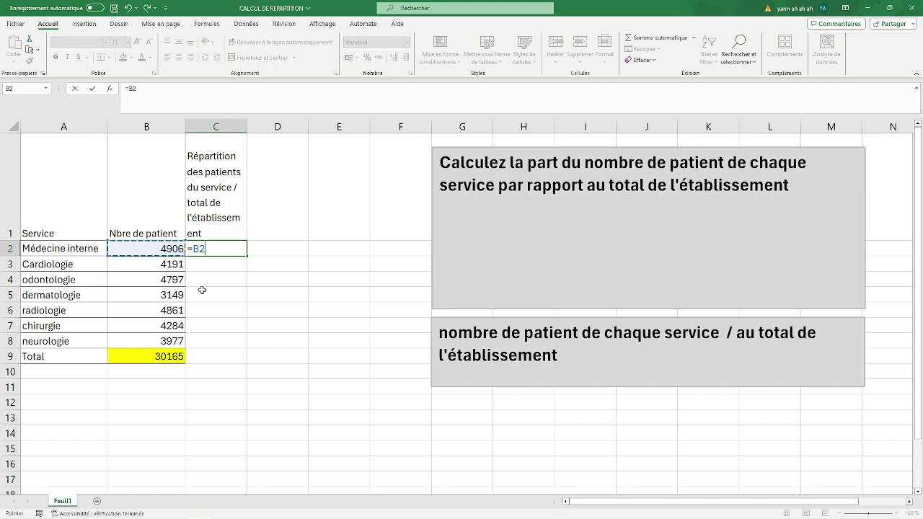
text(/)
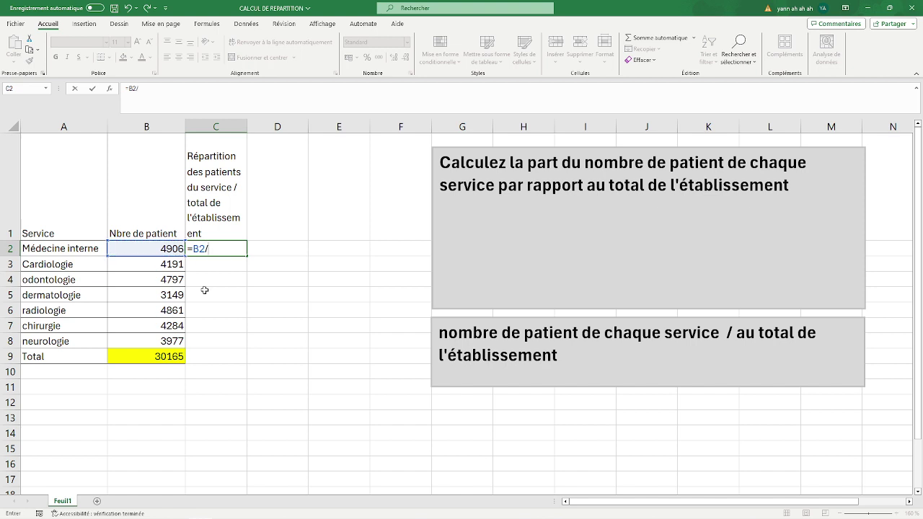
click(156, 352)
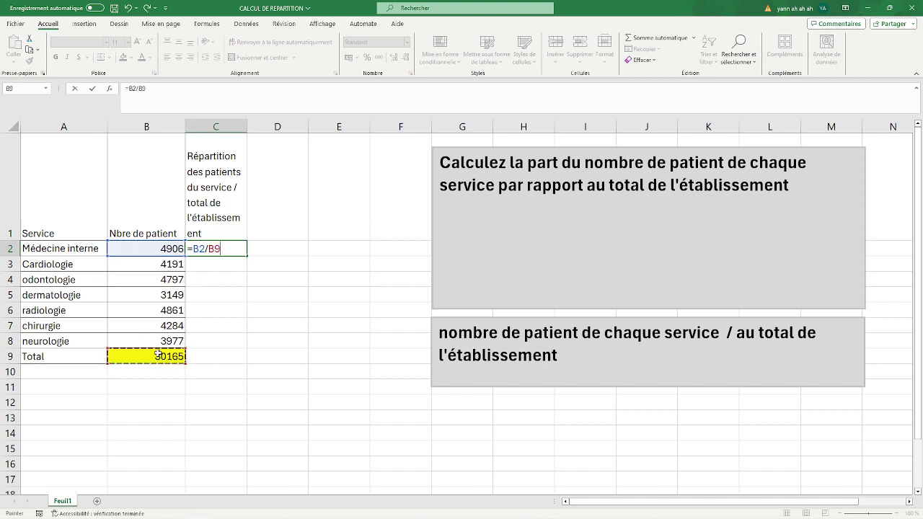
key(Return)
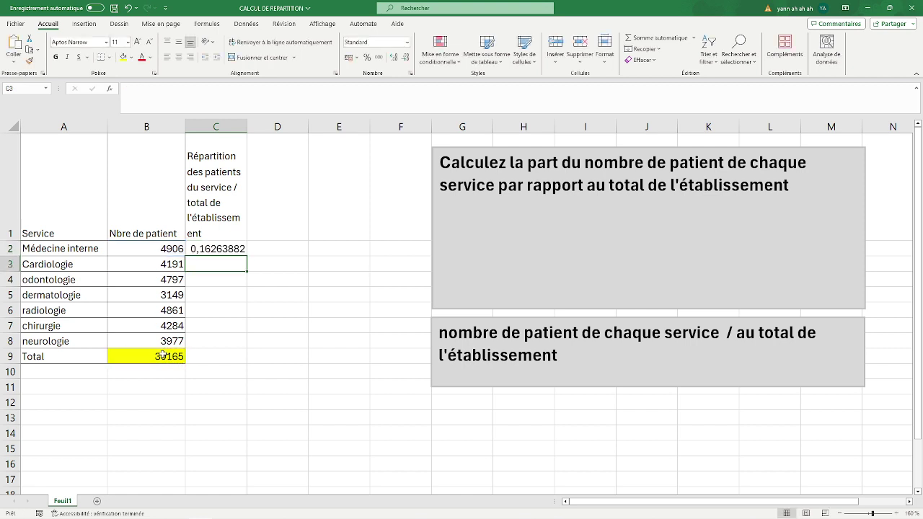
Format C2 as a percentage with two decimals and fill its formula down to C8.
click(228, 248)
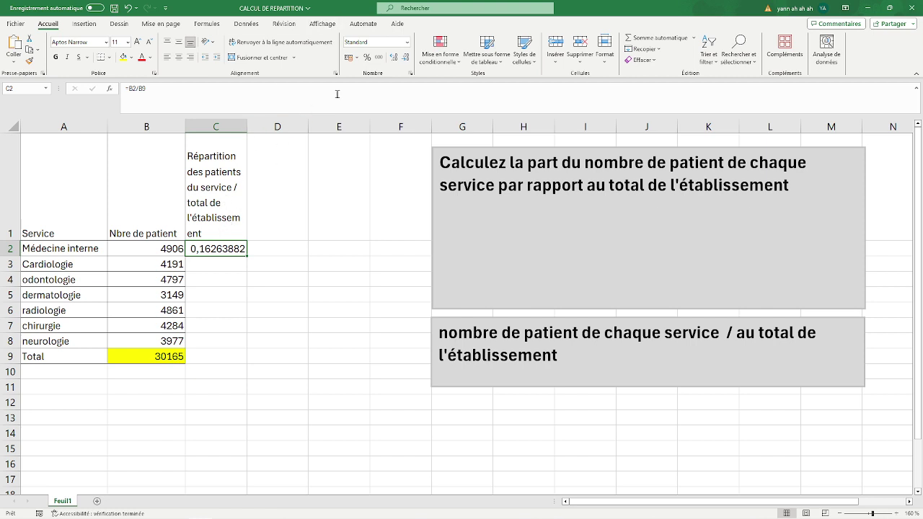
click(367, 58)
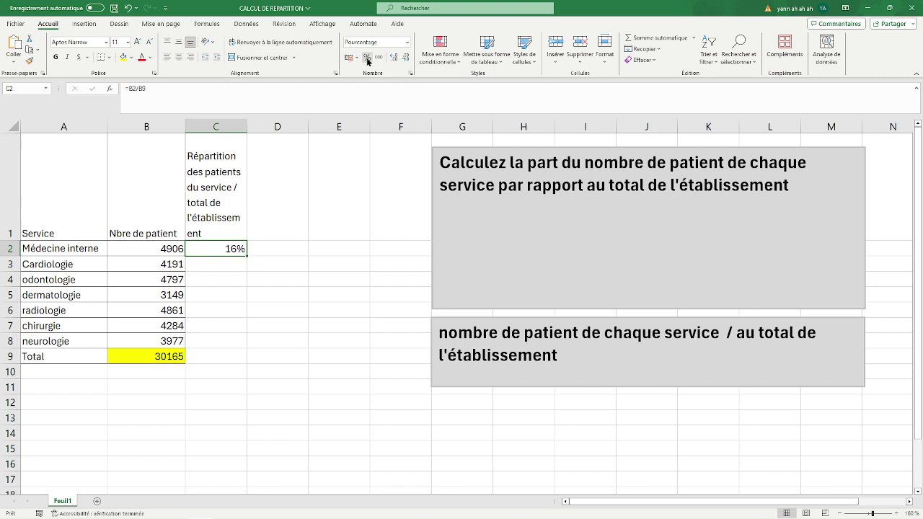
click(394, 57)
click(393, 57)
double_click(246, 256)
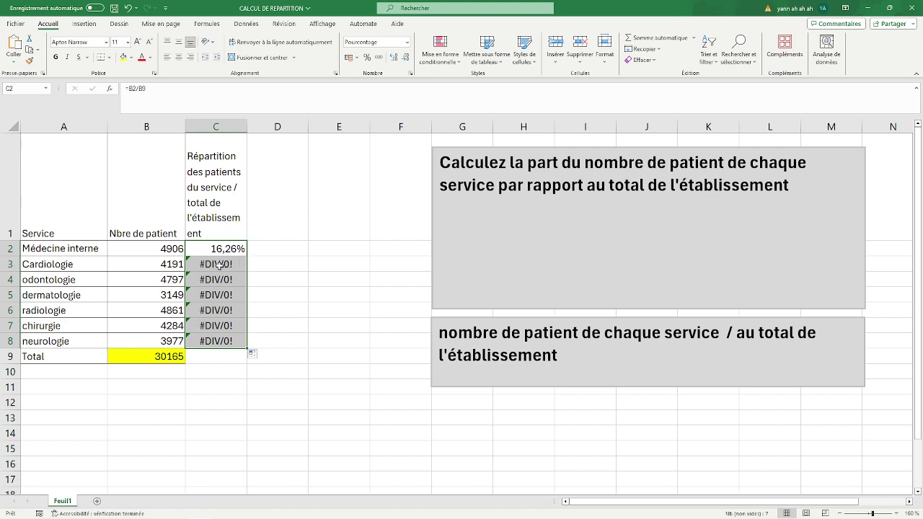
Inspect the formulas in C2, C3 and C4 to compare which cells they use as numerator and denominator.
click(218, 266)
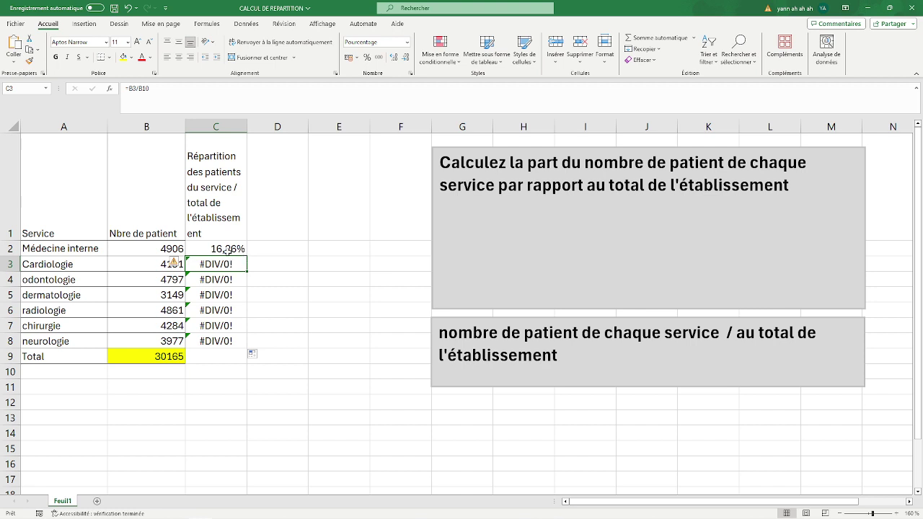
click(227, 250)
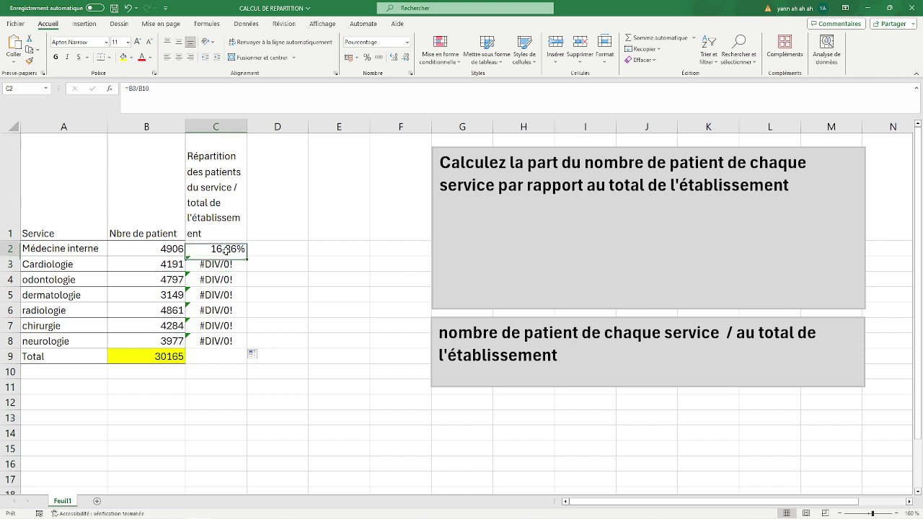
click(205, 93)
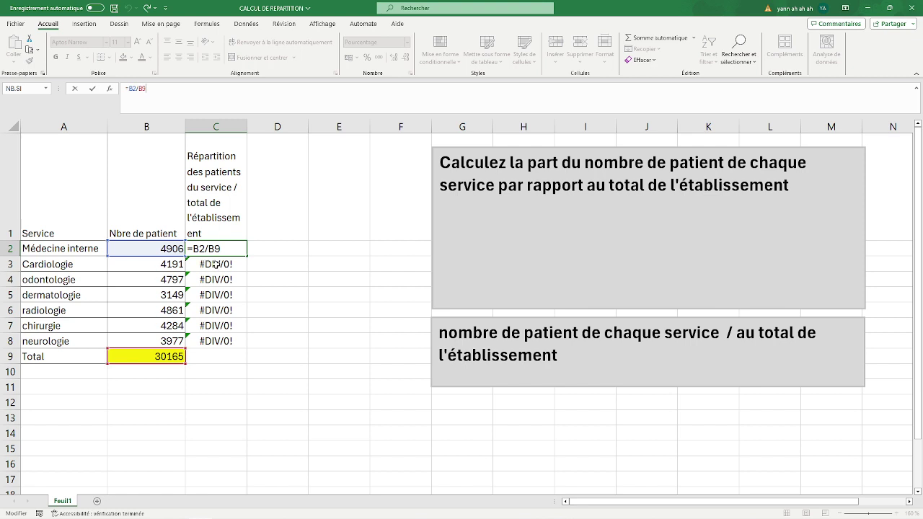
key(Return)
click(197, 98)
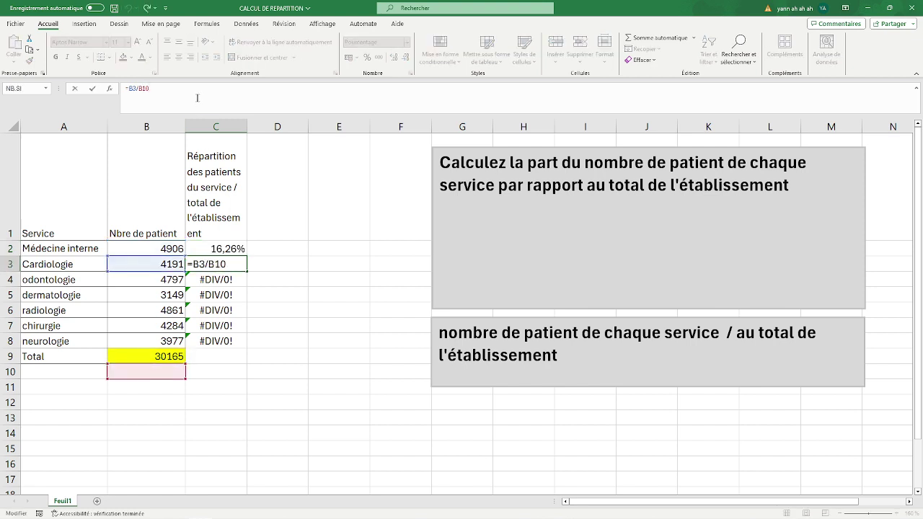
key(Return)
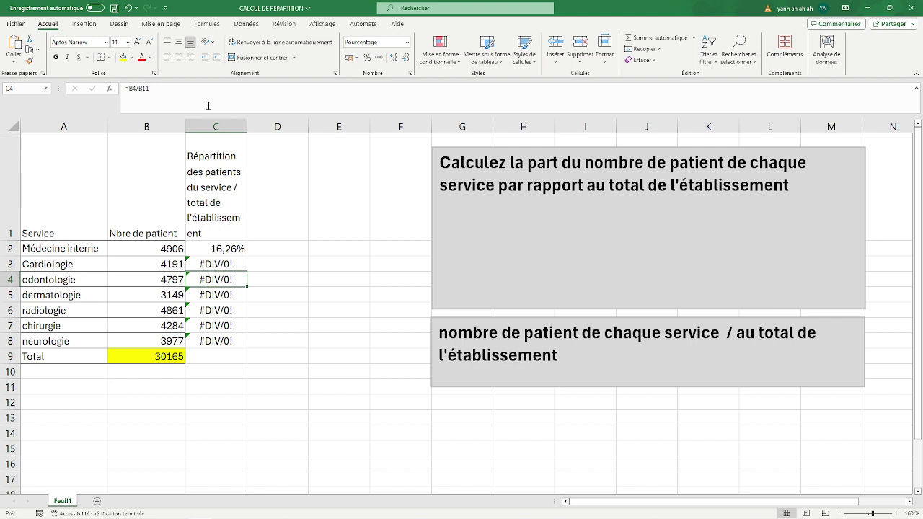
click(212, 96)
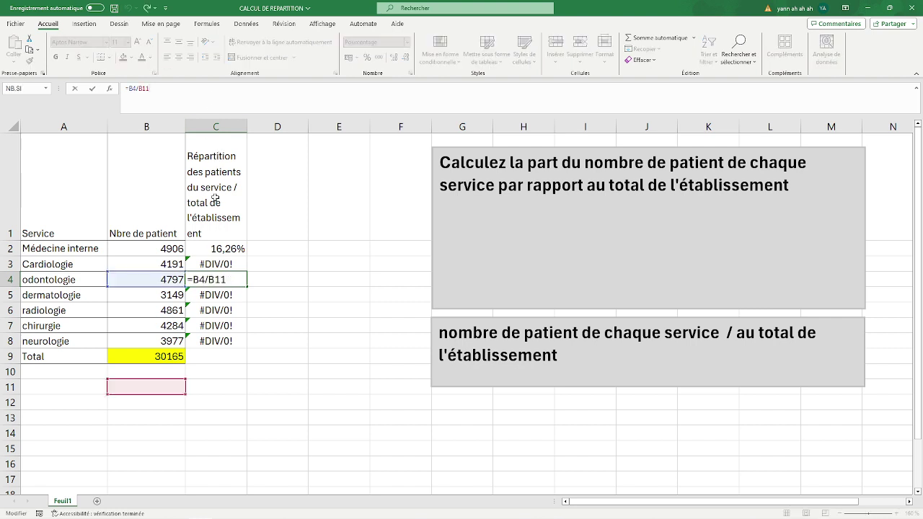
Change the formula in C2 to =B2/$B$9 with an absolute reference to the total and fill it down to C8.
click(216, 248)
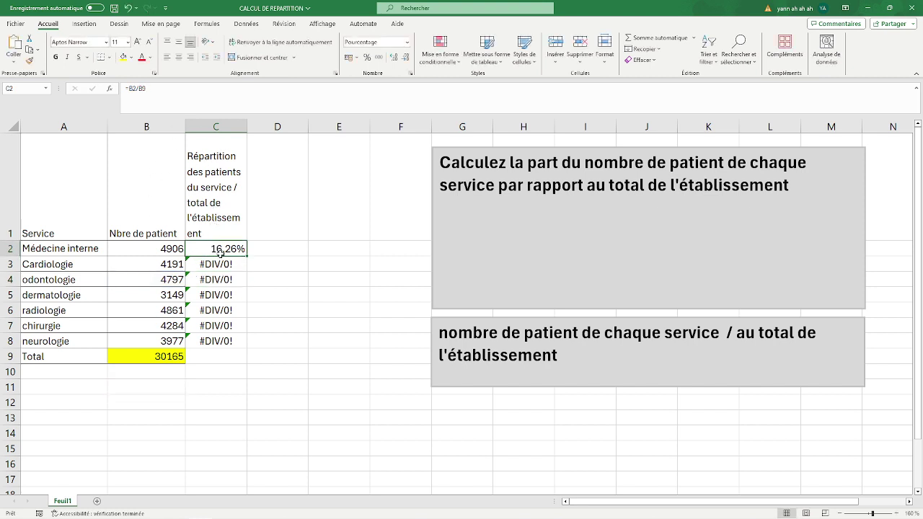
click(142, 89)
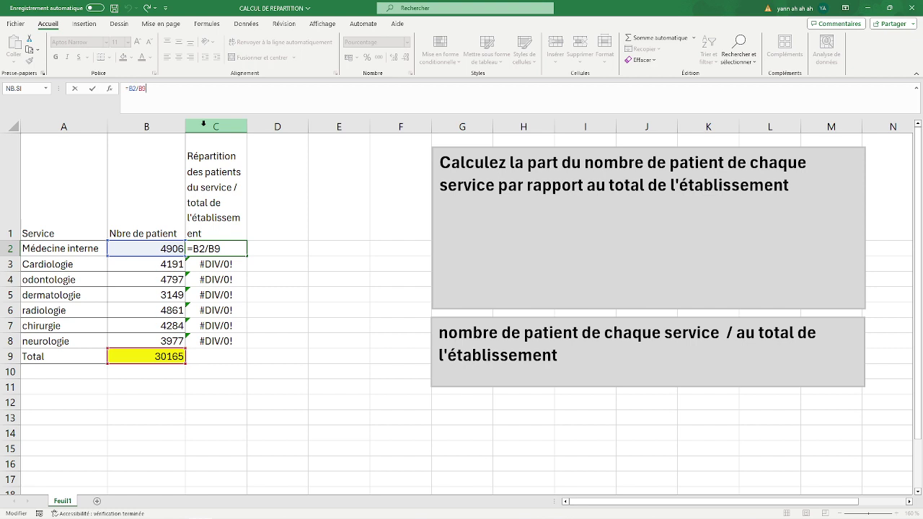
key(F4)
key(Return)
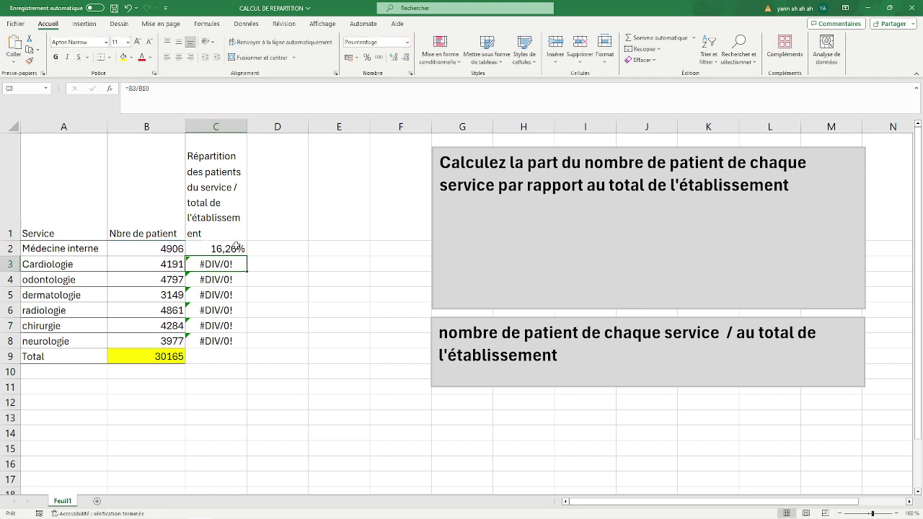
click(241, 249)
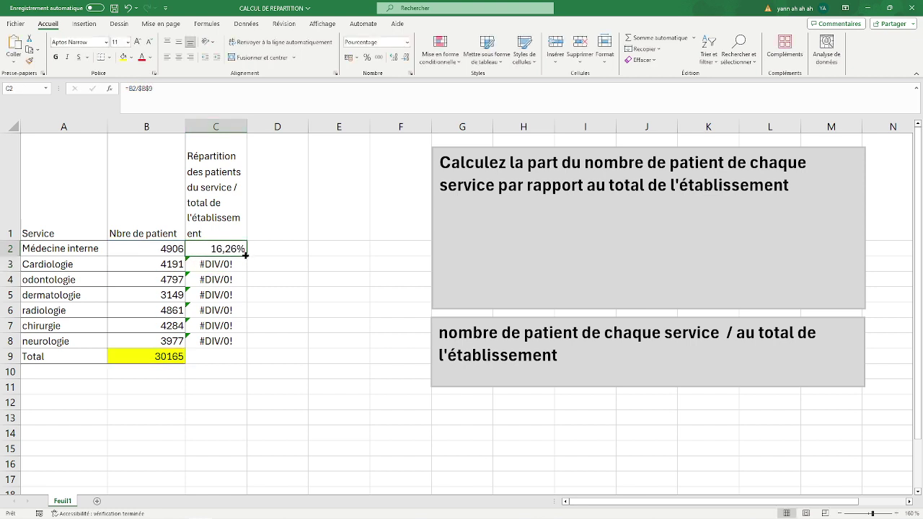
double_click(246, 255)
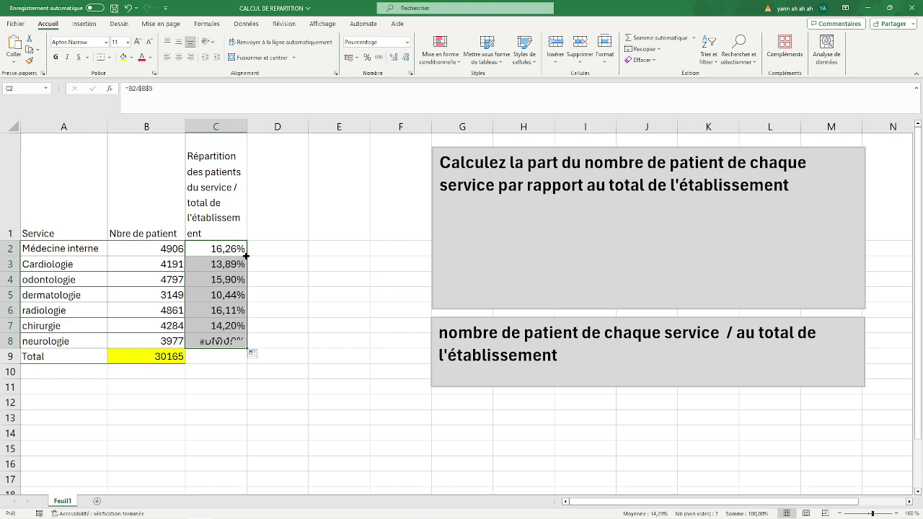
Inspect the filled formulas in C3 and C4 to check their reference to the total.
click(223, 266)
click(215, 100)
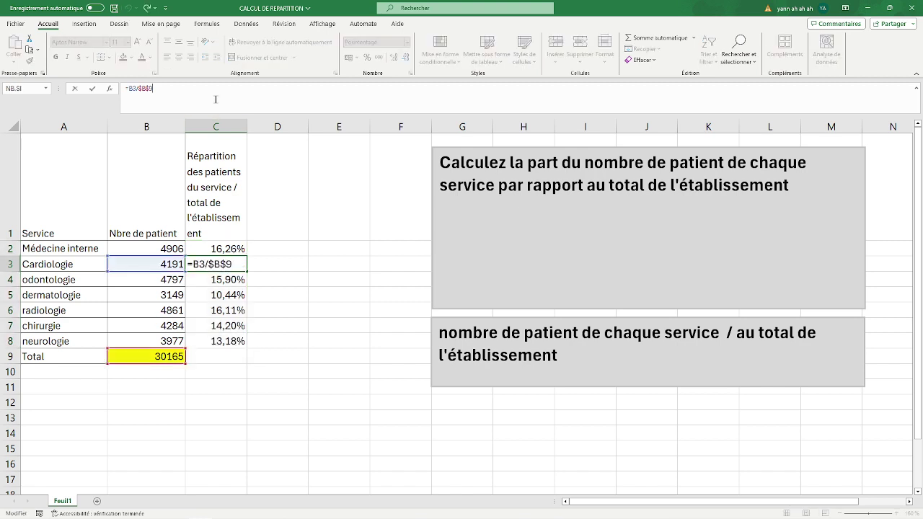
click(232, 283)
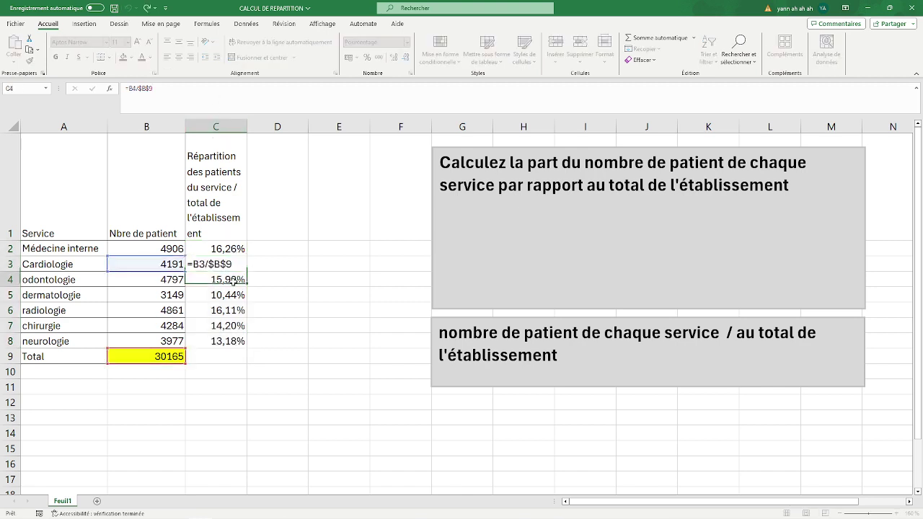
click(214, 101)
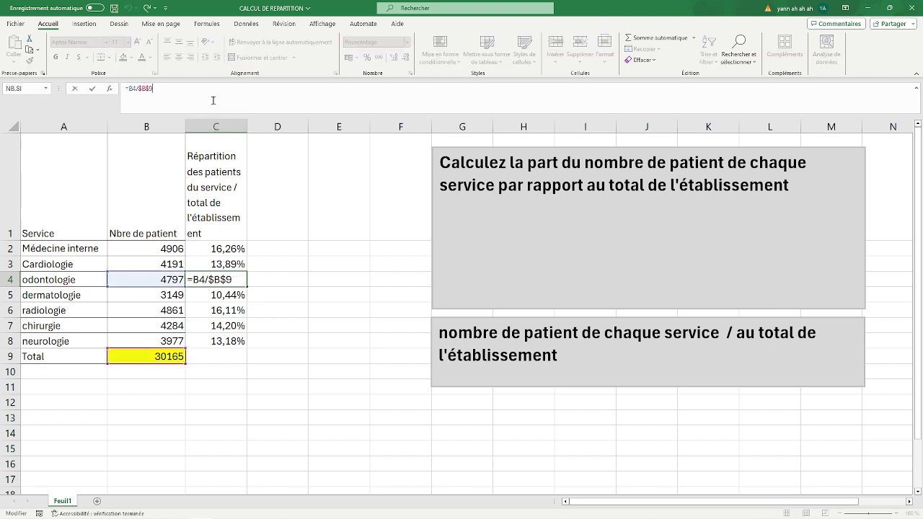
Extend the share formula from C8 to the Total row in C9.
click(230, 338)
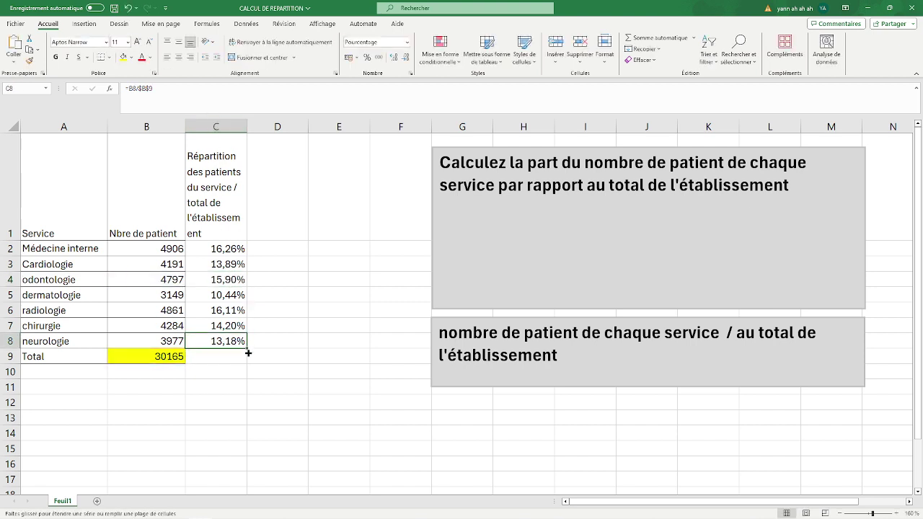
drag(248, 353, 249, 363)
click(220, 356)
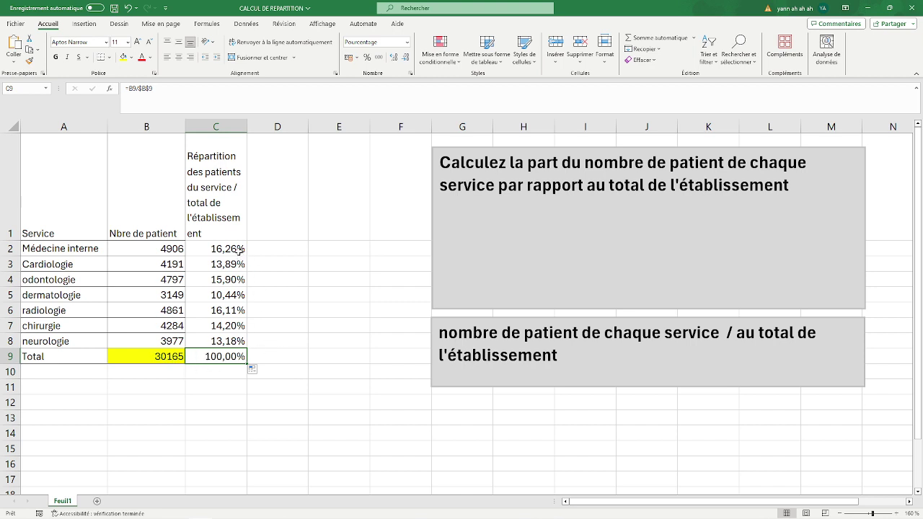
Review the Médecine interne row, the Total row, and the service, patient count and share columns of the table.
click(9, 248)
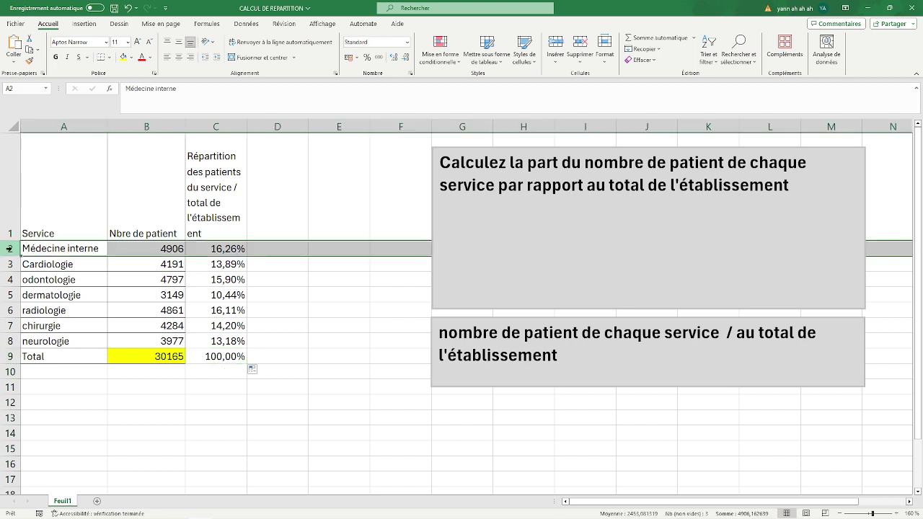
click(139, 353)
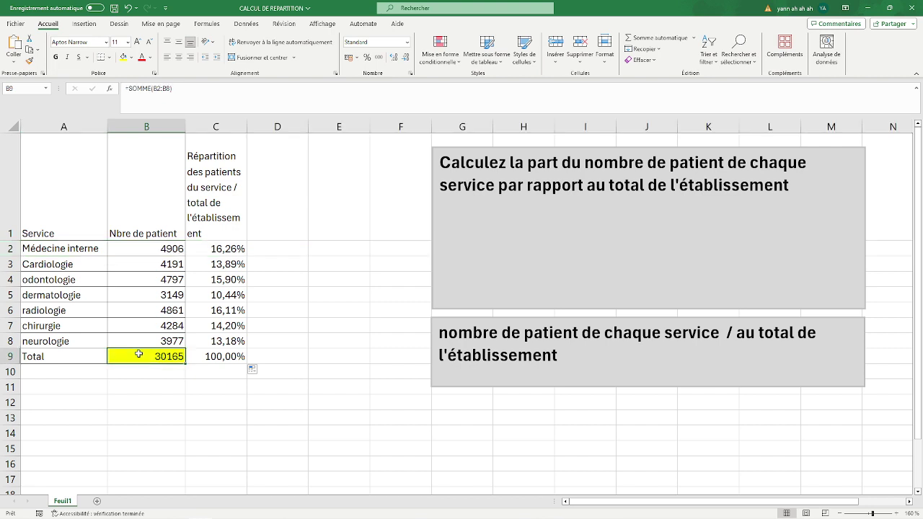
click(216, 357)
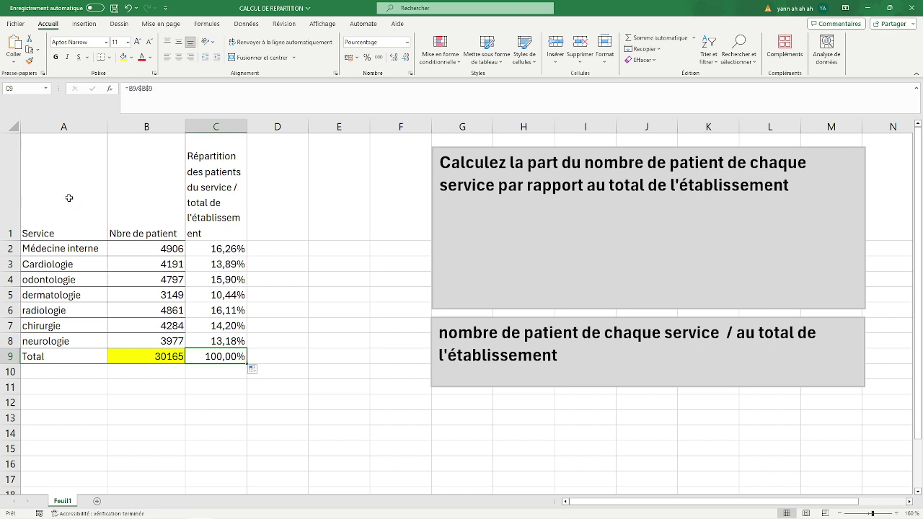
drag(68, 197, 149, 353)
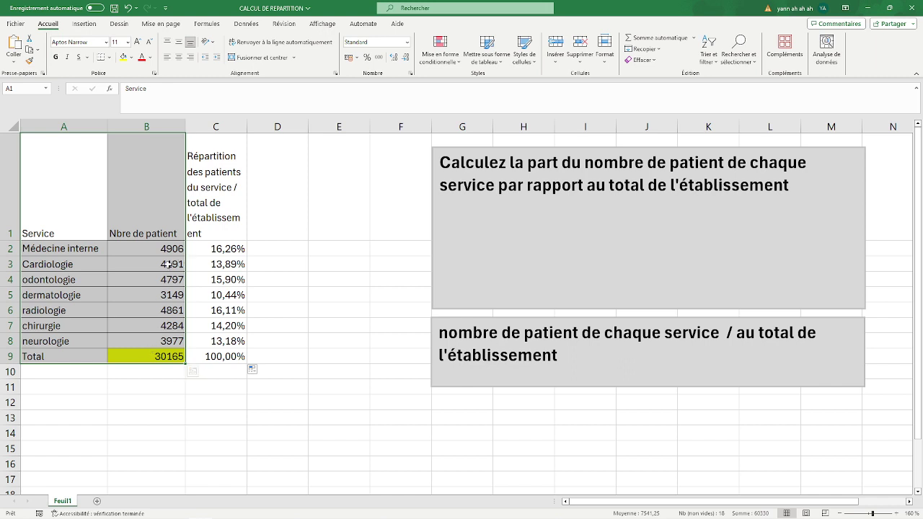
click(165, 251)
click(164, 263)
drag(71, 207, 161, 351)
drag(214, 184, 219, 361)
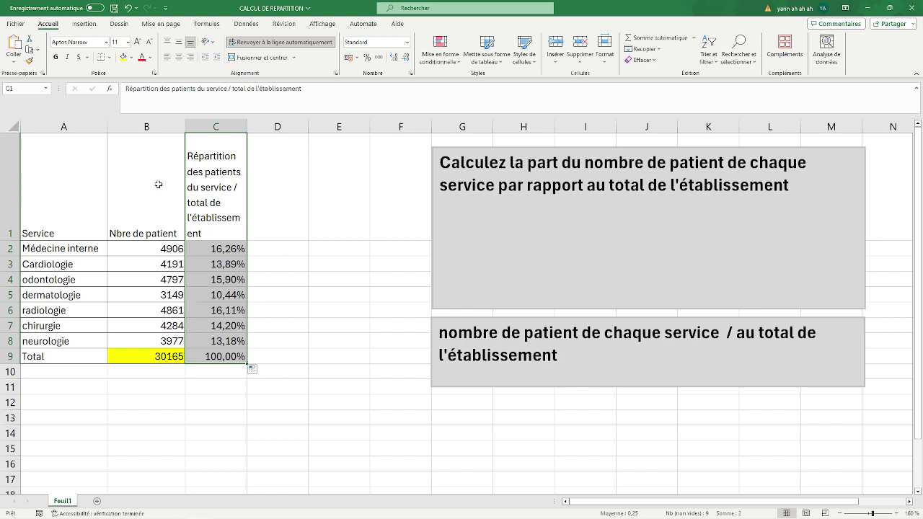
Insert a basic 2D pie chart from the services and patient counts in A1:B9.
click(59, 200)
drag(60, 198, 144, 357)
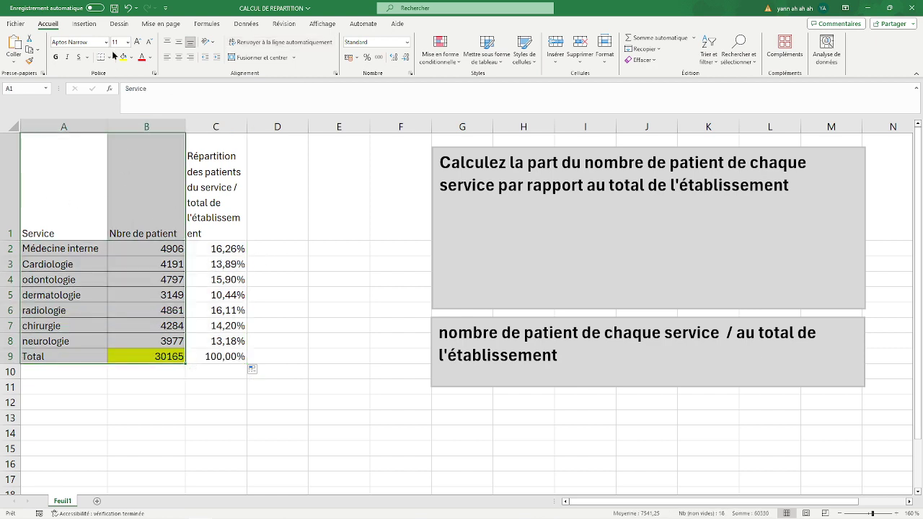
click(83, 25)
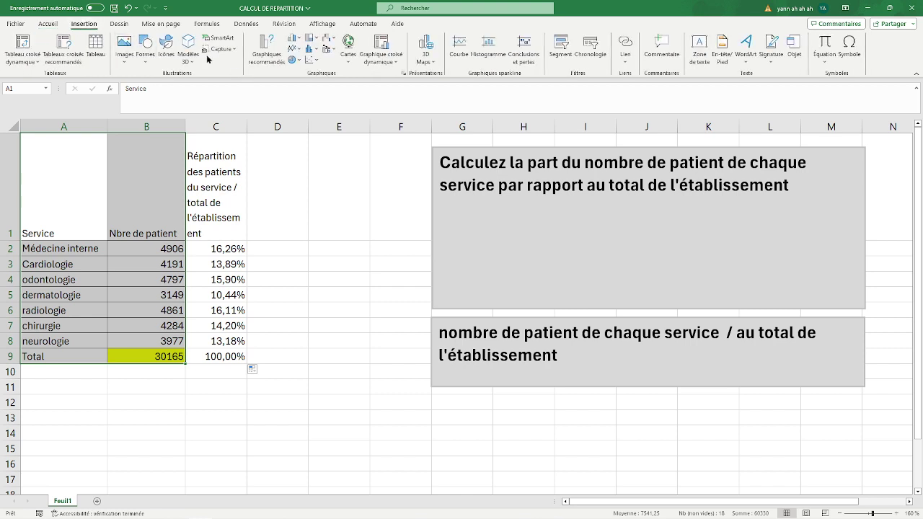
click(299, 61)
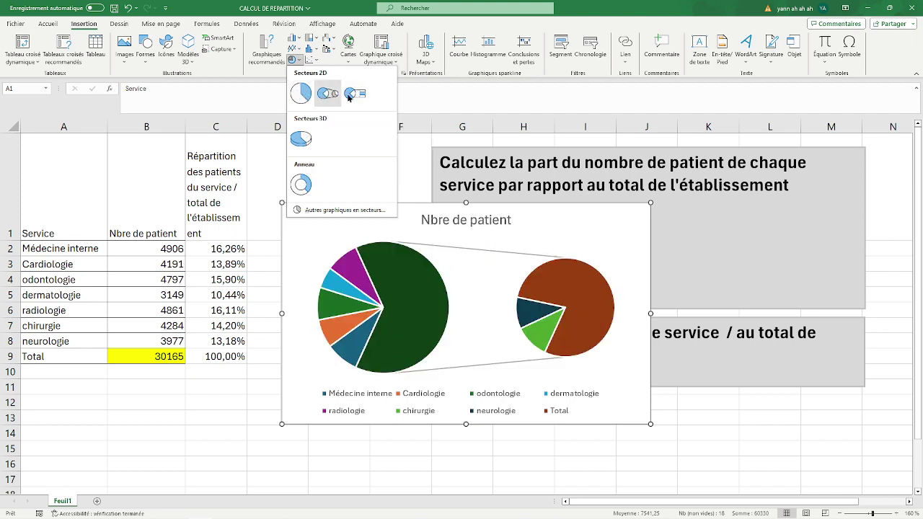
click(300, 93)
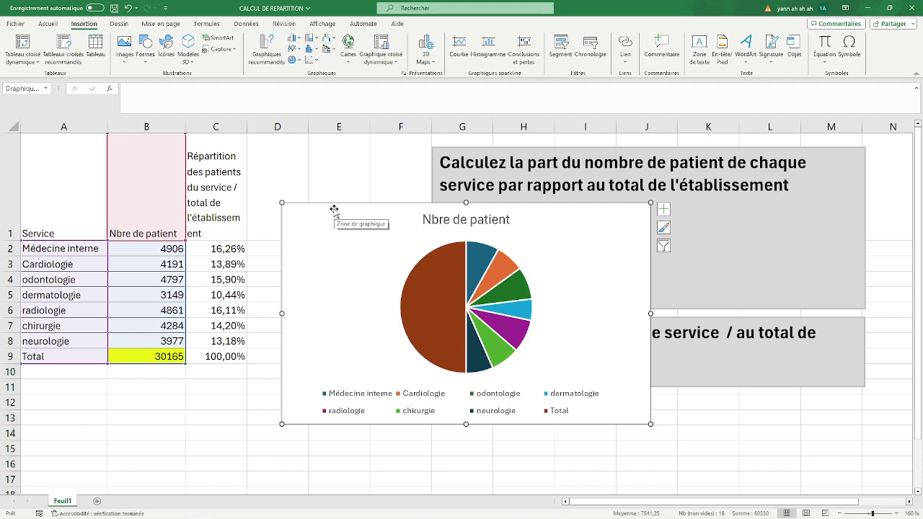
Filter the Total category out of the pie chart.
click(666, 248)
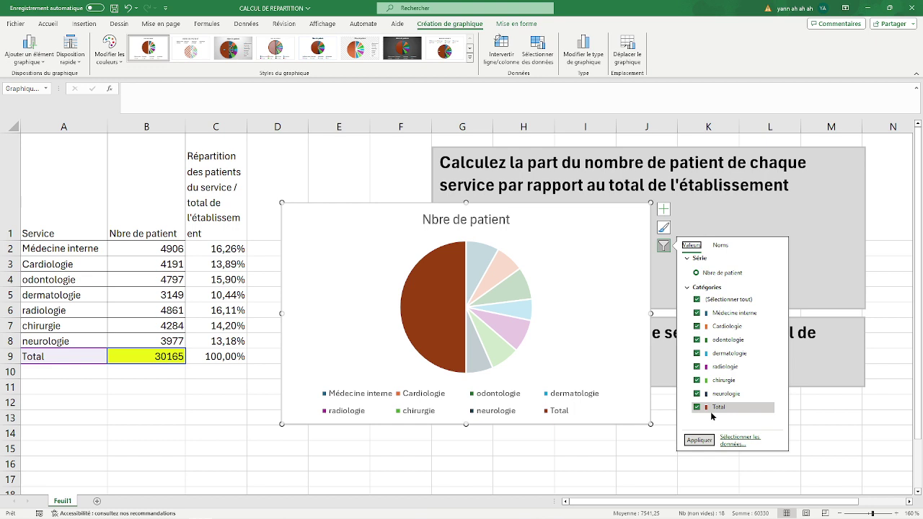
click(711, 408)
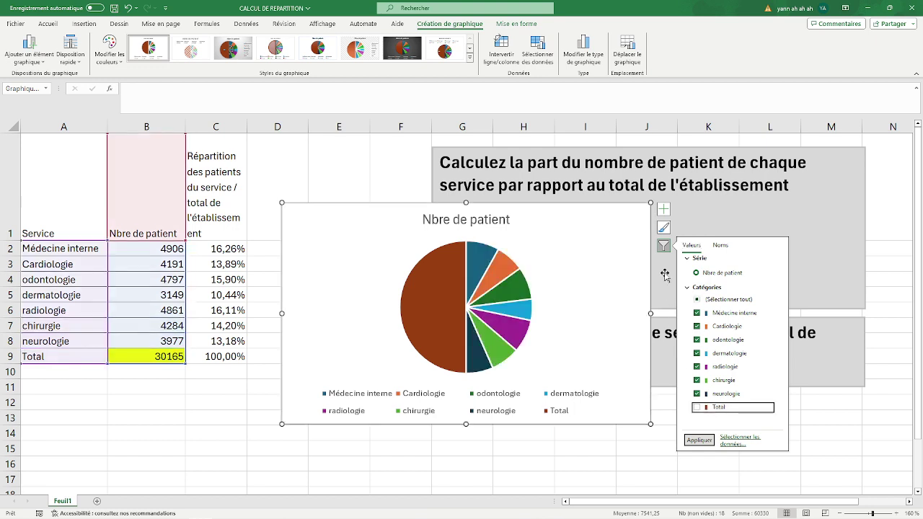
click(699, 440)
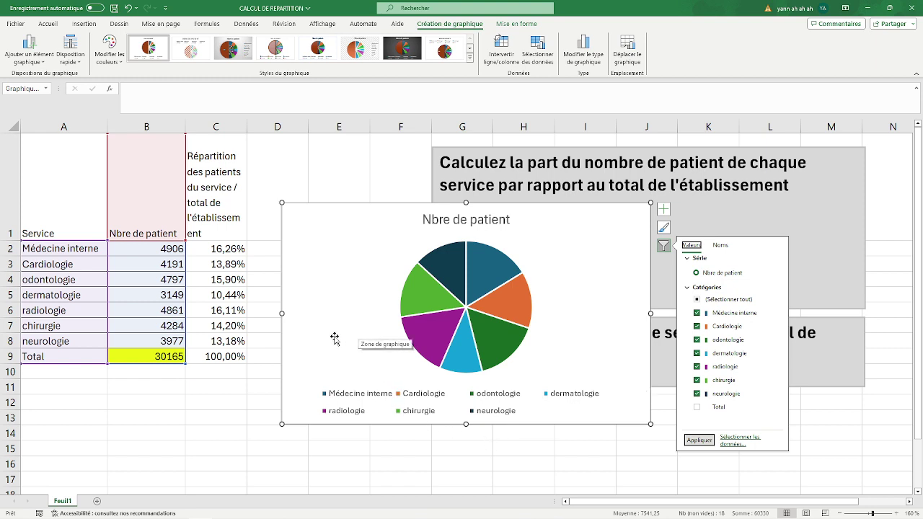
Highlight rows 2 to 8 to compare the individual services with the slices of the pie chart.
click(243, 406)
click(243, 405)
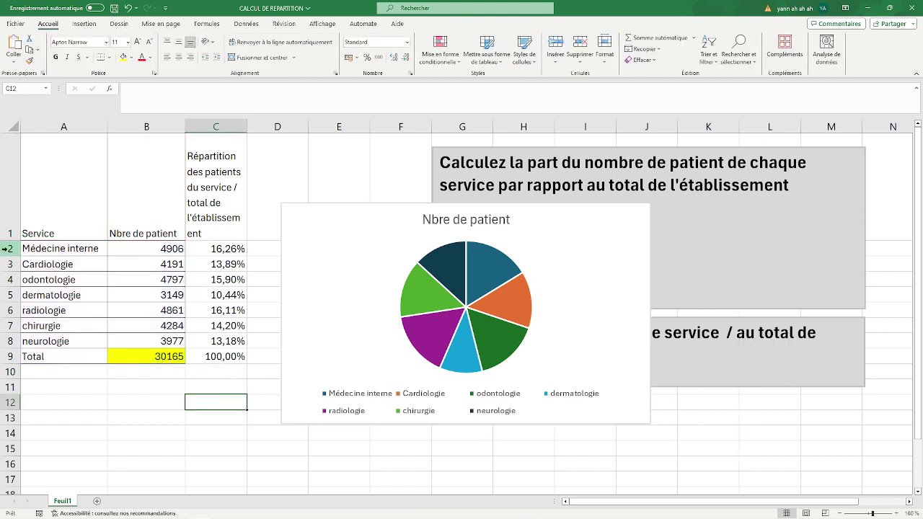
drag(4, 250, 4, 339)
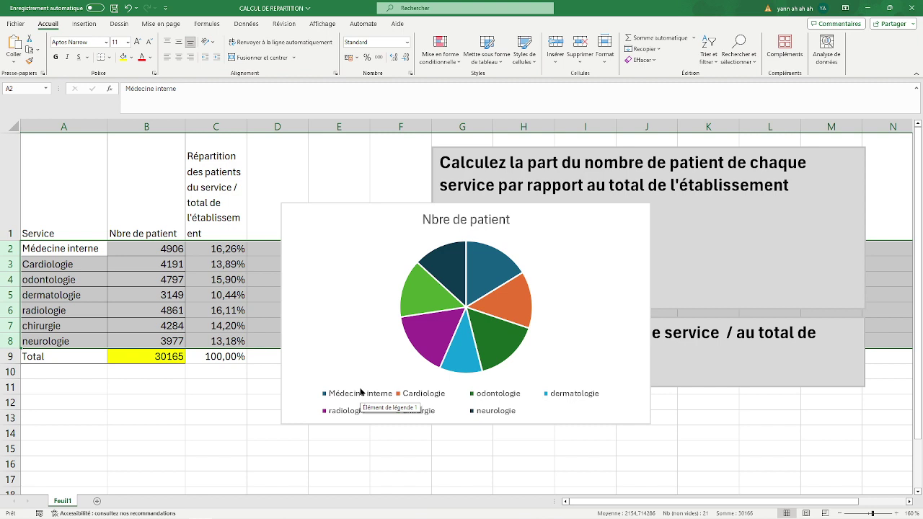
Restore the Total category in the pie chart's filter, apply it, and exclude Total again.
click(587, 271)
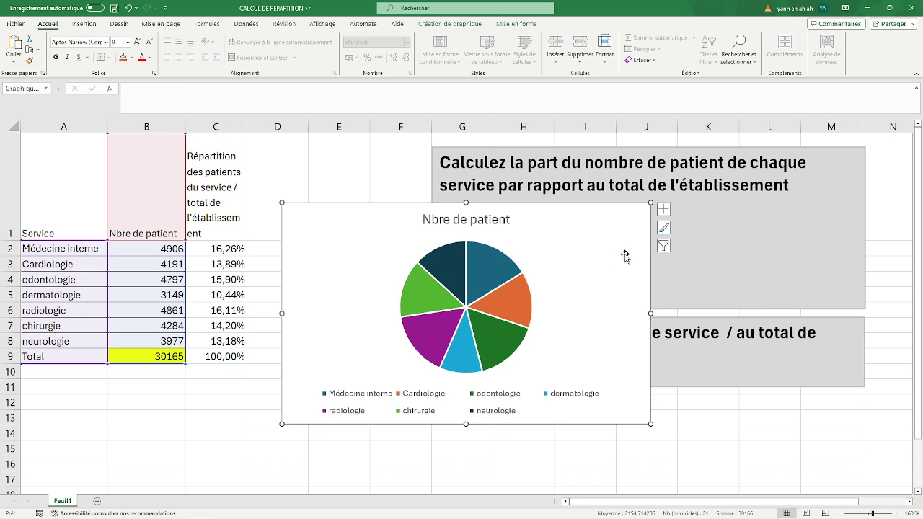
click(664, 246)
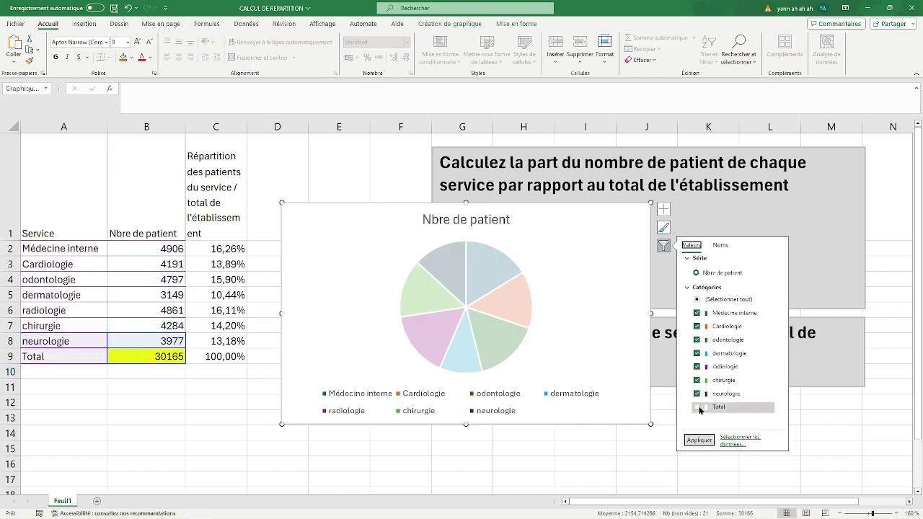
click(699, 439)
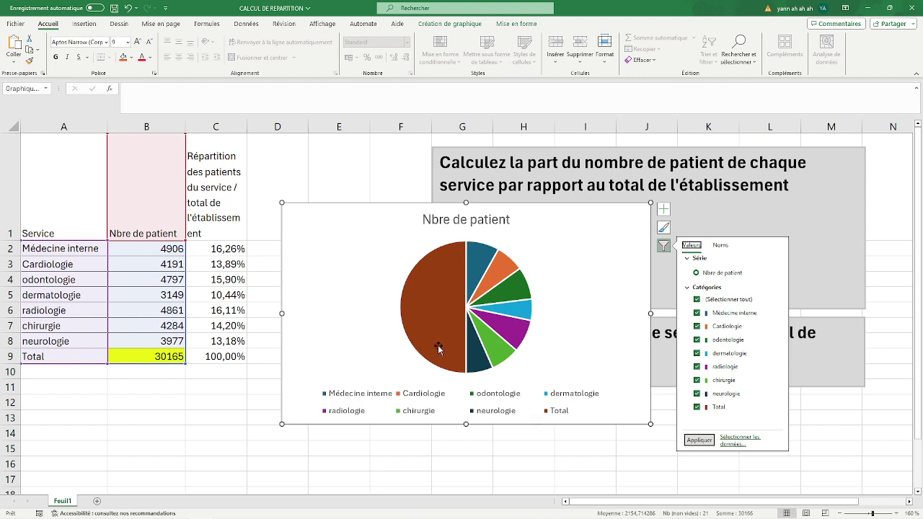
click(696, 407)
click(700, 441)
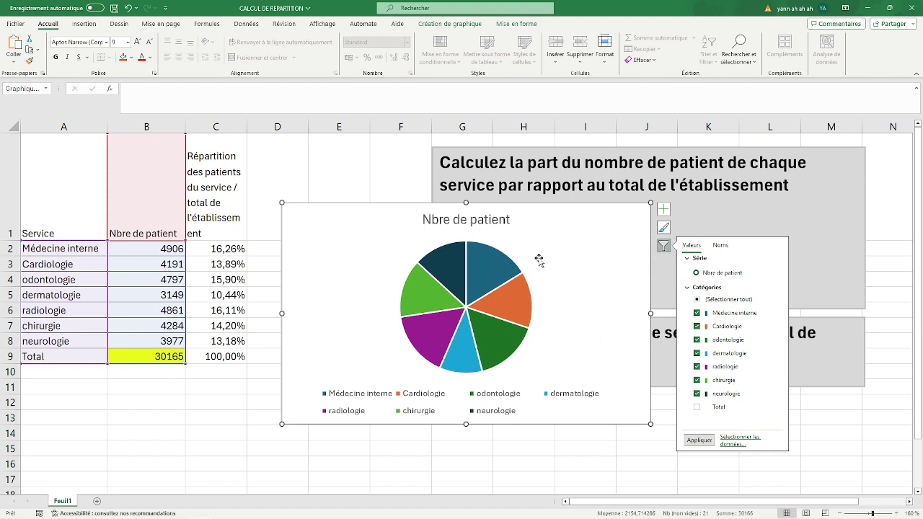
Add data labels to the slices of the pie chart.
click(665, 210)
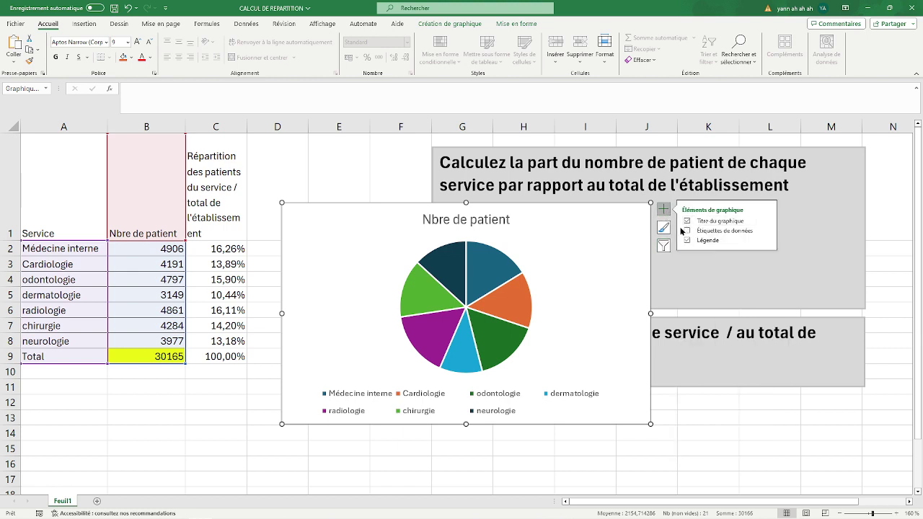
click(687, 231)
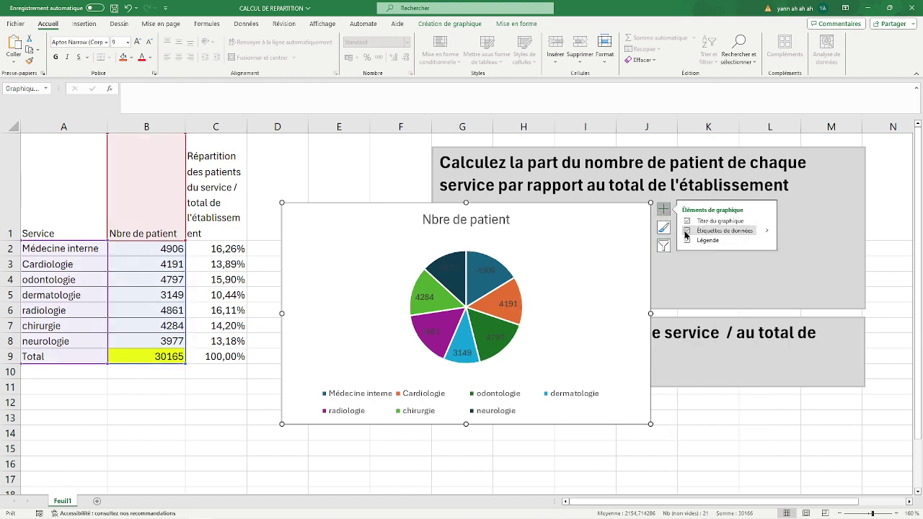
click(767, 231)
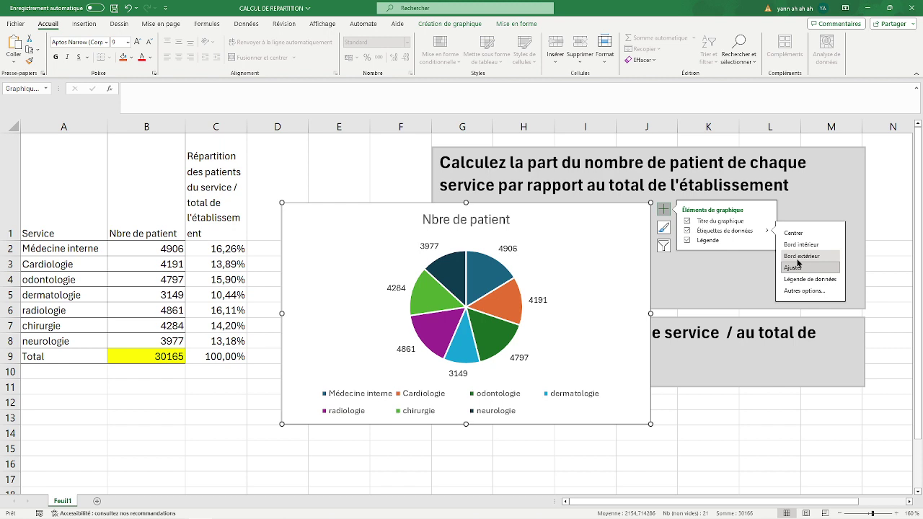
click(796, 267)
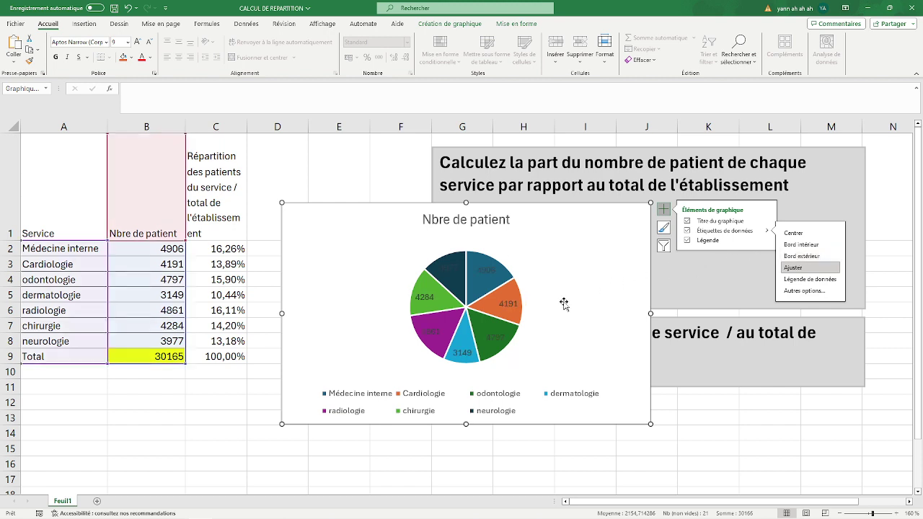
Place the pie chart's data labels at the outside end (Bord extérieur) and show percentages instead of values.
right_click(510, 309)
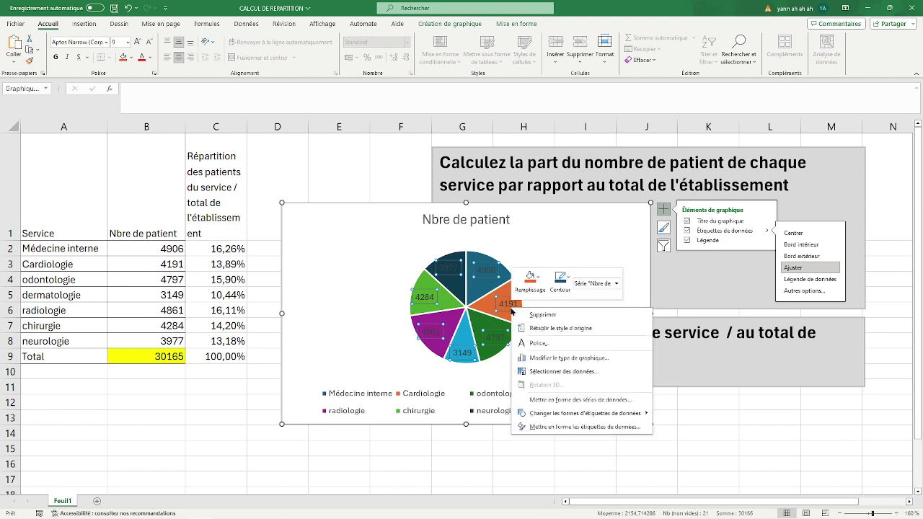
click(552, 427)
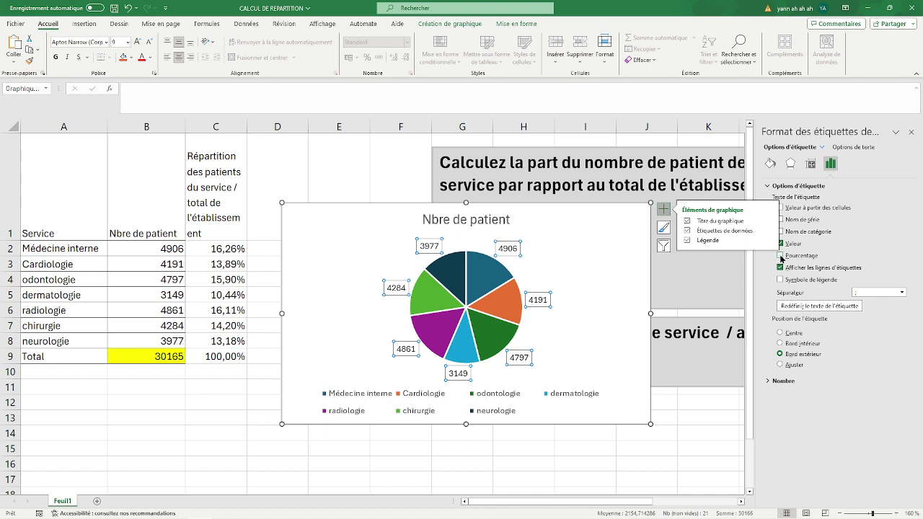
click(780, 256)
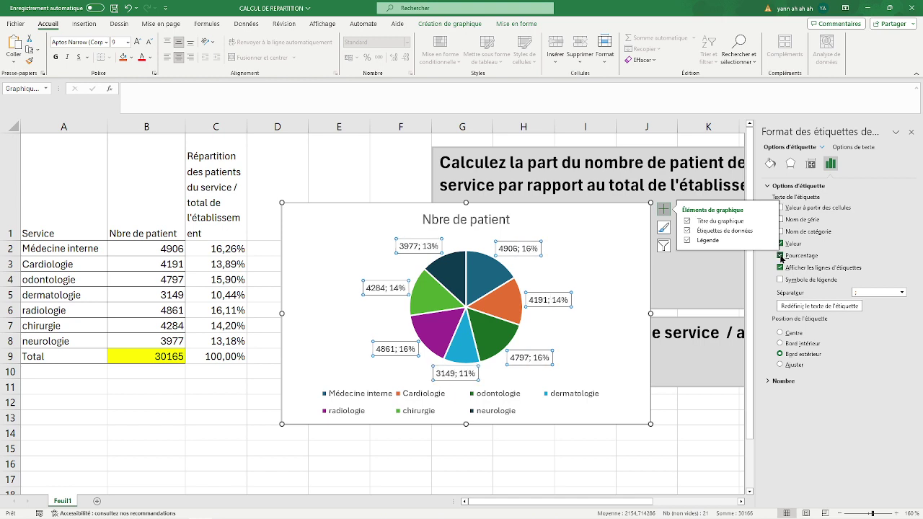
click(781, 243)
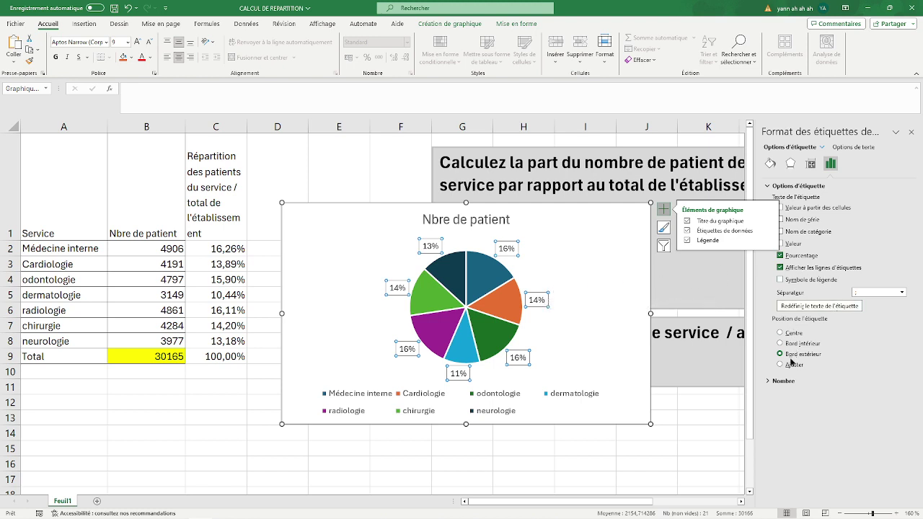
Format the data labels' numbers as Pourcentage with 2 decimals and close the formatting pane.
click(770, 381)
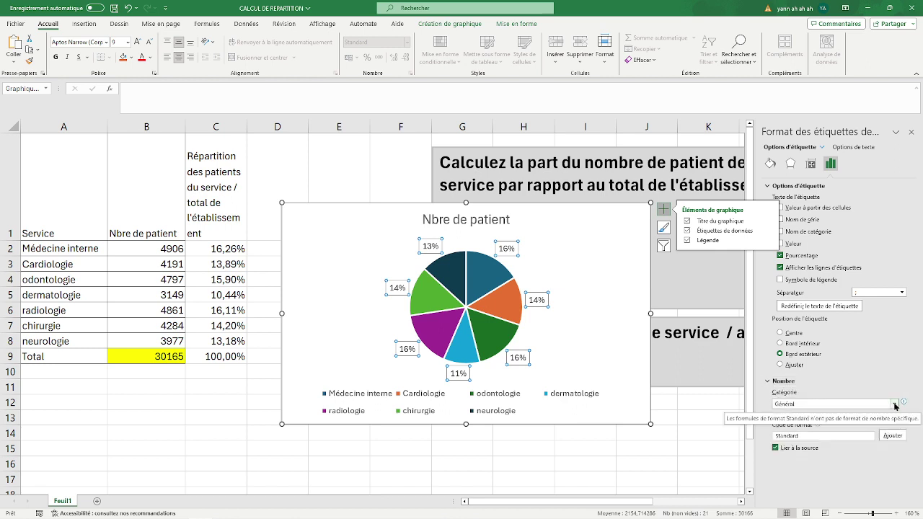
click(894, 404)
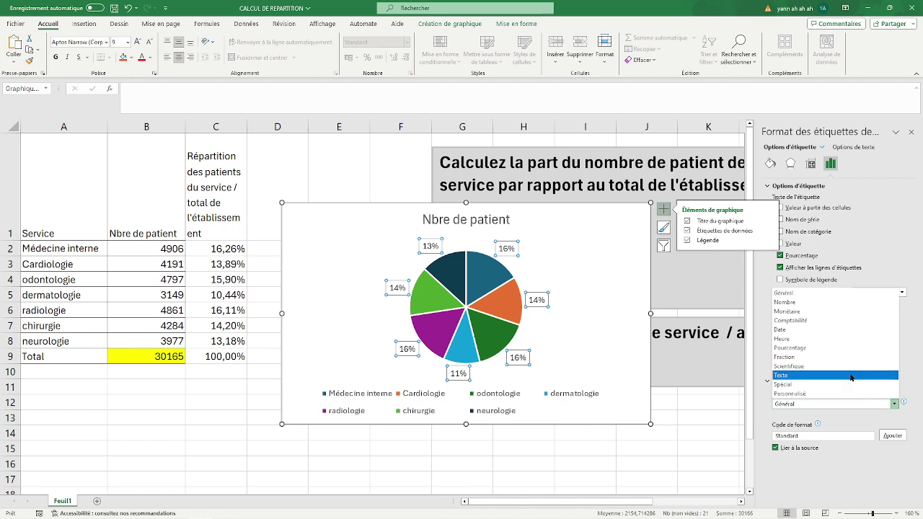
click(848, 350)
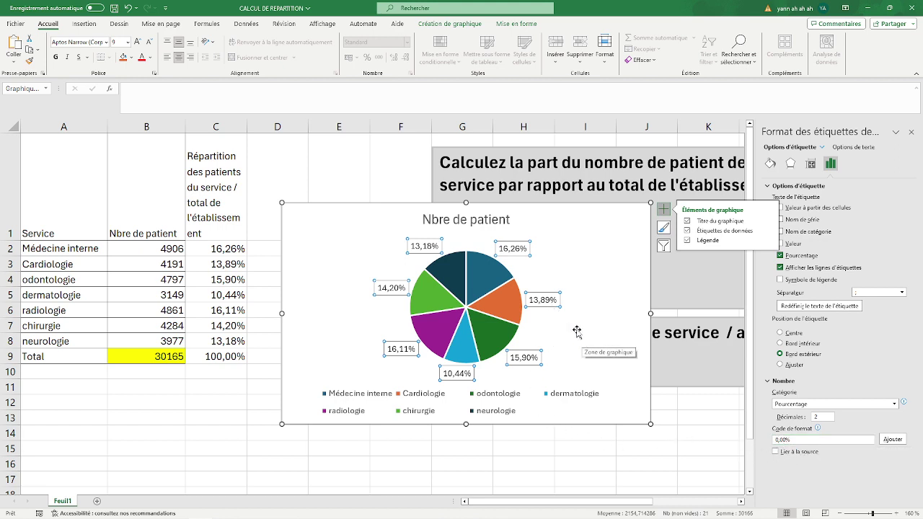
click(911, 133)
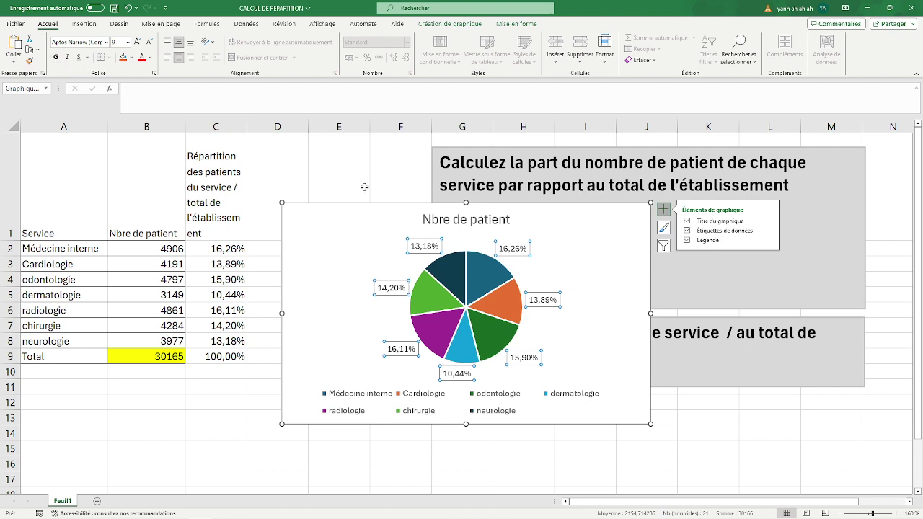
Make the pie chart's percentage labels bold, leaving their font color as is.
click(56, 57)
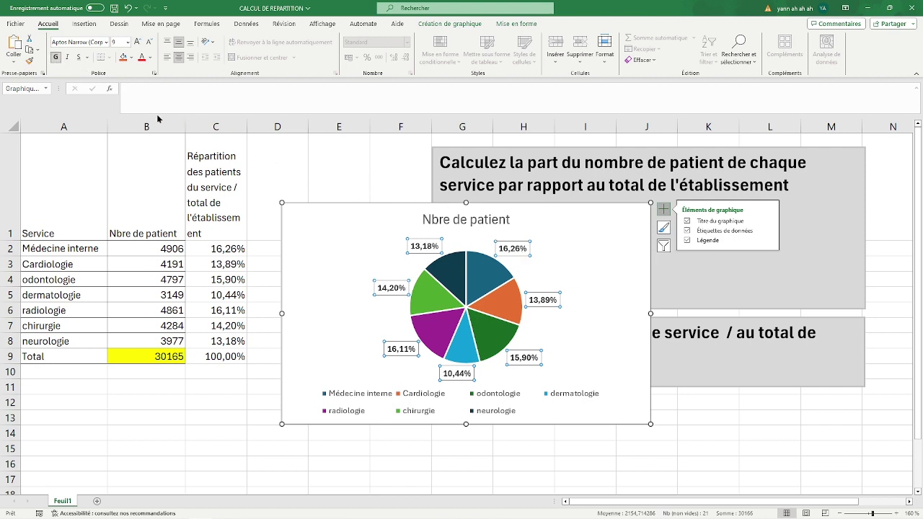
click(150, 58)
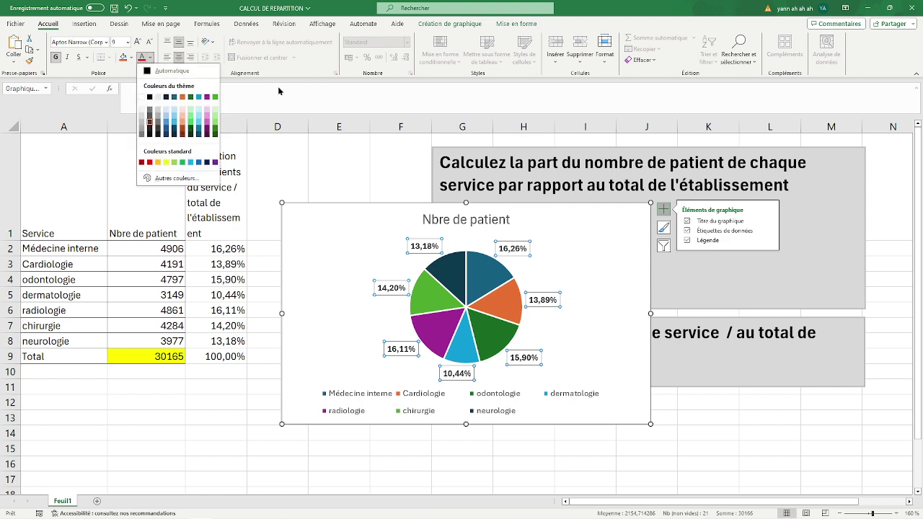
key(Escape)
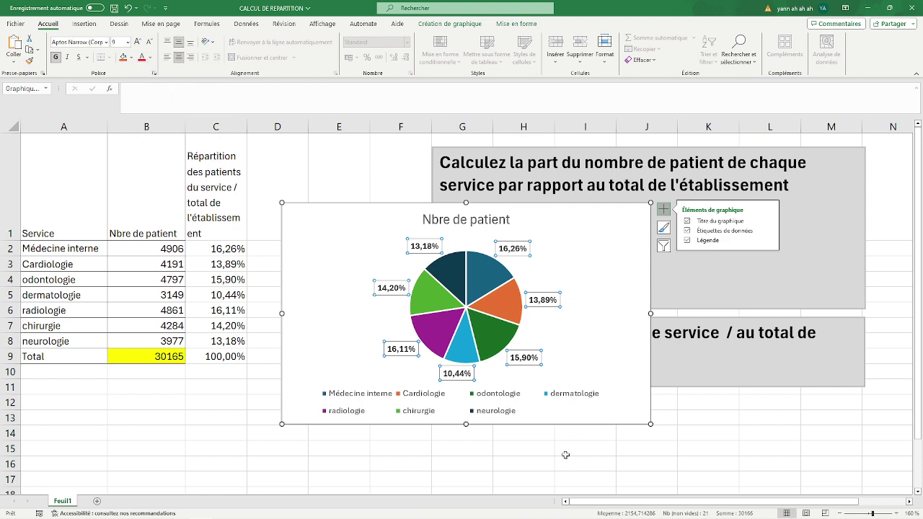
click(336, 243)
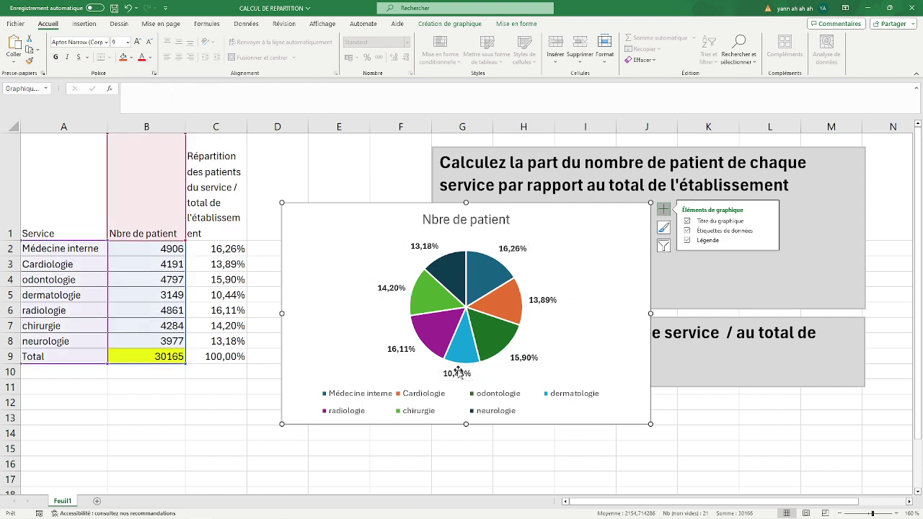
click(378, 397)
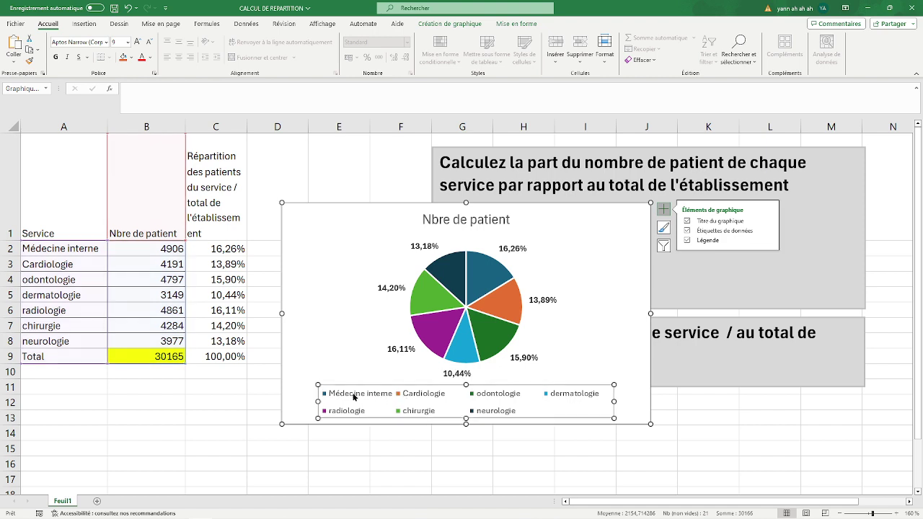
click(477, 220)
click(442, 396)
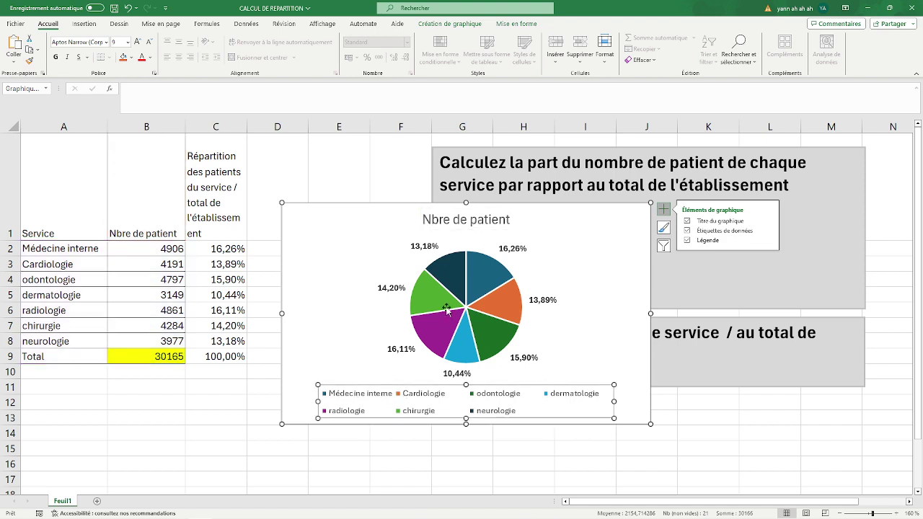
click(469, 218)
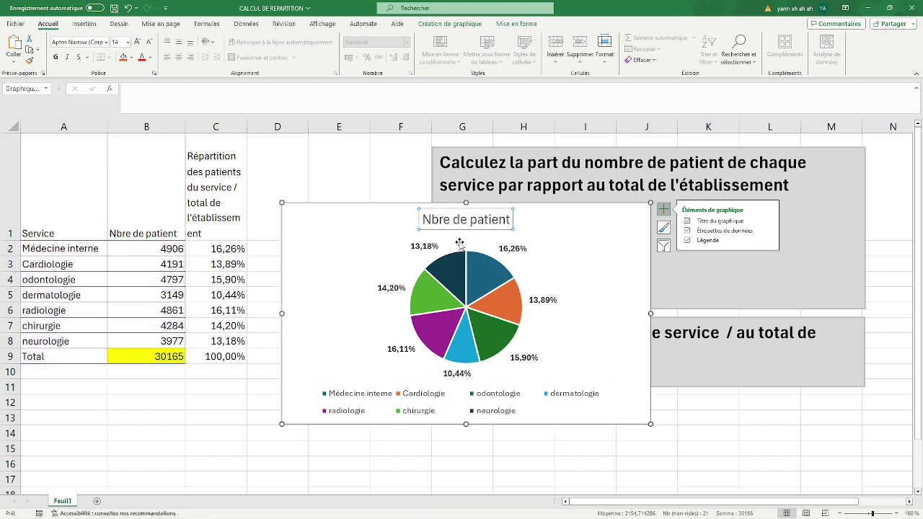
Move the pie chart's legend to the right side (À droite) of the chart.
click(415, 400)
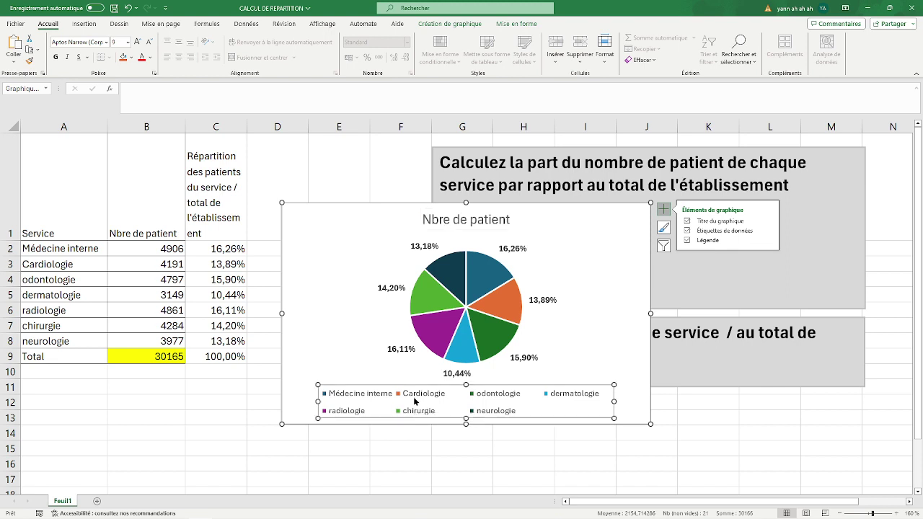
right_click(415, 400)
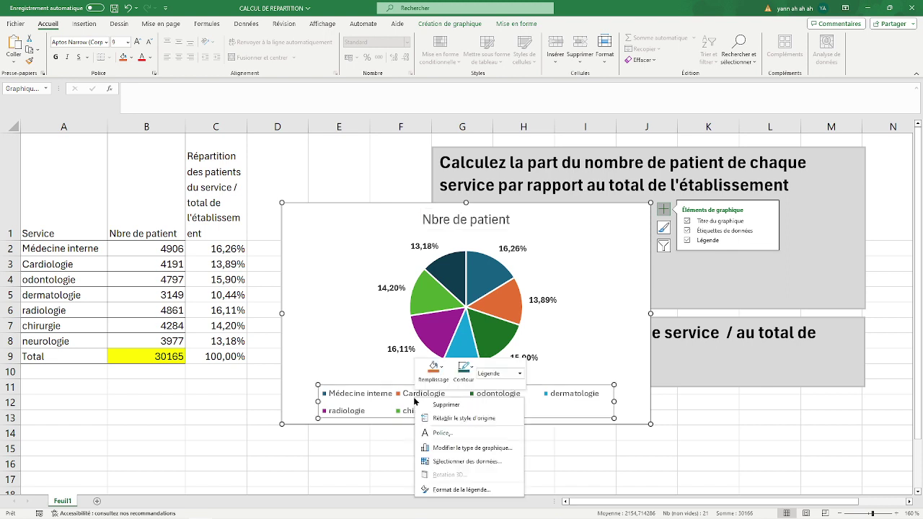
click(452, 491)
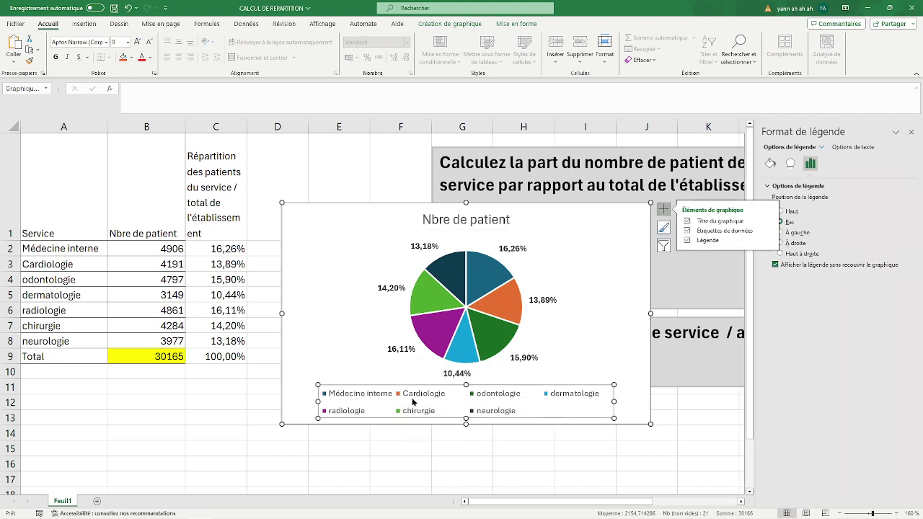
right_click(417, 386)
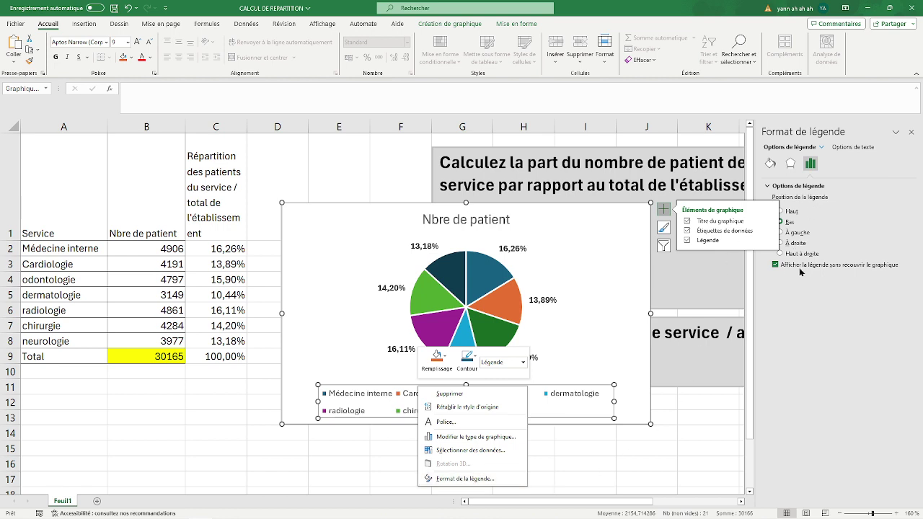
click(663, 209)
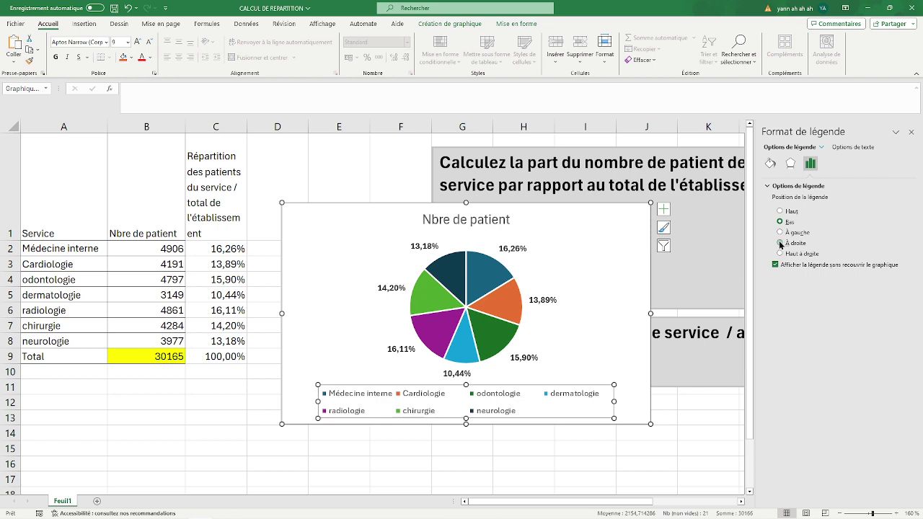
click(779, 243)
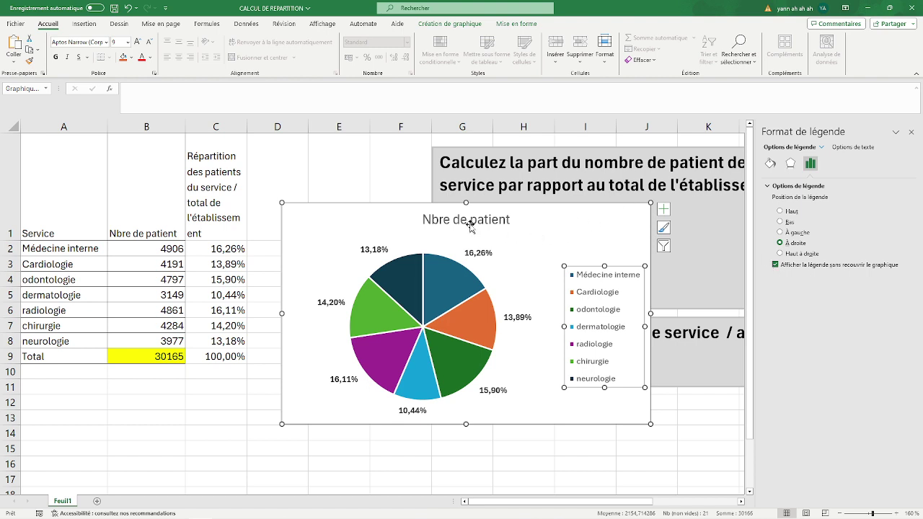
Check the chart title against the total patient count in B9 and the percentage labels on the slices.
click(510, 219)
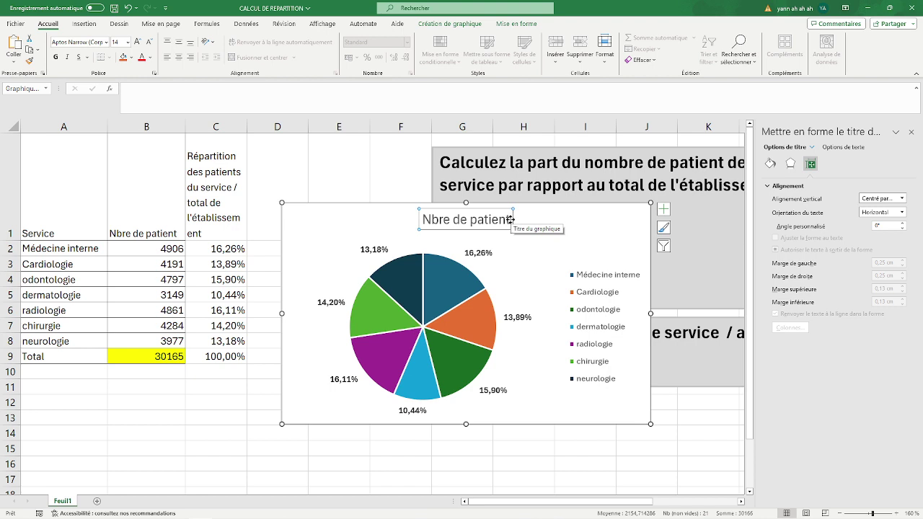
drag(510, 220, 424, 218)
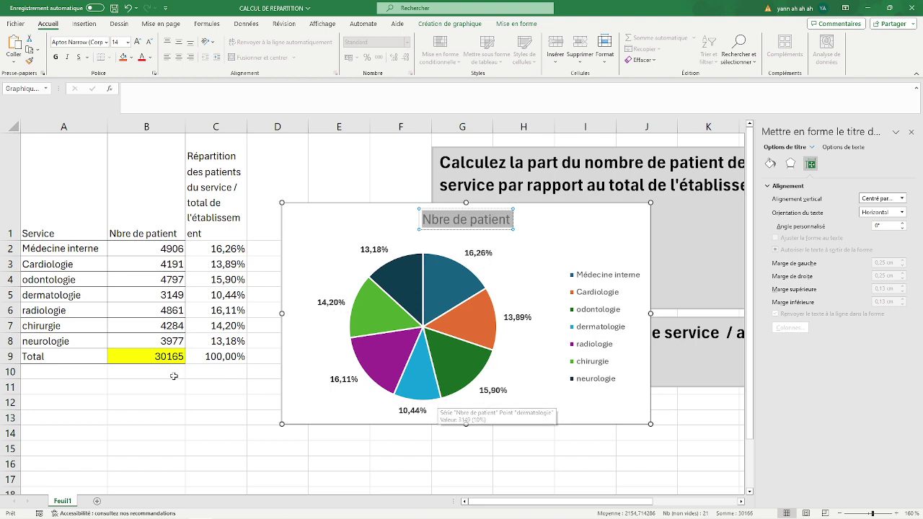
click(216, 387)
click(168, 356)
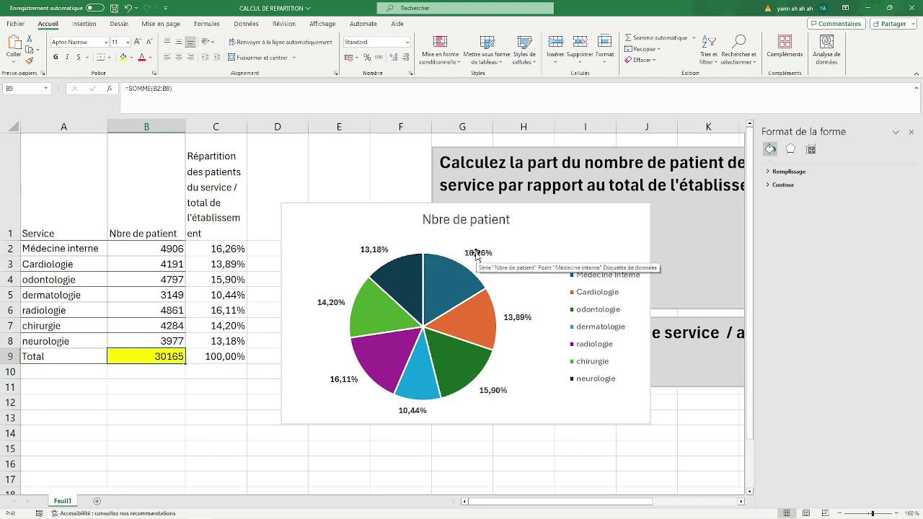
click(413, 411)
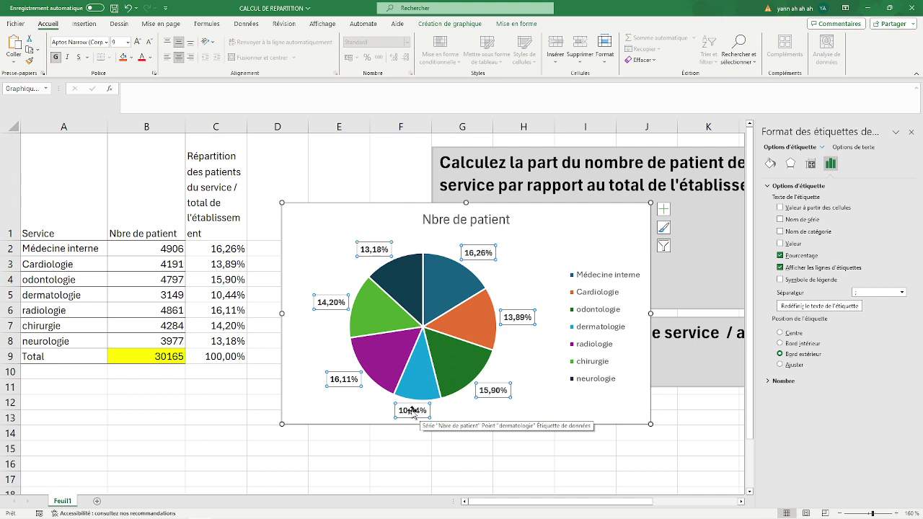
Replace the chart title with "Répartition des 30 165 patients".
click(510, 218)
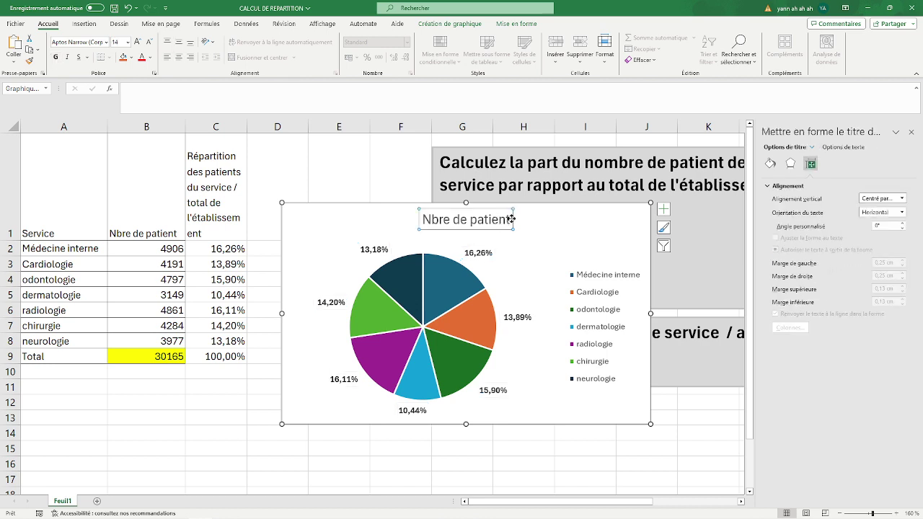
drag(509, 220, 426, 222)
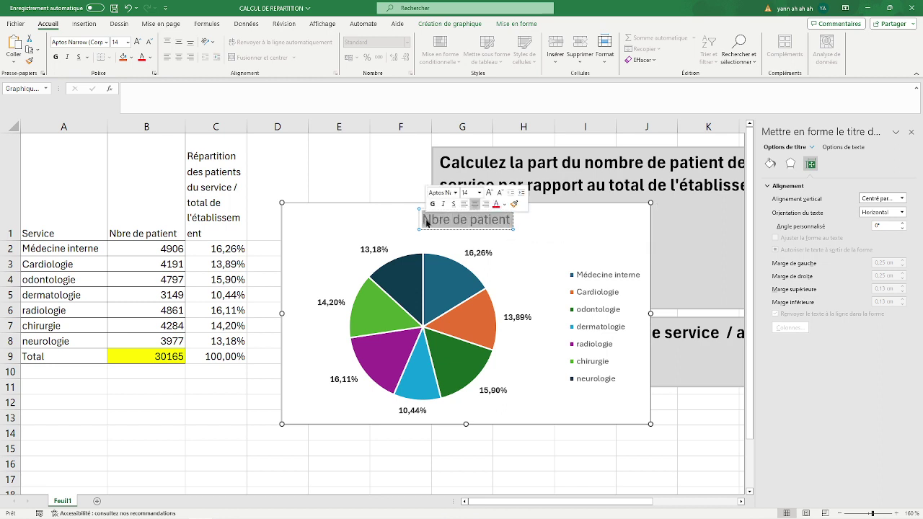
text(Répar)
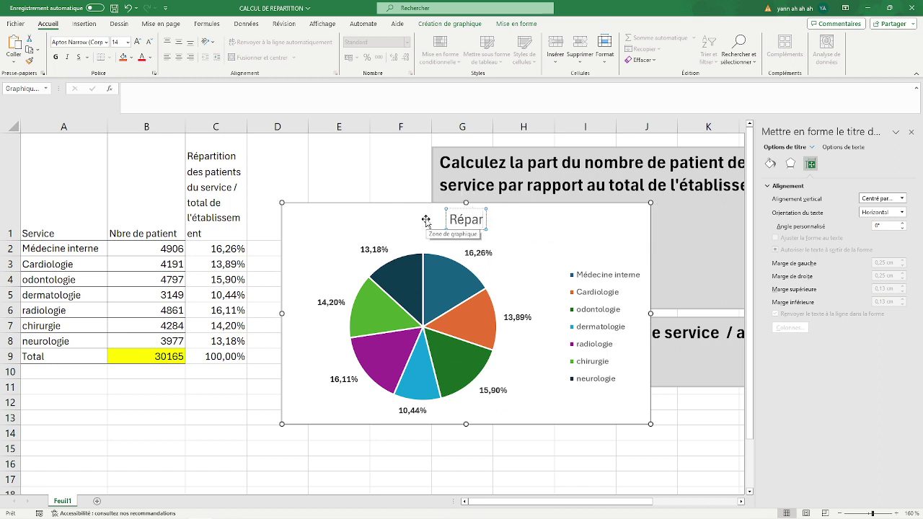
text(tition des)
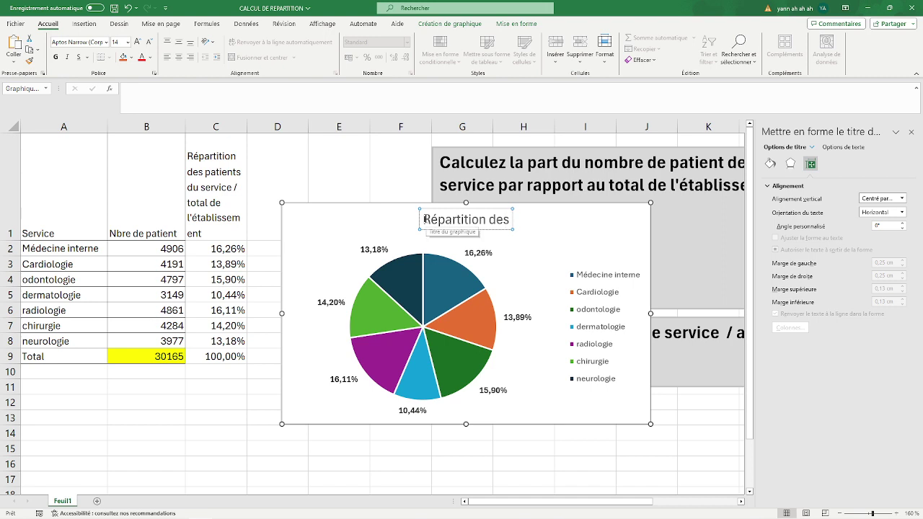
text( 30 165)
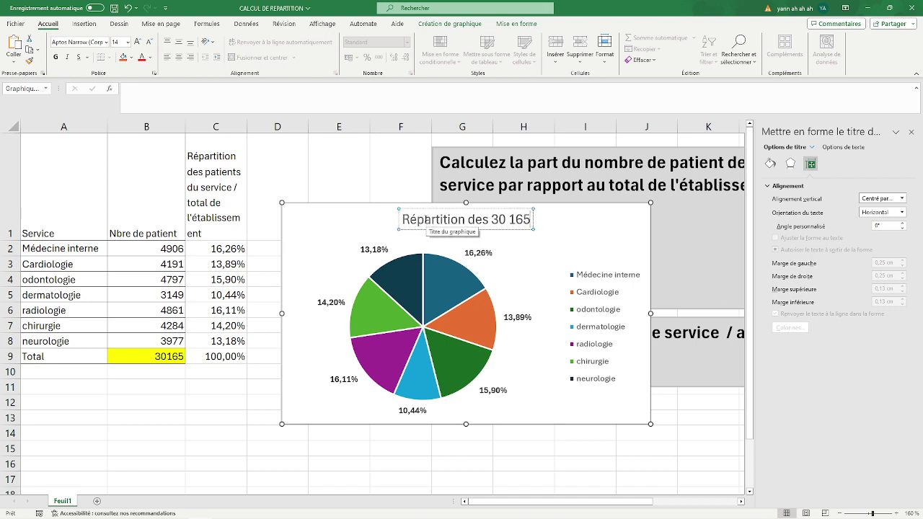
text( patients)
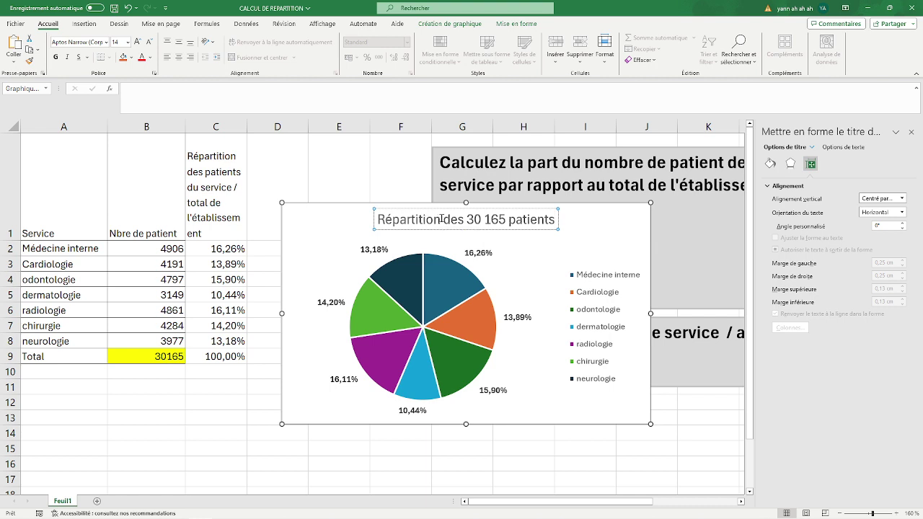
Extend the chart title to read "Répartition par service des 30 165 patients de l'etablissement".
click(440, 219)
text(par service)
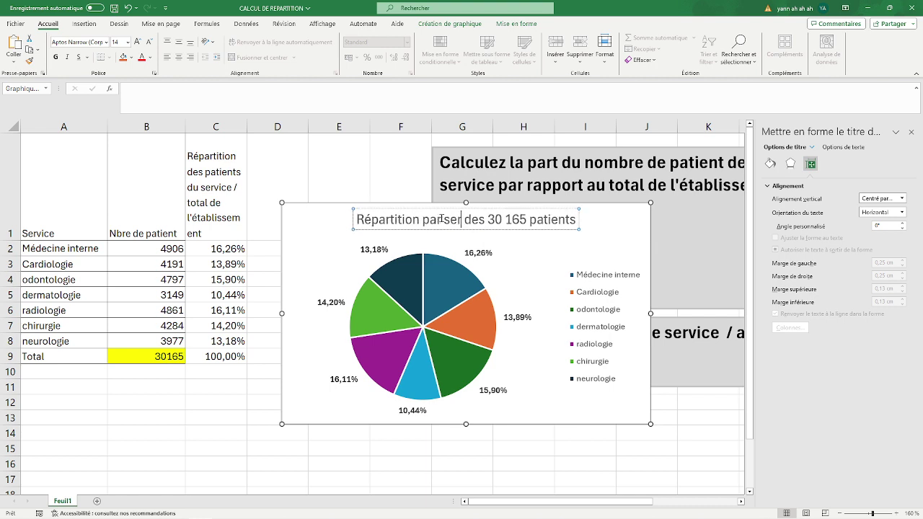
click(588, 220)
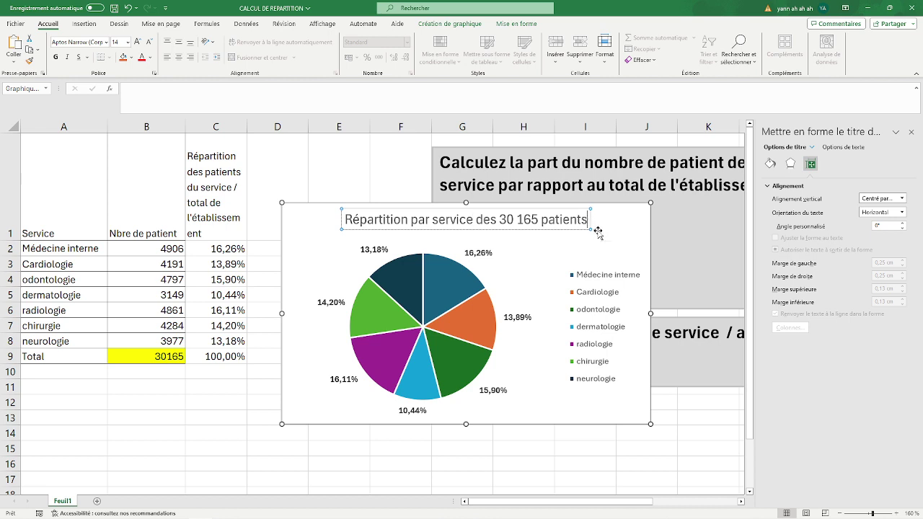
text(e)
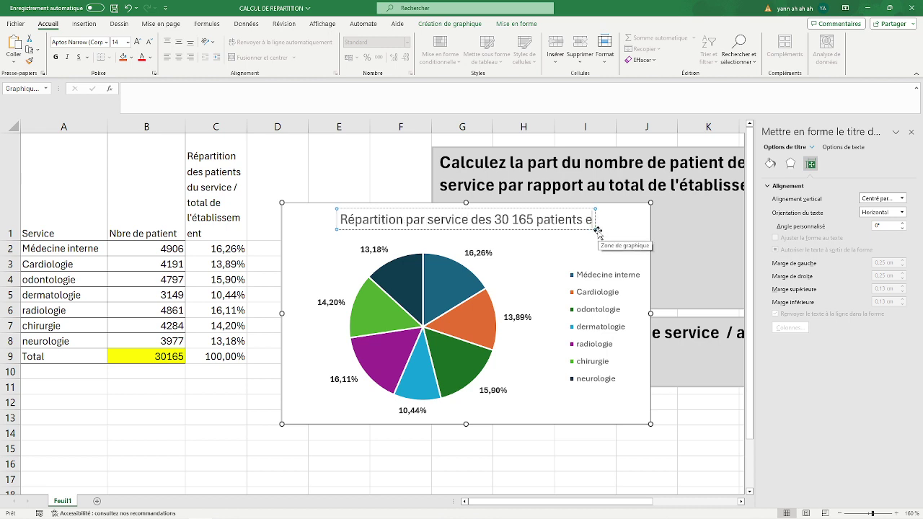
key(BackSpace)
text(de l'atba)
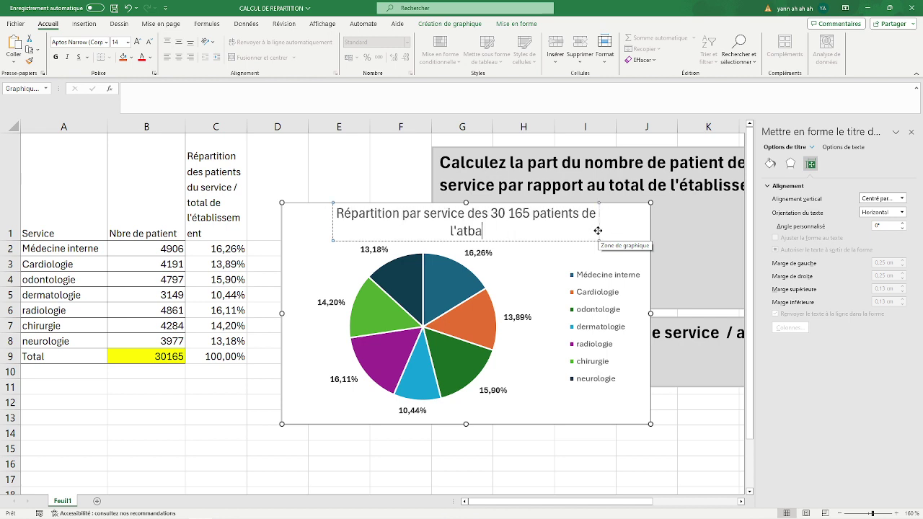
text(lissement)
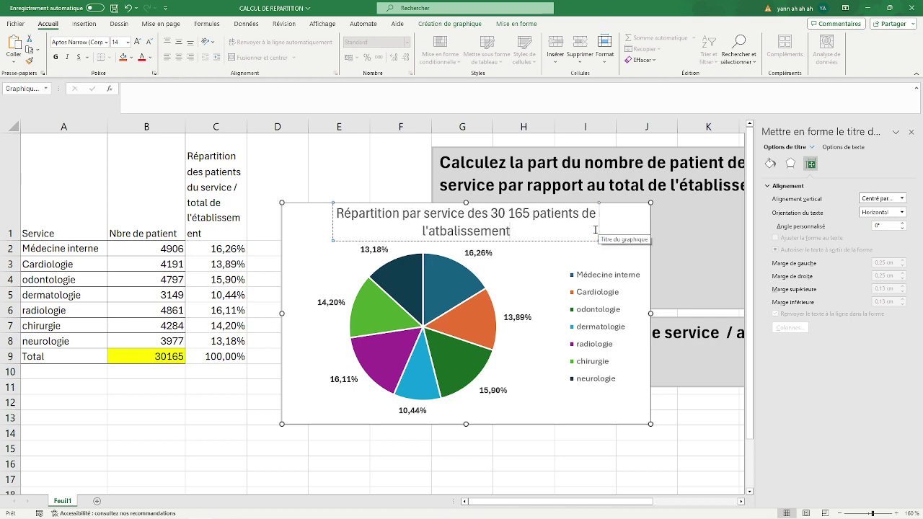
key(BackSpace)
key(BackSpace)
key(BackSpace)
key(BackSpace)
key(BackSpace)
key(BackSpace)
key(BackSpace)
key(BackSpace)
key(BackSpace)
key(BackSpace)
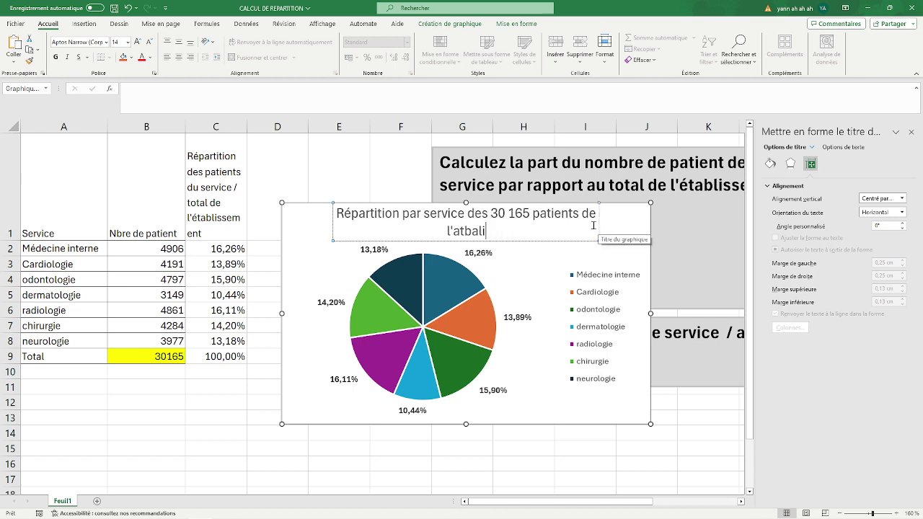
key(BackSpace)
key(BackSpace)
key(BackSpace)
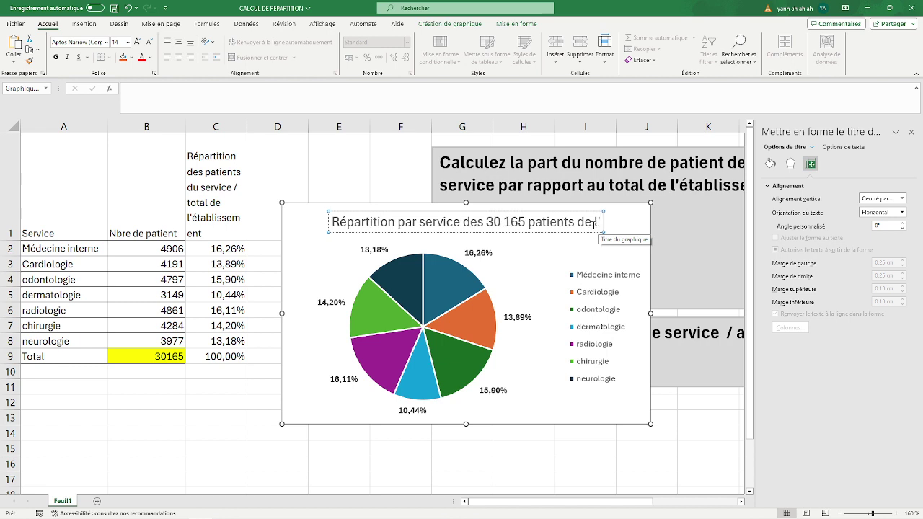
text(etablissement)
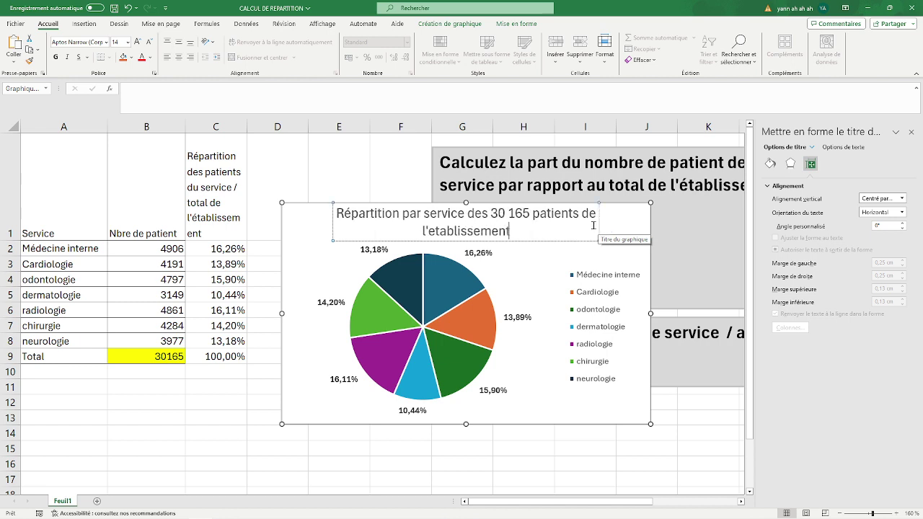
click(545, 461)
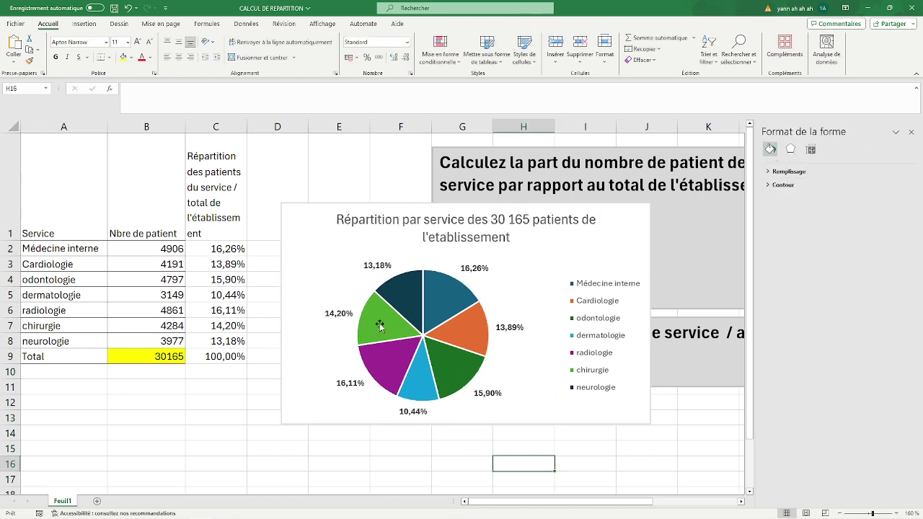
Enlarge the pie chart slightly and place it beside the table so that columns A to C stay uncovered.
click(331, 220)
drag(319, 208, 141, 168)
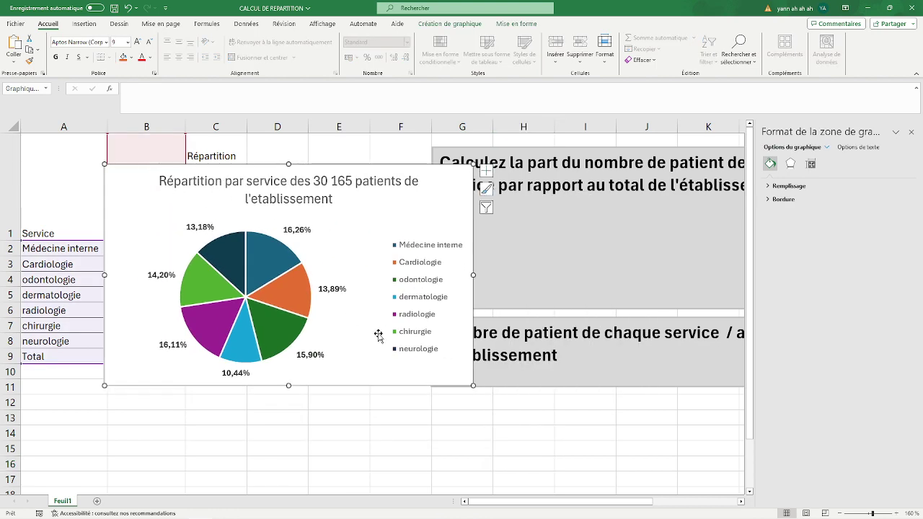
drag(473, 385, 504, 425)
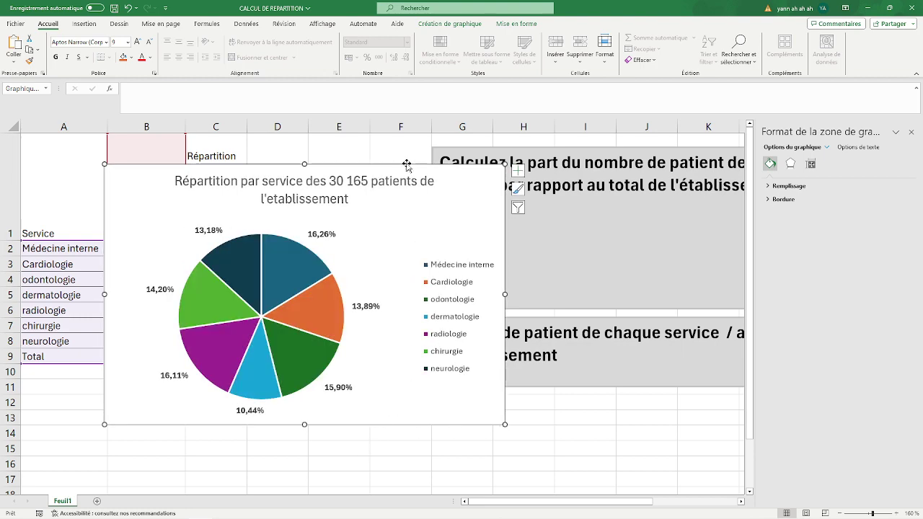
drag(397, 171, 564, 242)
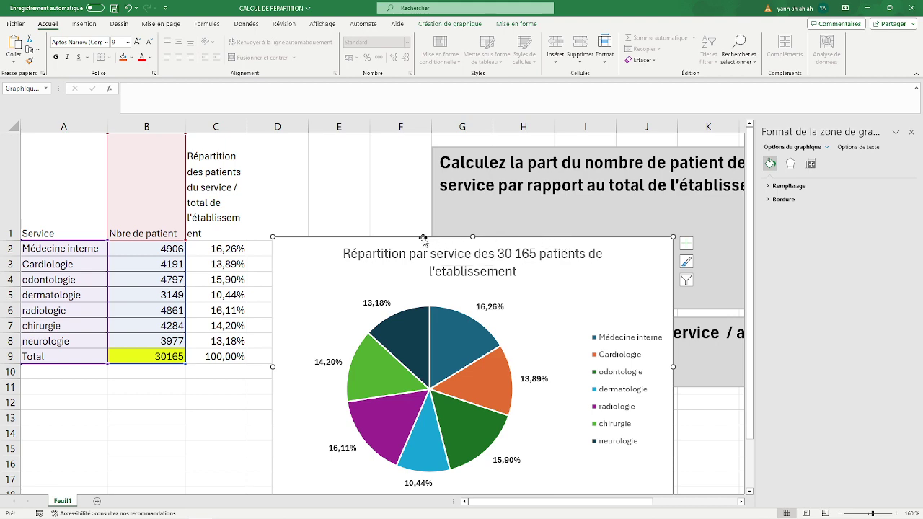
drag(431, 235, 472, 165)
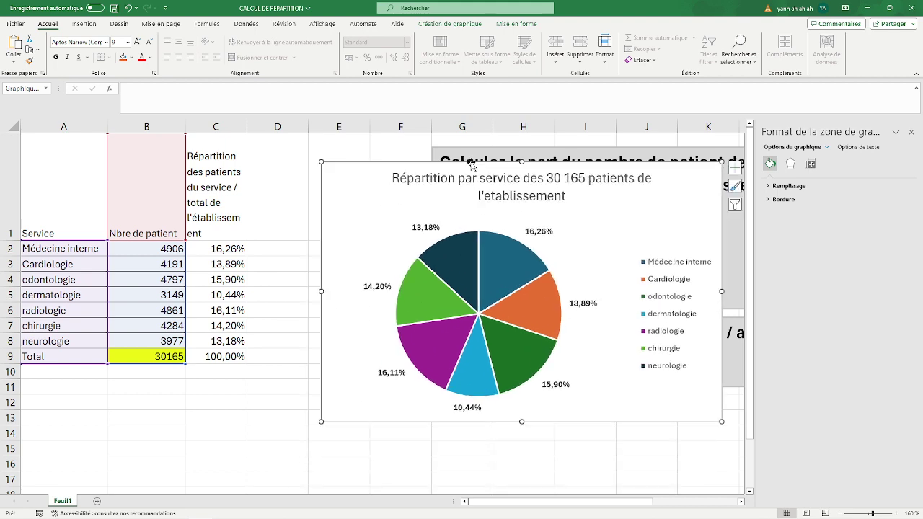
Change the patient count header in B1 to "Nbre de patient en N-2".
click(139, 226)
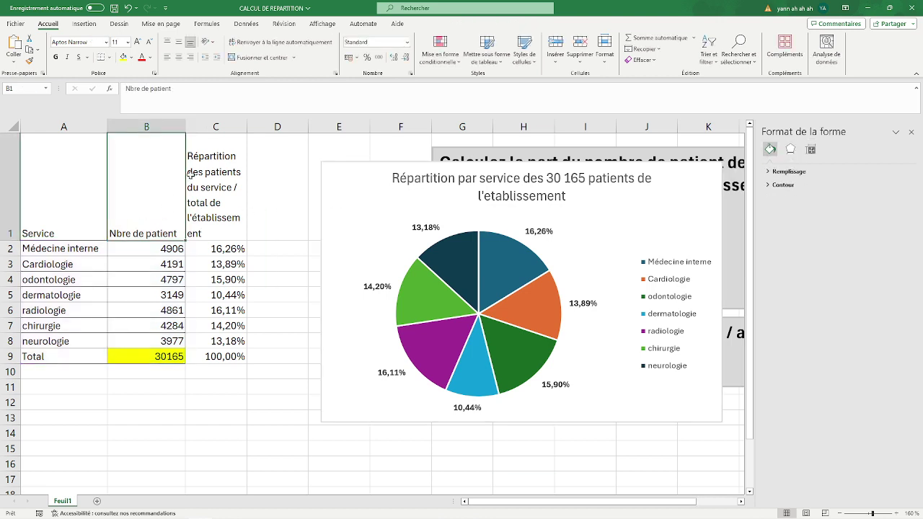
click(200, 89)
text(en)
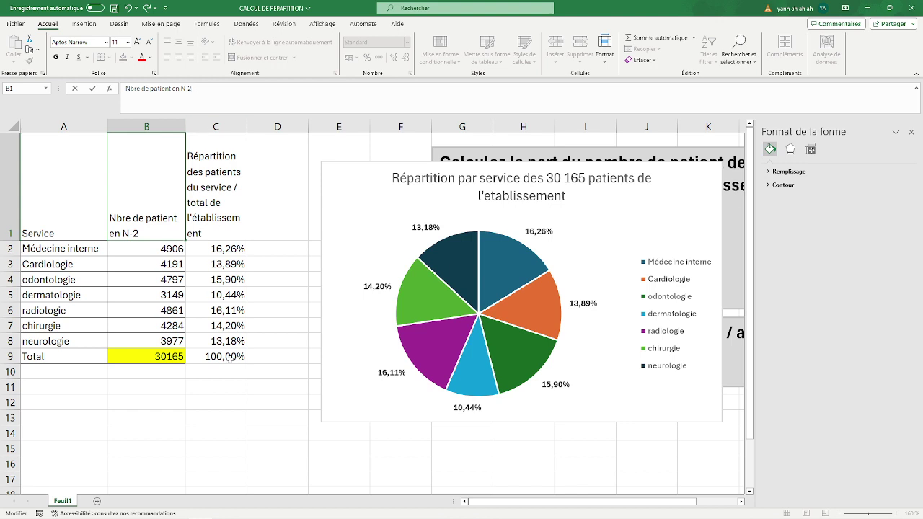
text( N-2)
click(234, 405)
Delete the pie chart and wrap the header text in cell B1.
click(370, 169)
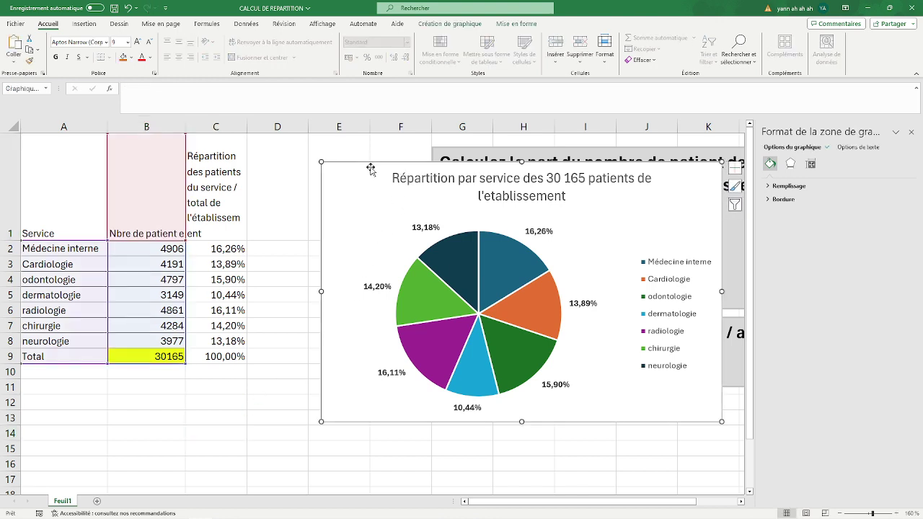
key(Delete)
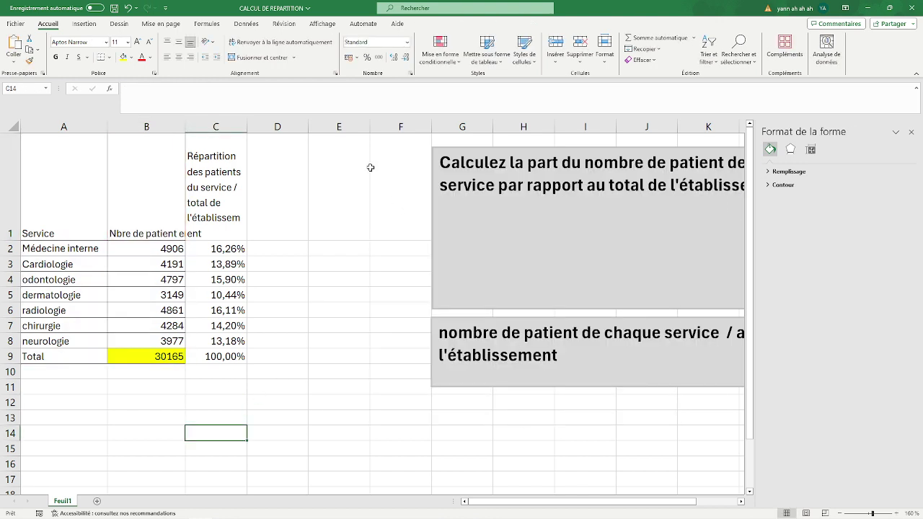
click(141, 218)
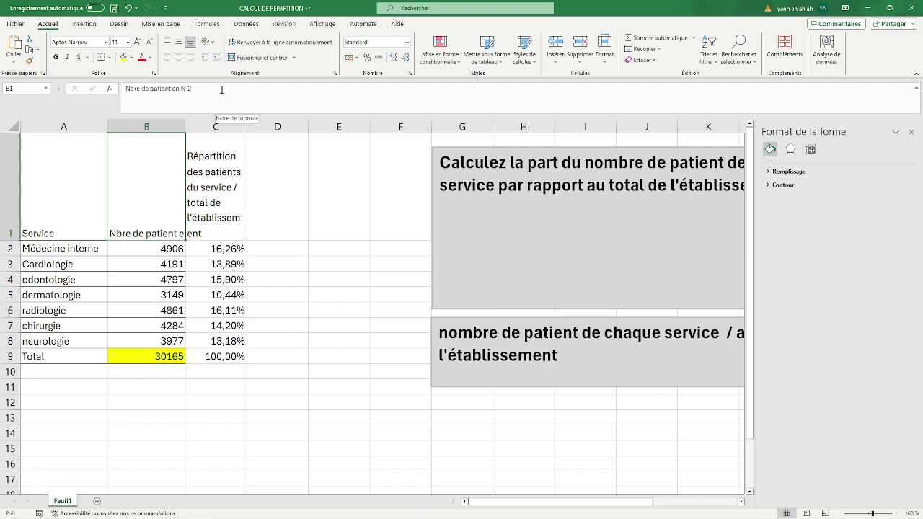
click(278, 42)
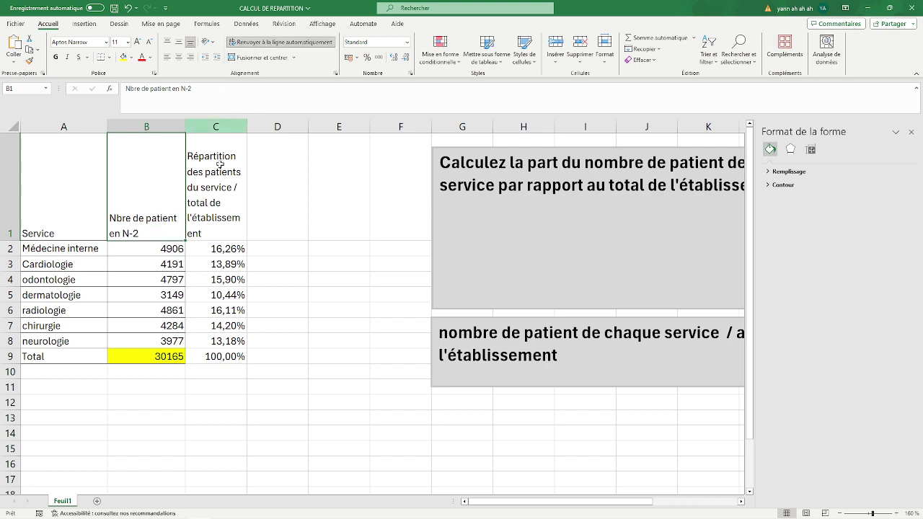
Add the header "Nombre de patient en N-1" in D1 and wrap its text.
click(292, 218)
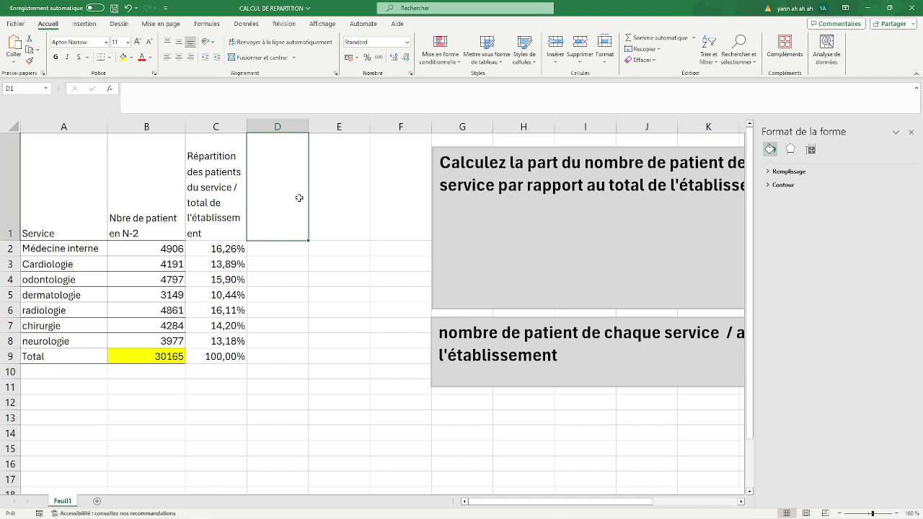
text(Nombre de pa)
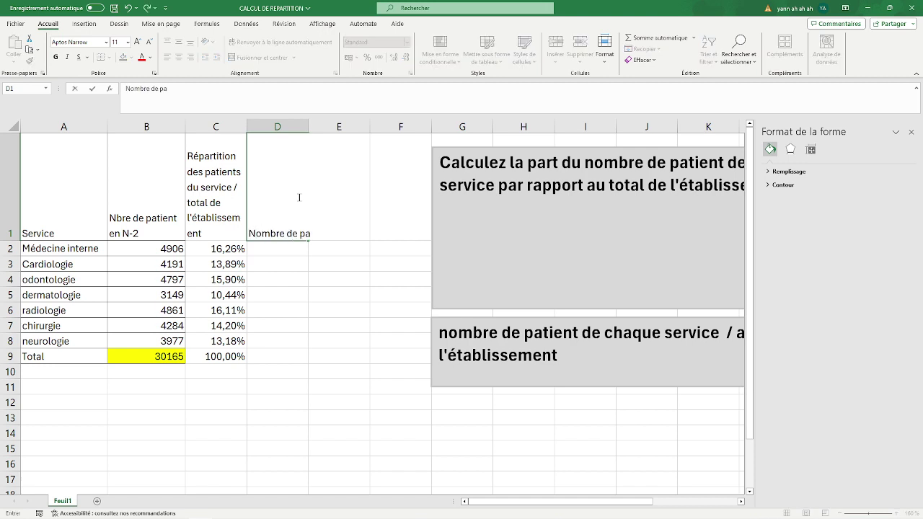
text(tient en N-1)
key(Return)
click(302, 211)
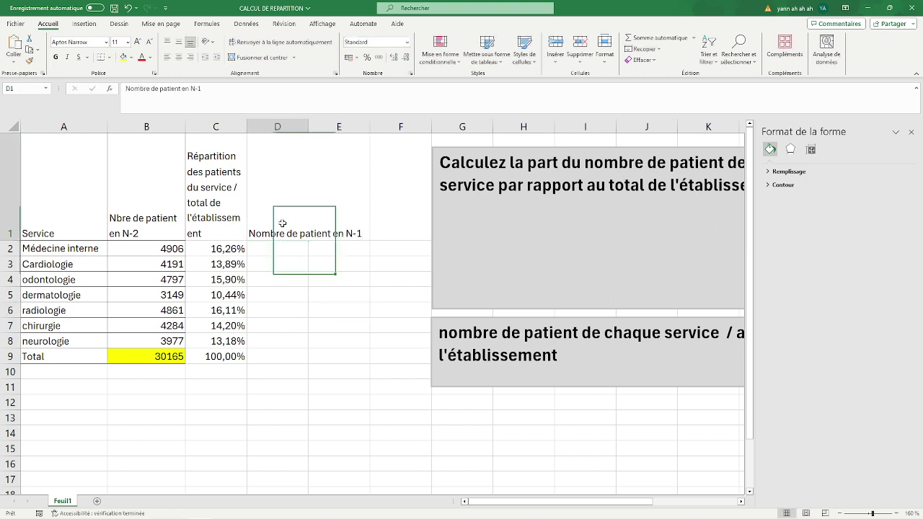
click(258, 44)
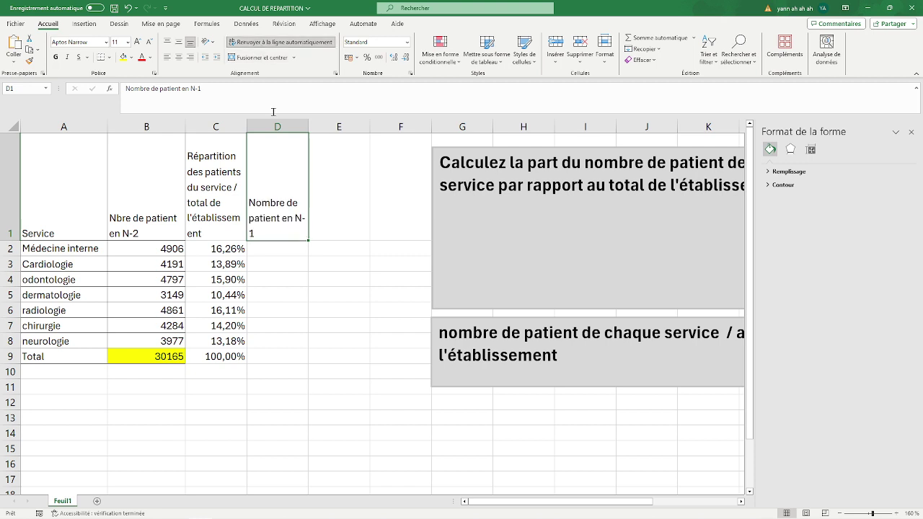
Enter =ALEA.ENTRE.BORNES(3000;5000) in D2 and fill it down to D8 to generate random patient counts.
click(267, 249)
text(=alea)
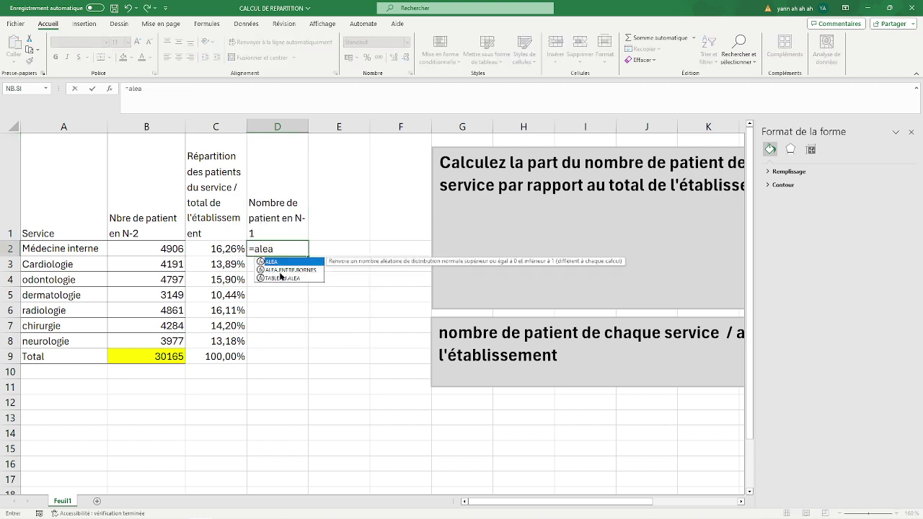
double_click(280, 270)
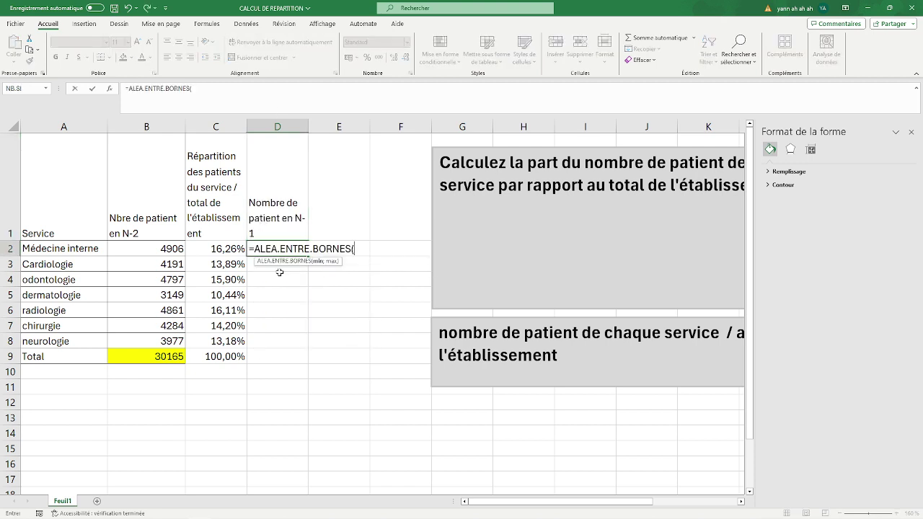
text(3000;5000)
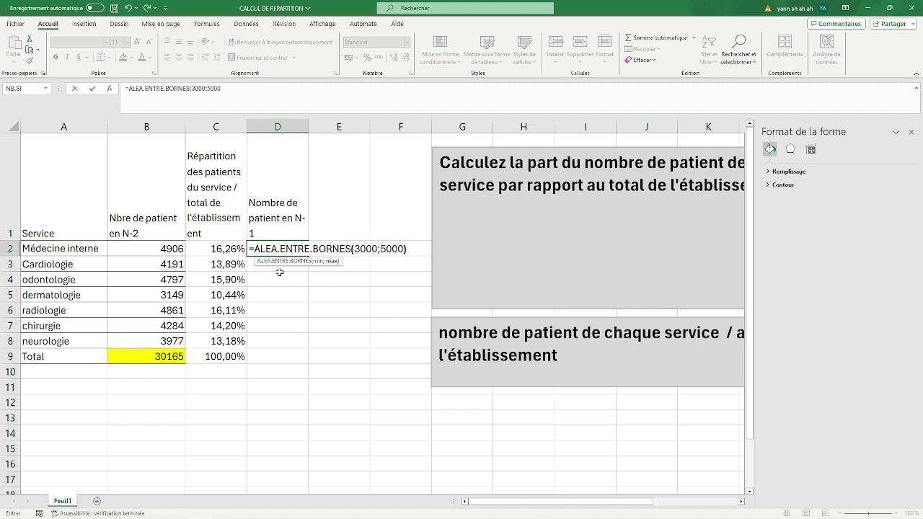
key(Return)
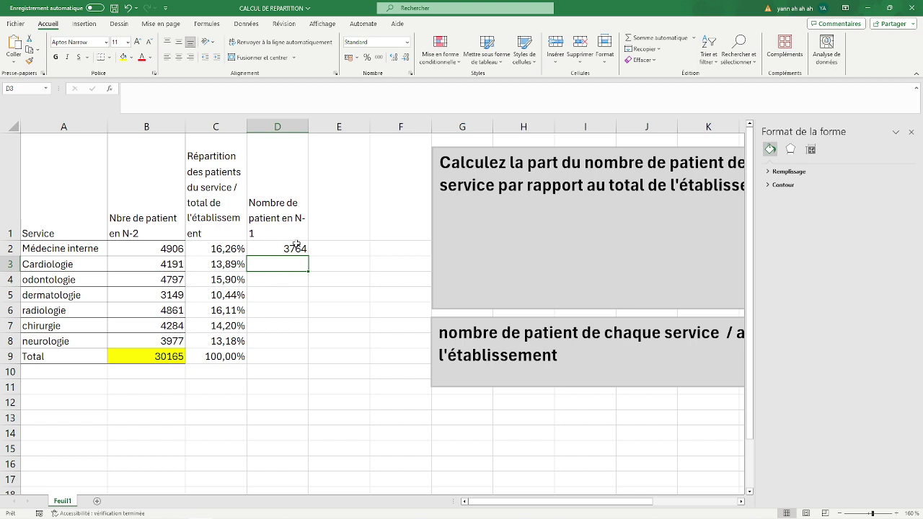
click(293, 247)
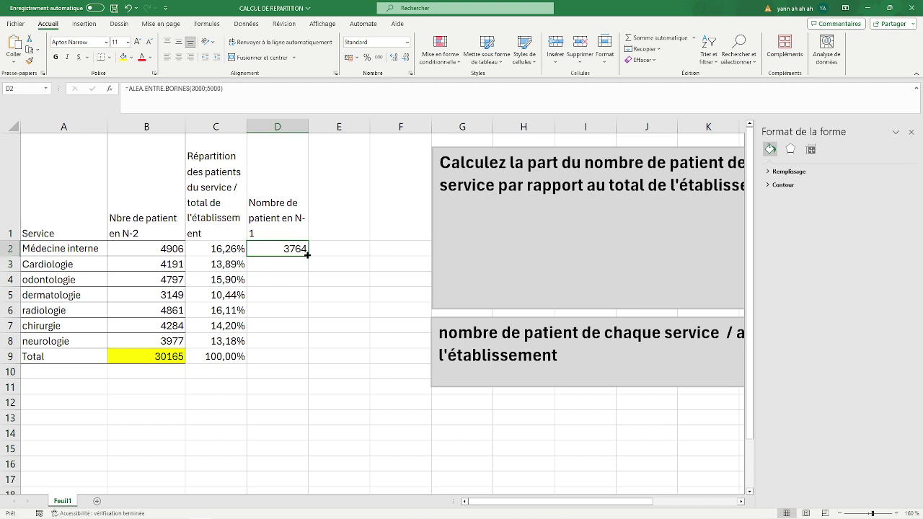
drag(308, 256, 308, 346)
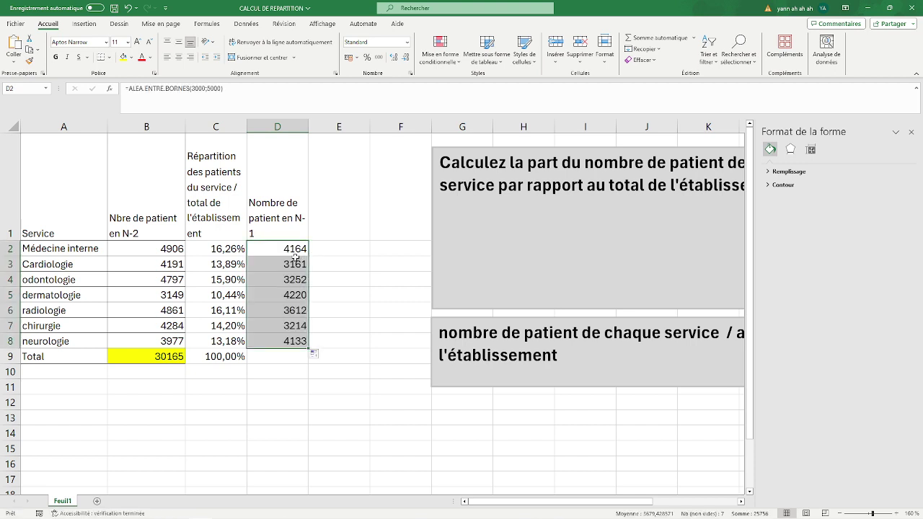
Replace the random-number formulas in D2:D8 with their fixed values by copying the range and pasting it over itself as values.
right_click(288, 341)
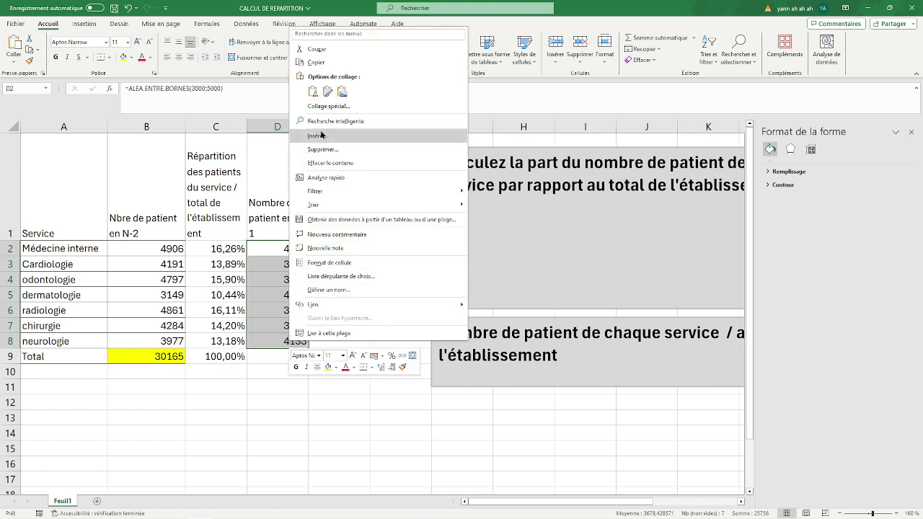
click(317, 62)
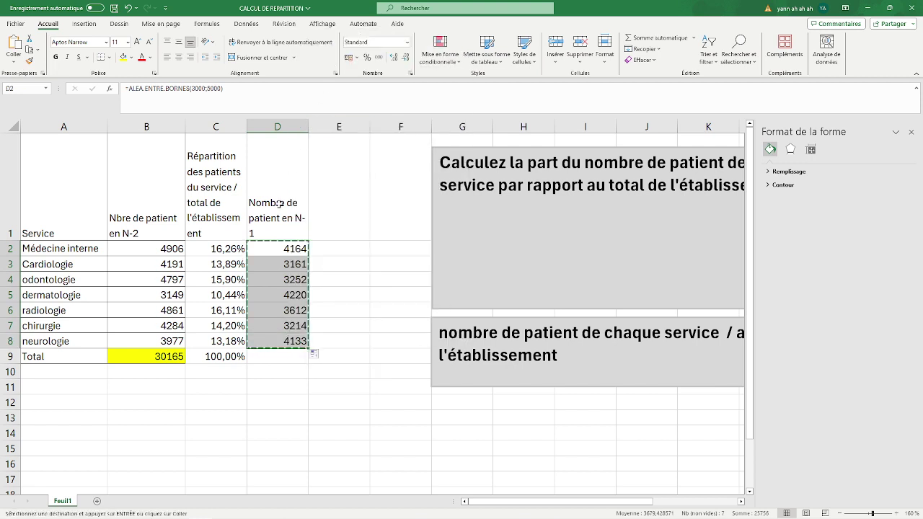
right_click(269, 246)
click(310, 274)
click(321, 325)
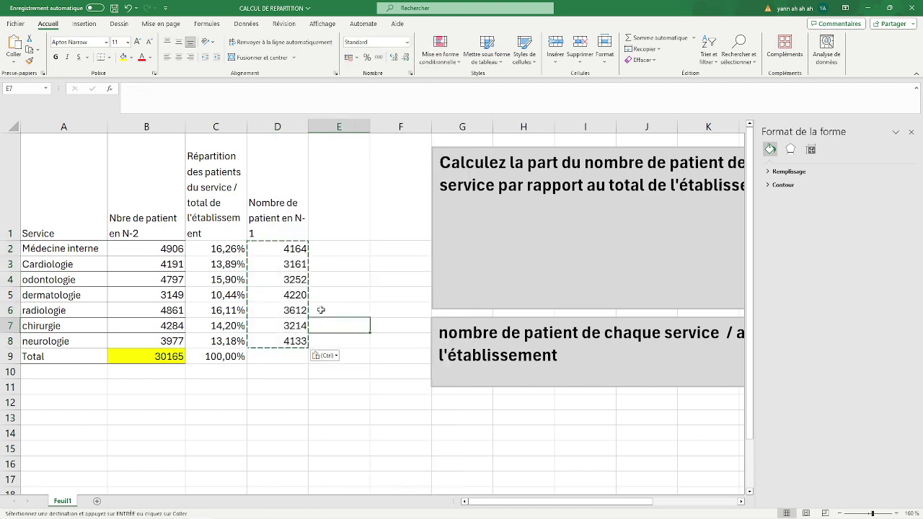
click(264, 250)
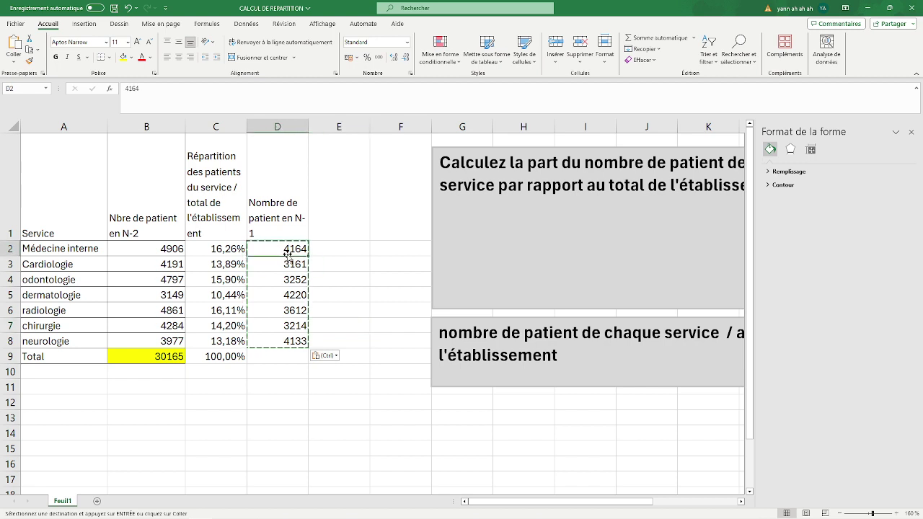
Total the N-1 patient counts D2:D8 in D9 with a SOMME formula.
click(282, 359)
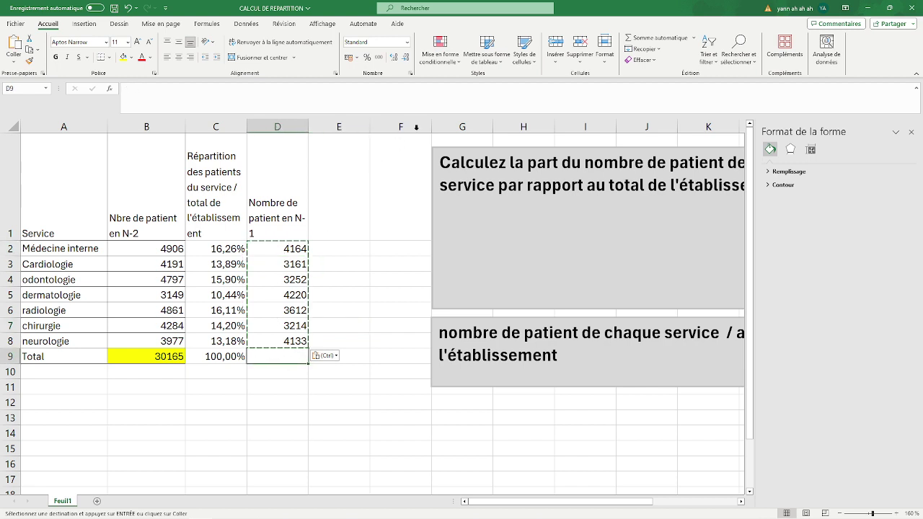
click(651, 43)
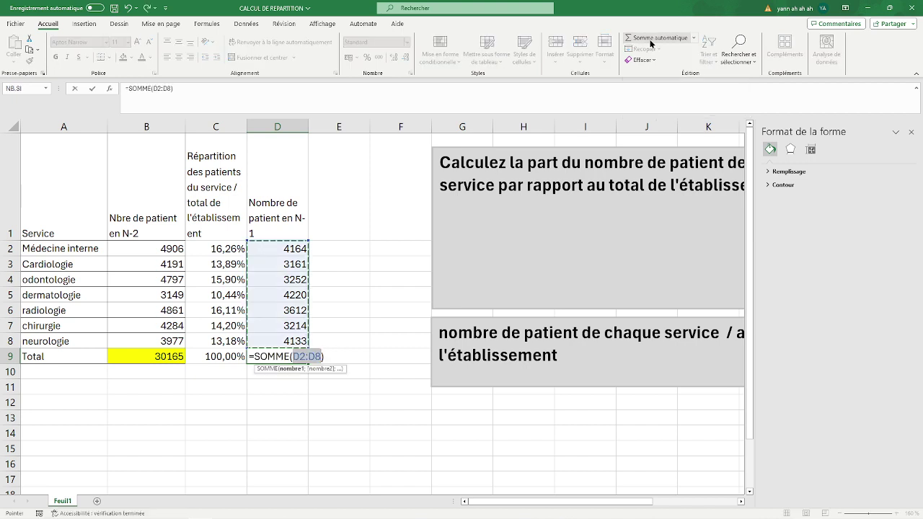
key(Return)
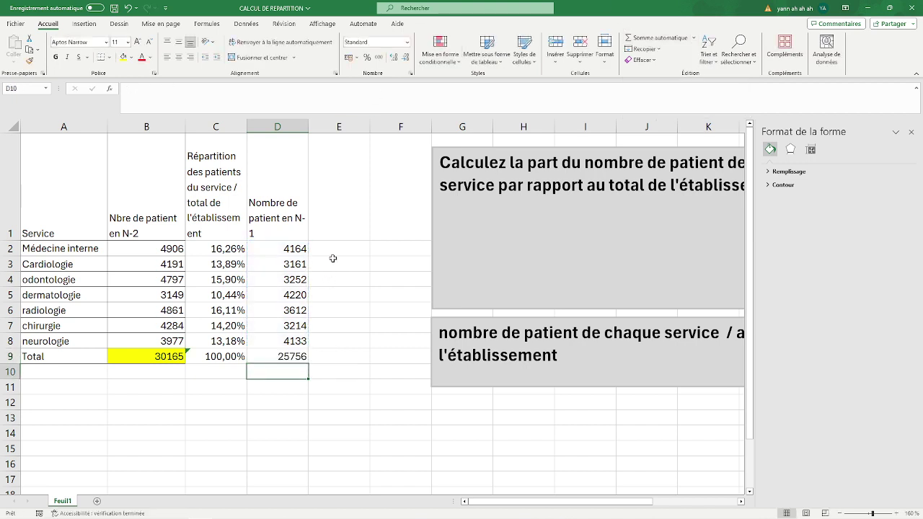
Append "en N-2" to the end of the distribution header in C1.
click(342, 192)
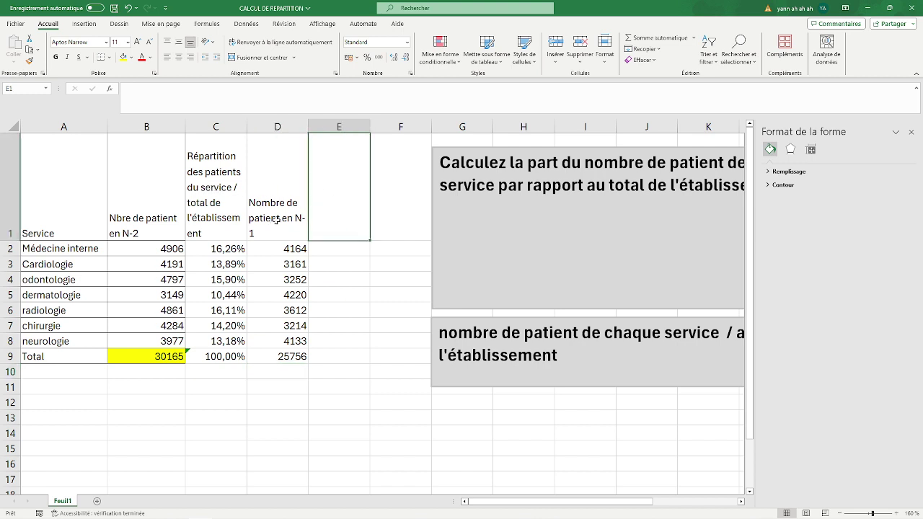
click(208, 201)
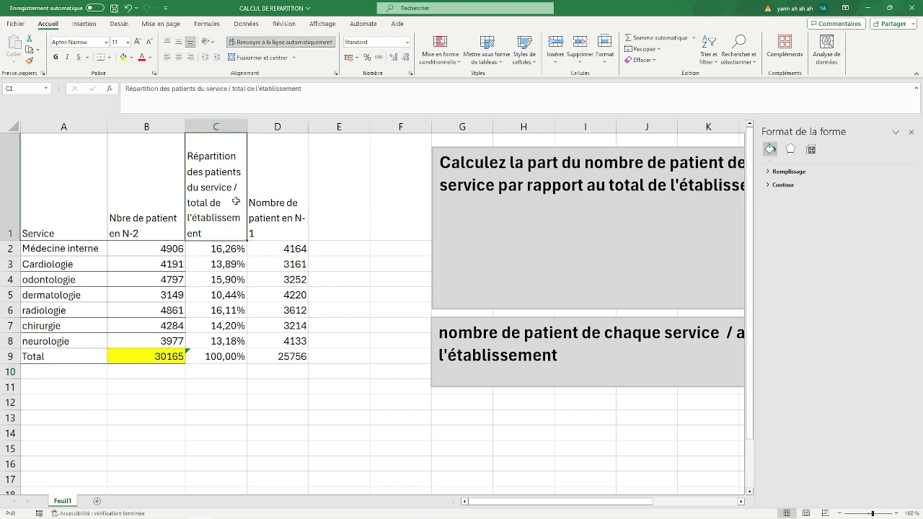
click(311, 87)
text(en N-2)
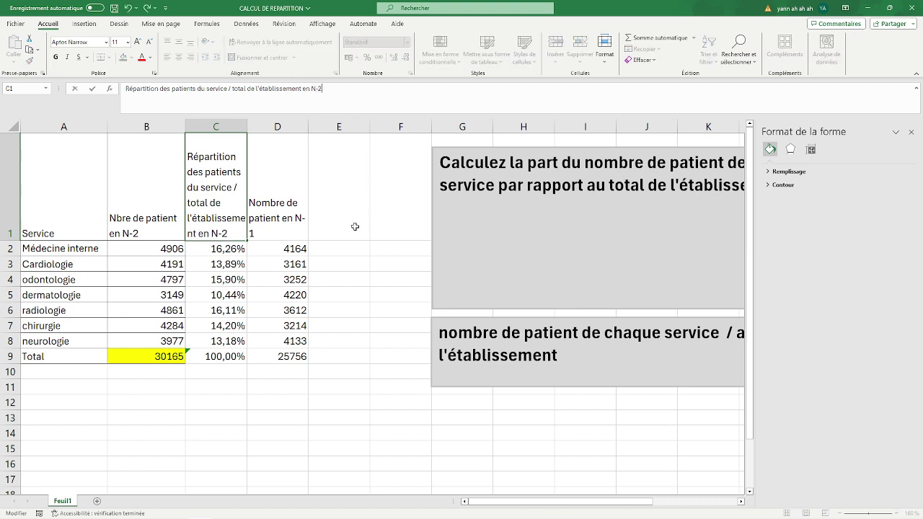
click(355, 227)
Copy the distribution header from C1 to E1 and change its ending to "en N-1".
click(224, 195)
right_click(217, 189)
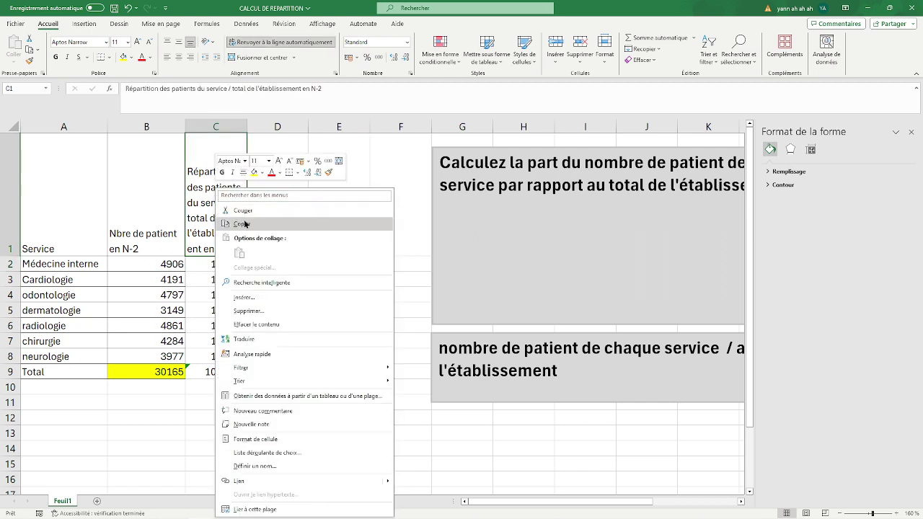
click(245, 224)
click(339, 220)
right_click(340, 220)
click(364, 270)
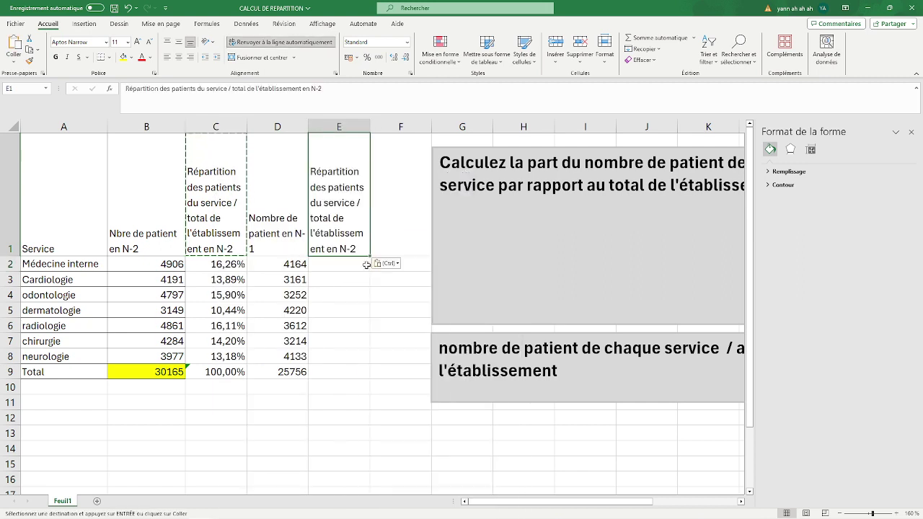
click(343, 87)
key(BackSpace)
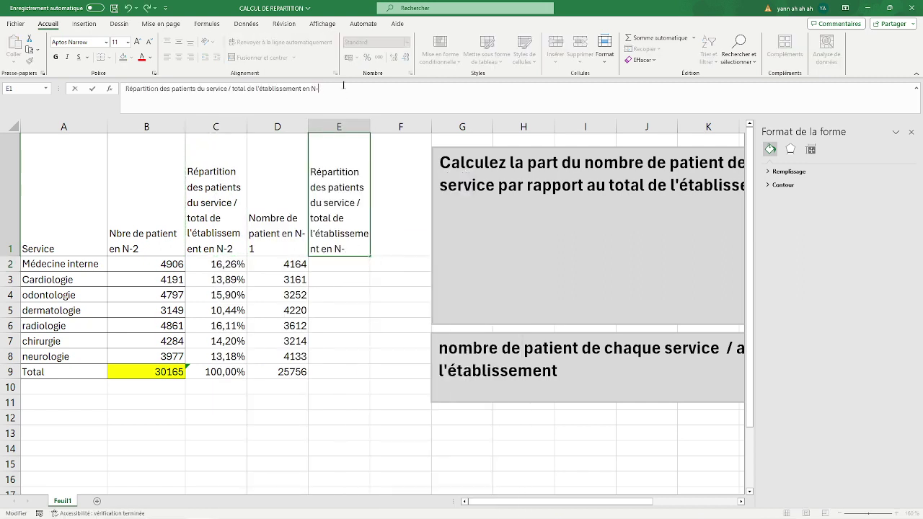
text(1)
click(336, 293)
Fill the N-1 total cell D9 with yellow.
click(338, 262)
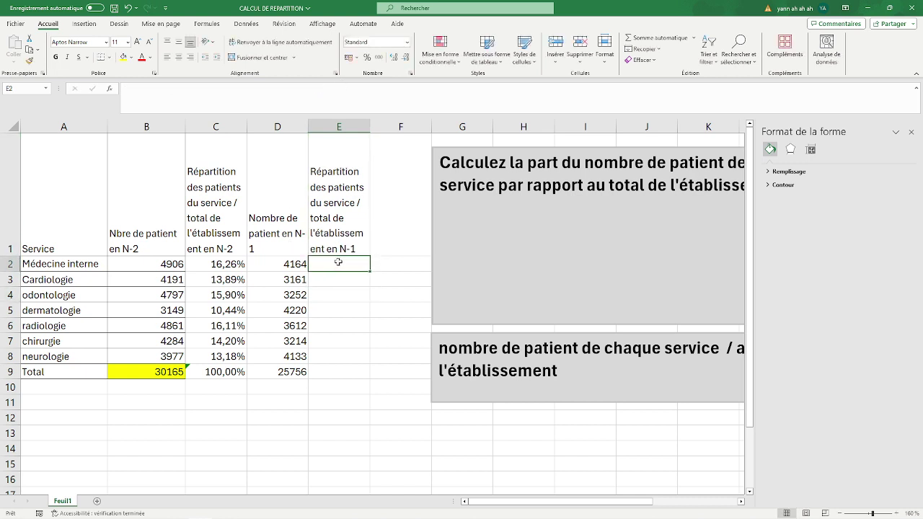
click(334, 205)
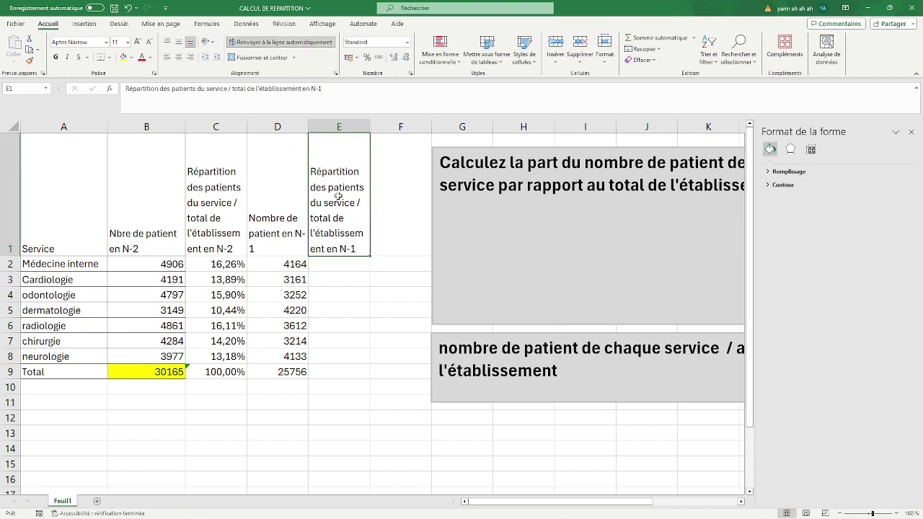
drag(167, 88, 226, 90)
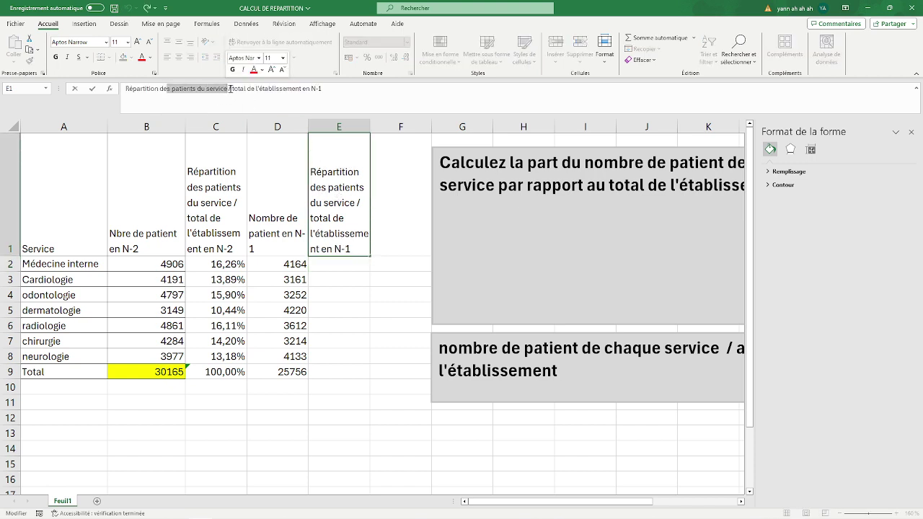
click(277, 368)
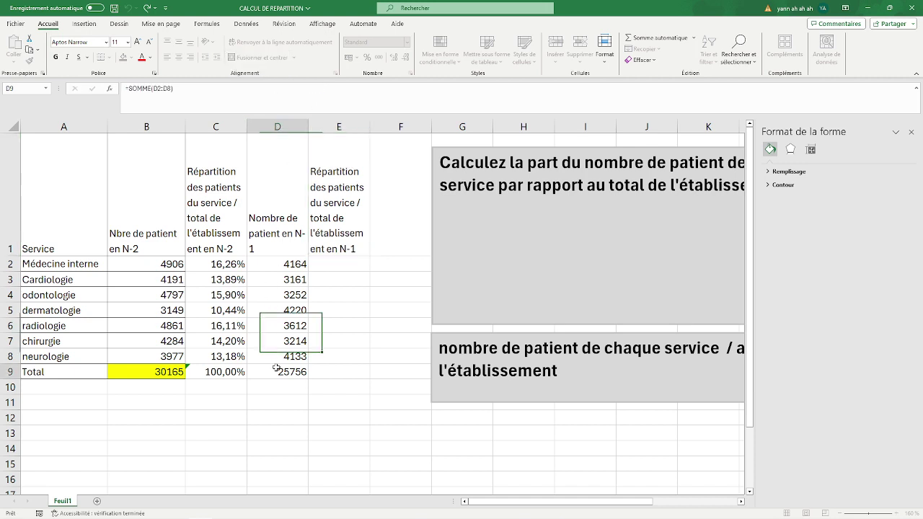
click(122, 57)
Enter =D2/$D$9 in E2 and fill the formula down to E8.
click(332, 263)
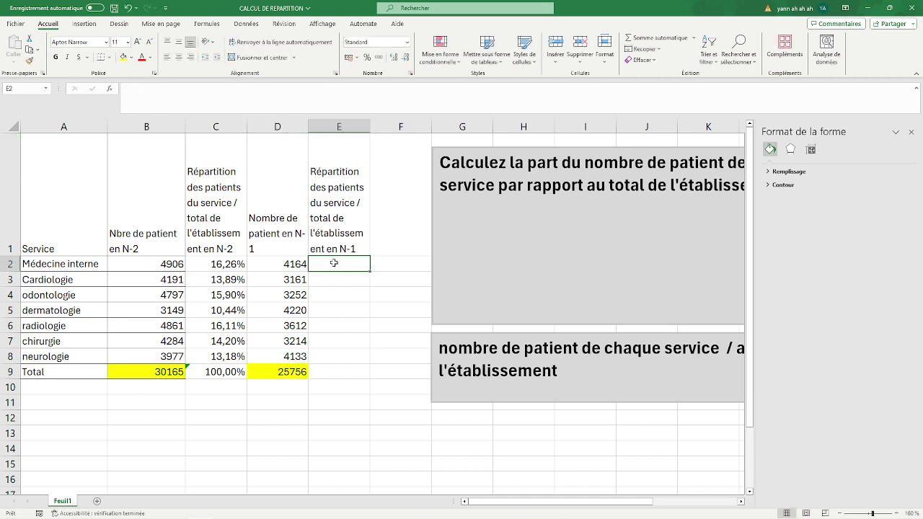
text(=)
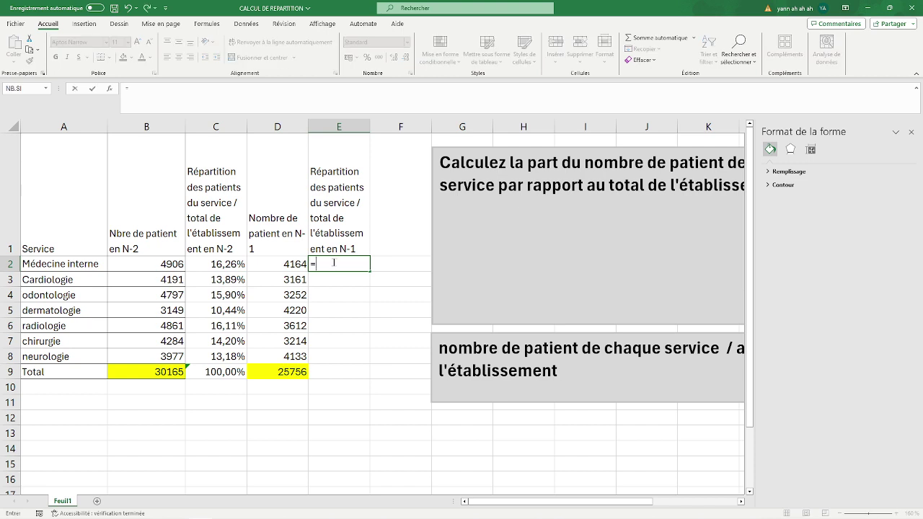
click(294, 264)
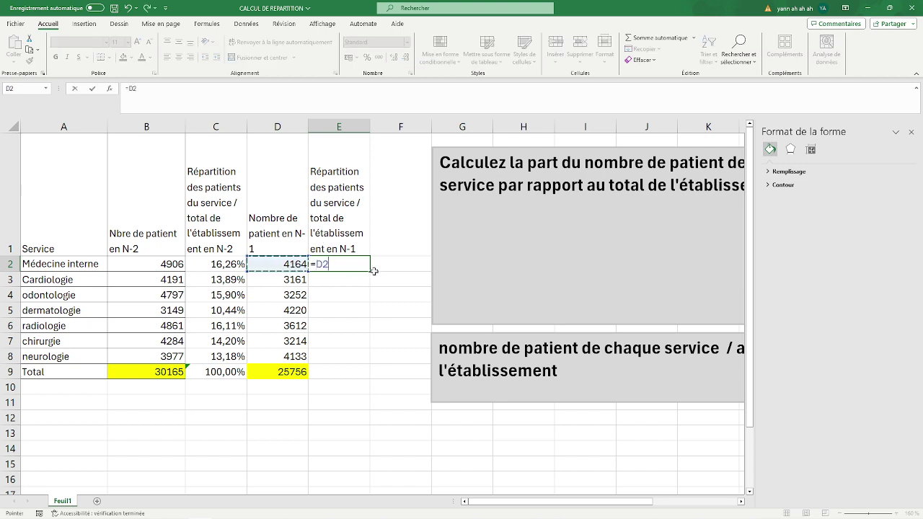
text(/)
click(286, 372)
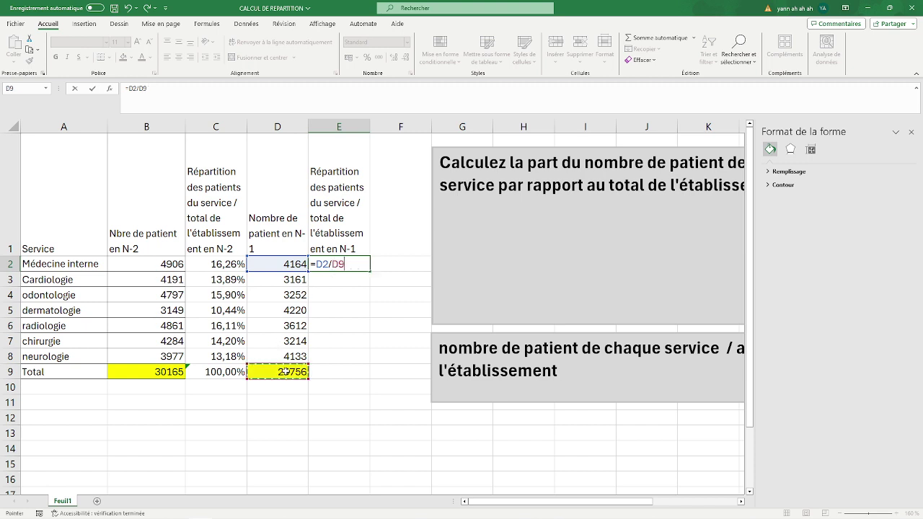
key(F4)
key(Return)
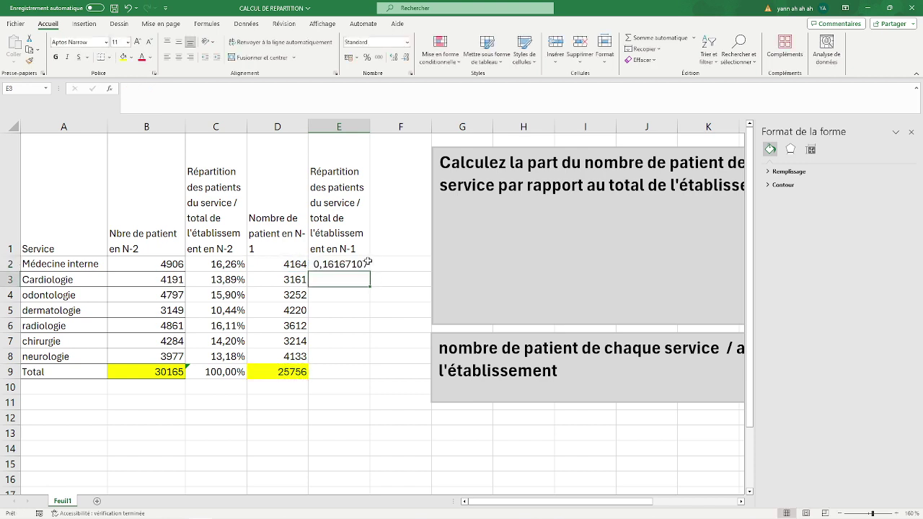
click(366, 266)
double_click(370, 271)
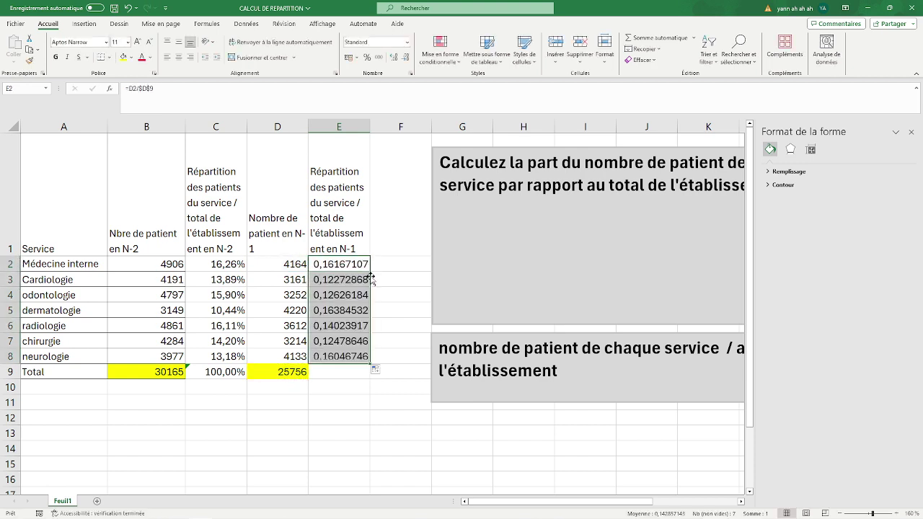
Format the N-1 shares in E2:E8 as percentages with two decimals.
click(367, 58)
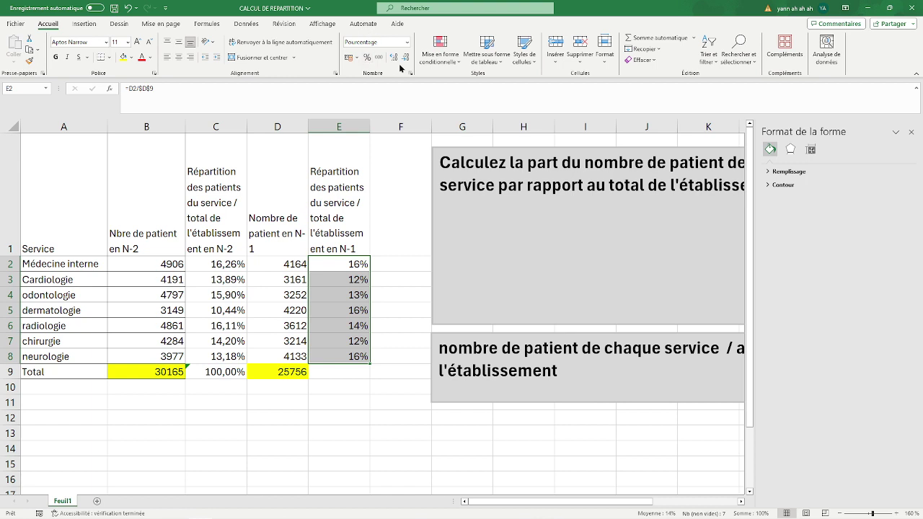
click(395, 58)
click(395, 58)
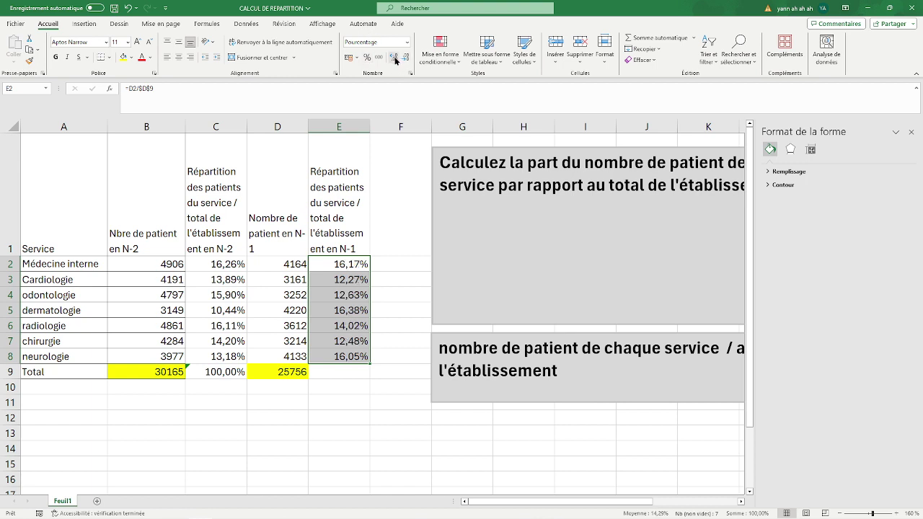
Extend the share formula from E8 down to the total row in E9.
click(354, 357)
drag(368, 364, 369, 379)
click(357, 399)
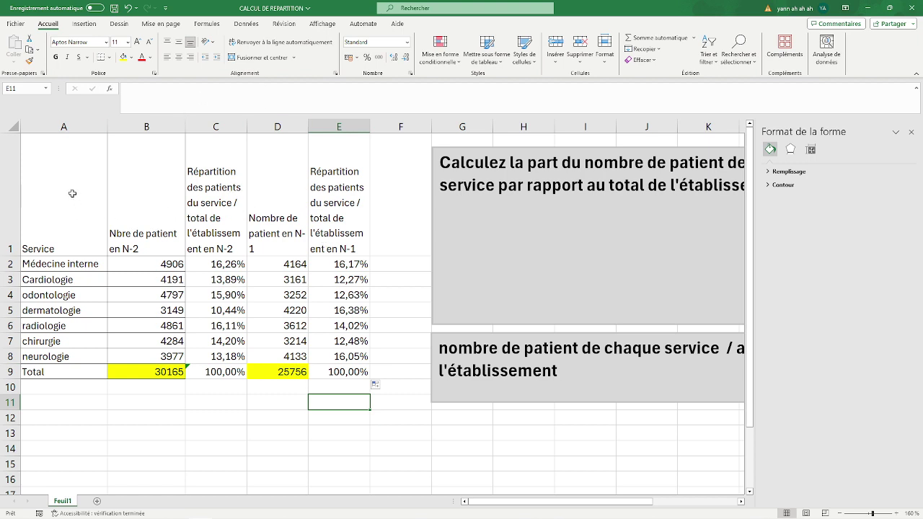
drag(72, 193, 339, 371)
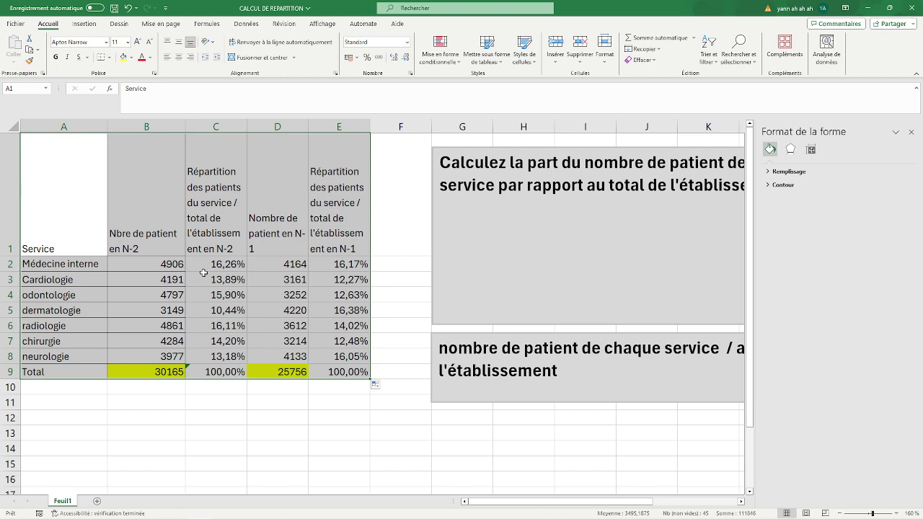
click(223, 447)
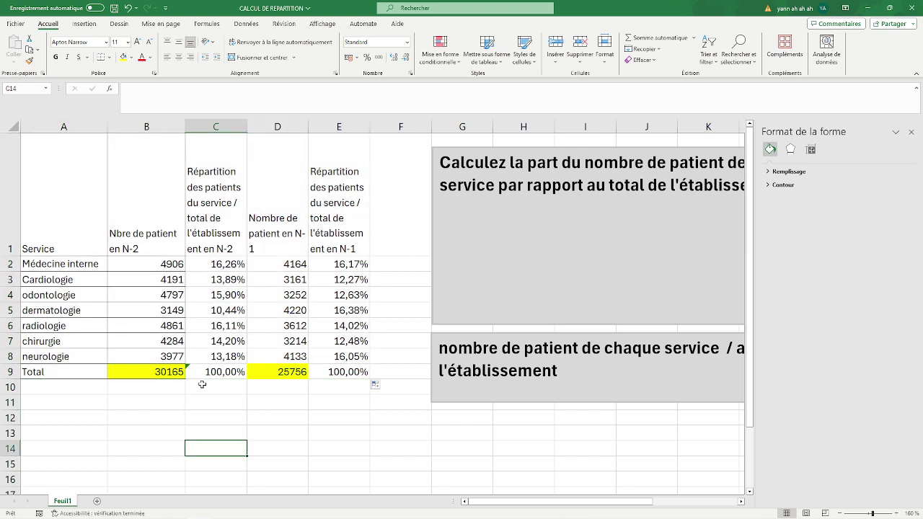
drag(72, 196, 339, 371)
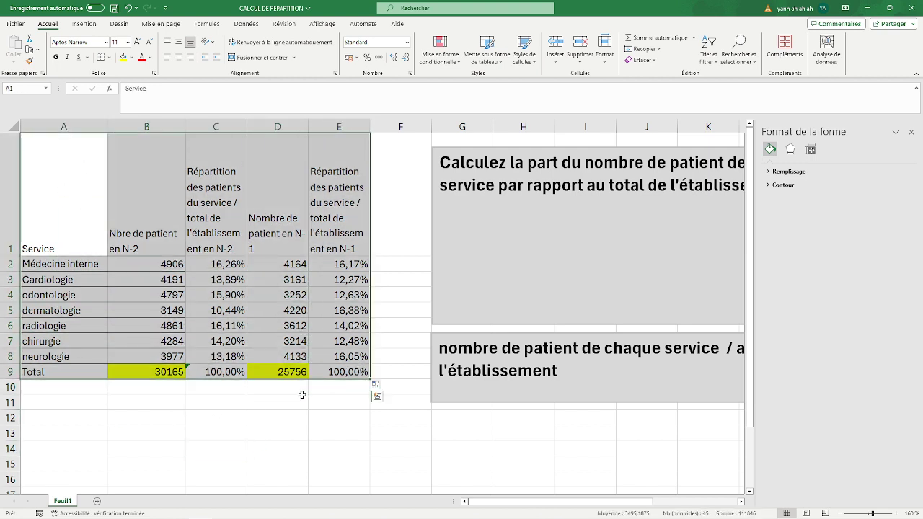
click(302, 398)
click(230, 295)
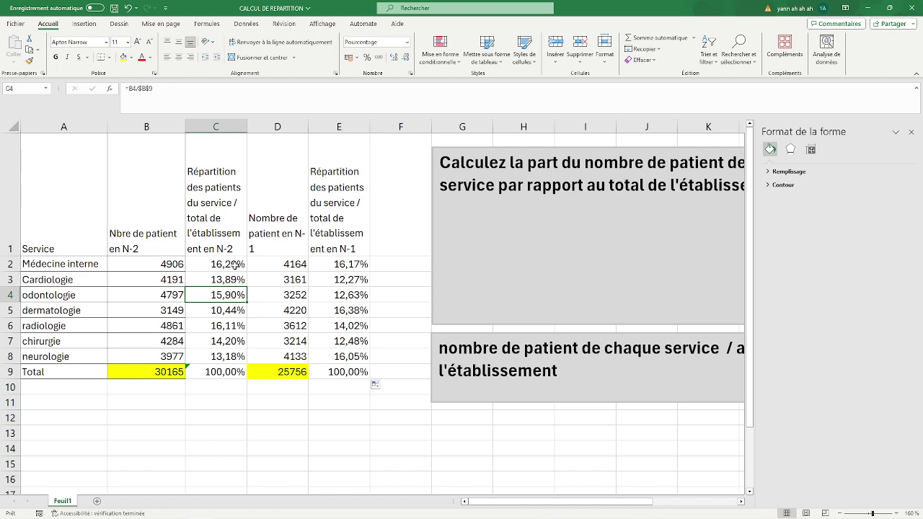
Insert a 2D 100% stacked column chart (Histogramme empilé 100 %) from the whole table A1:E9.
key(ctrl+a)
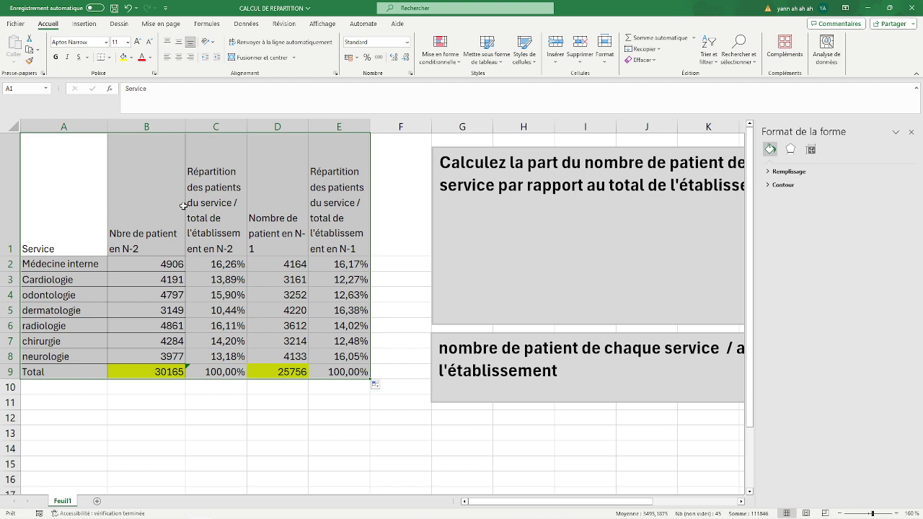
click(85, 25)
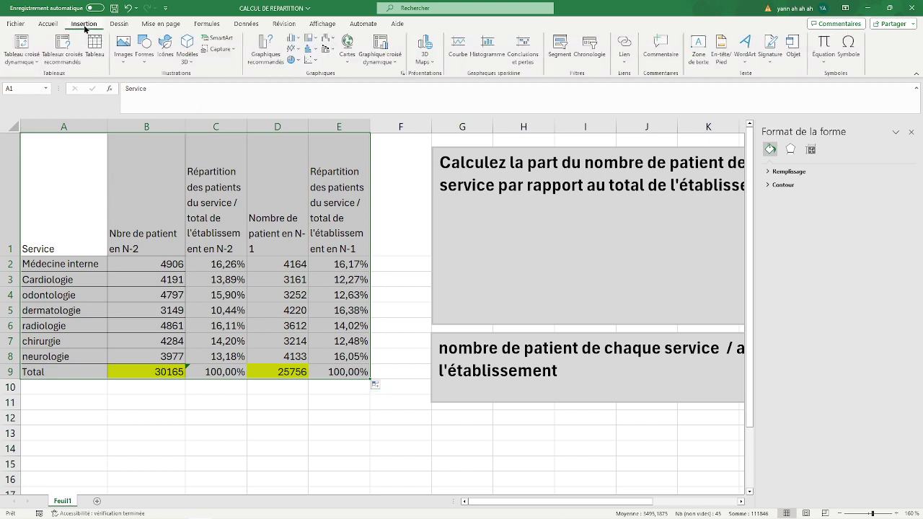
click(300, 41)
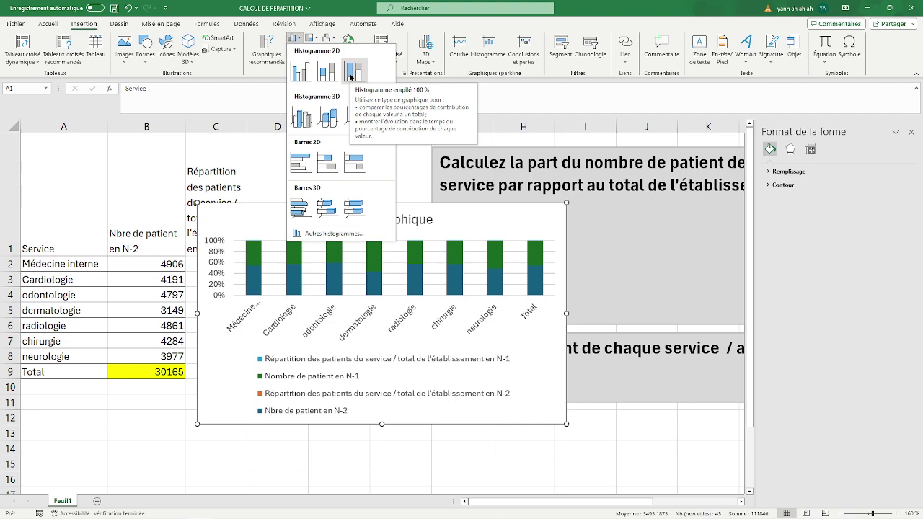
click(351, 75)
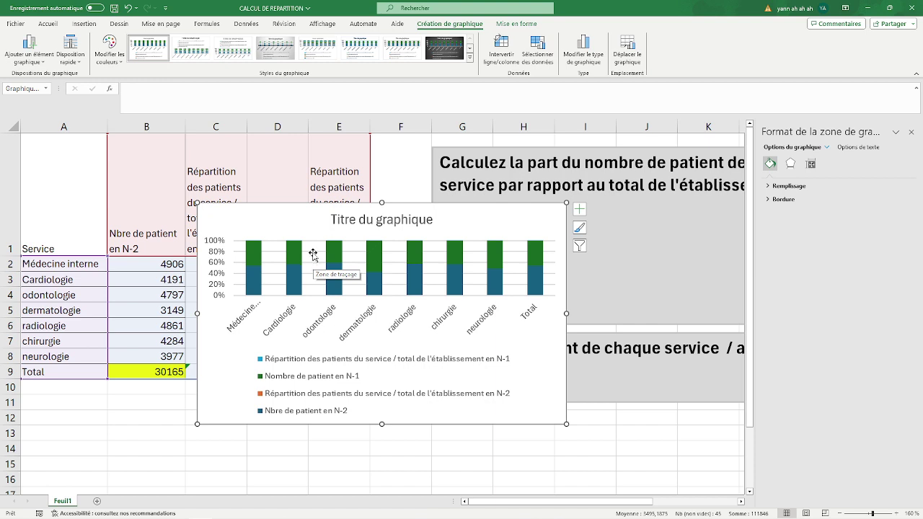
Switch the chart's rows and columns so that the services become the data series.
click(135, 443)
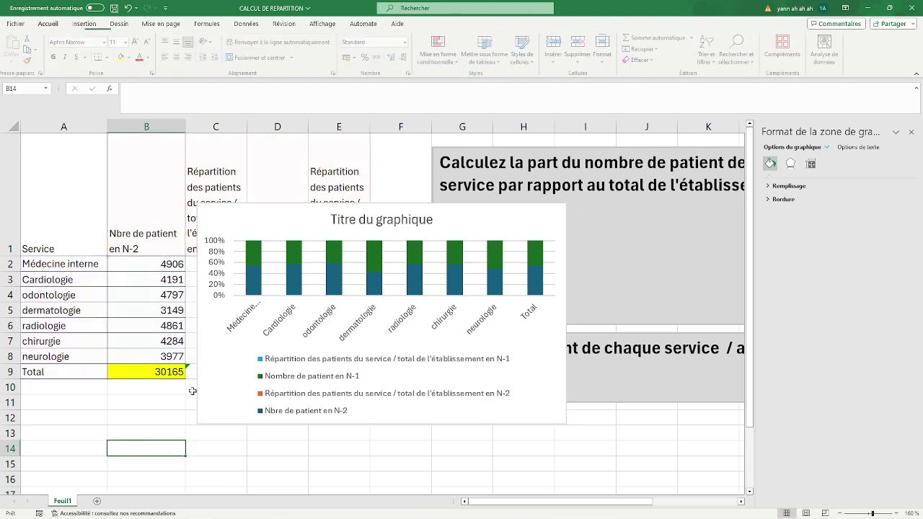
click(294, 212)
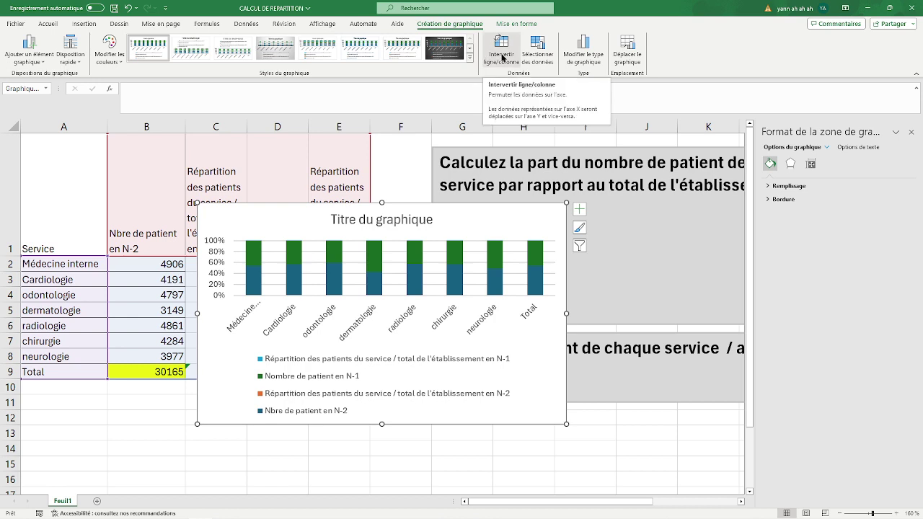
click(502, 58)
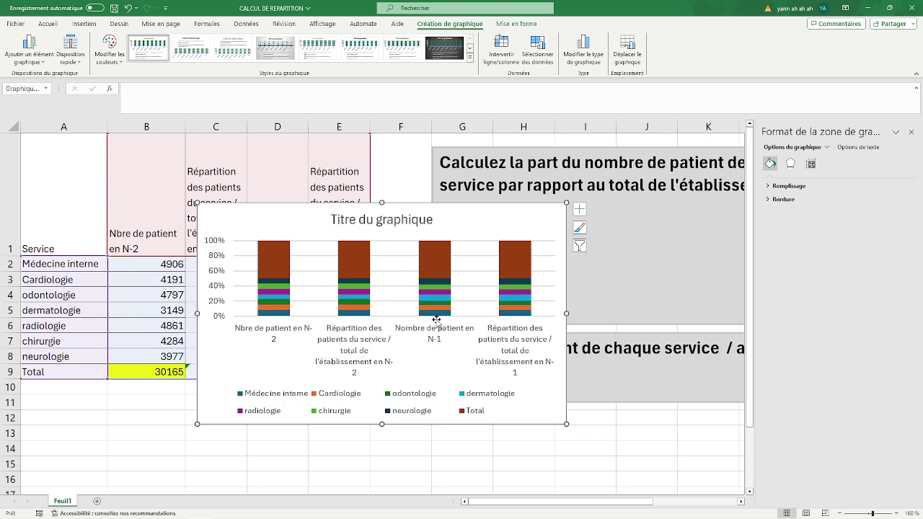
Filter both "Répartition des patients" categories out of the chart, keeping only the N-2 and N-1 patient counts.
click(579, 248)
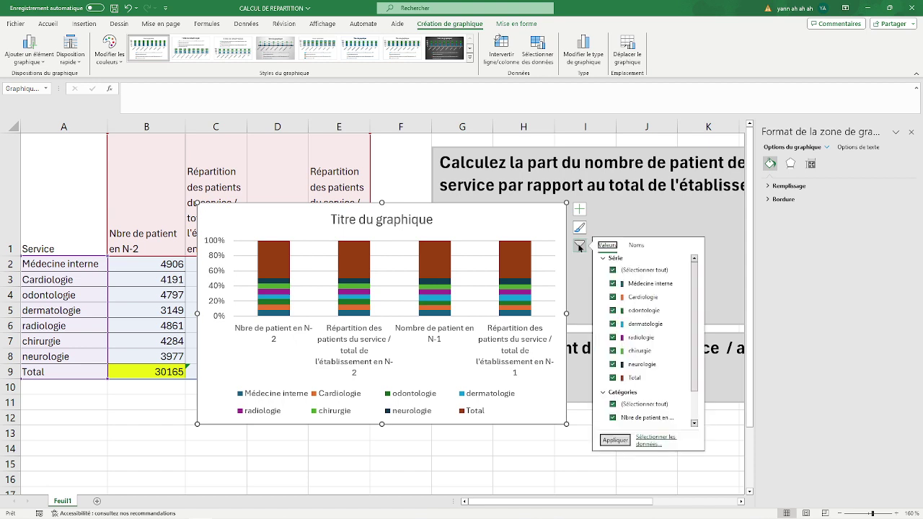
scroll(644, 361, down, 1)
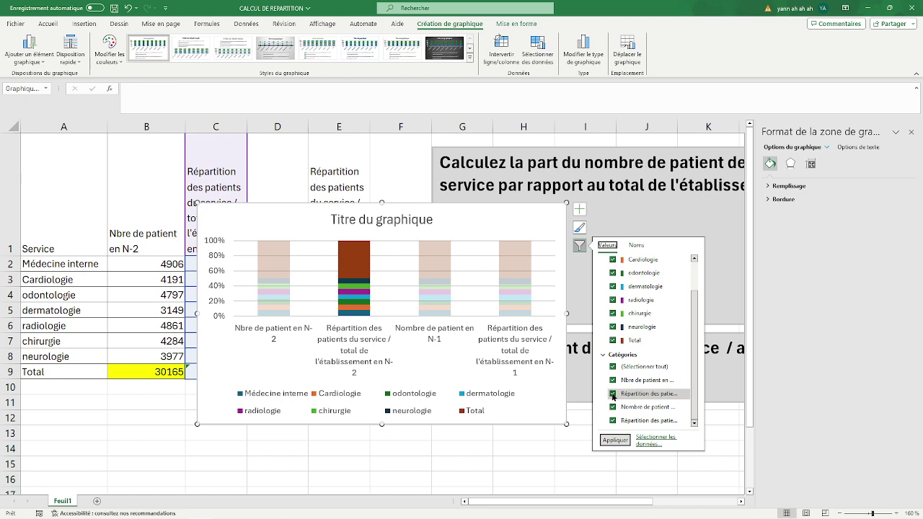
click(612, 395)
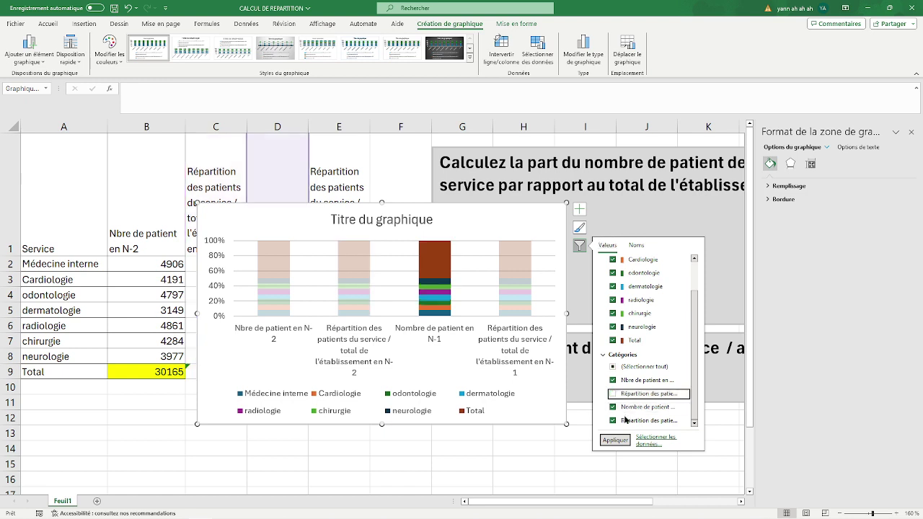
click(612, 421)
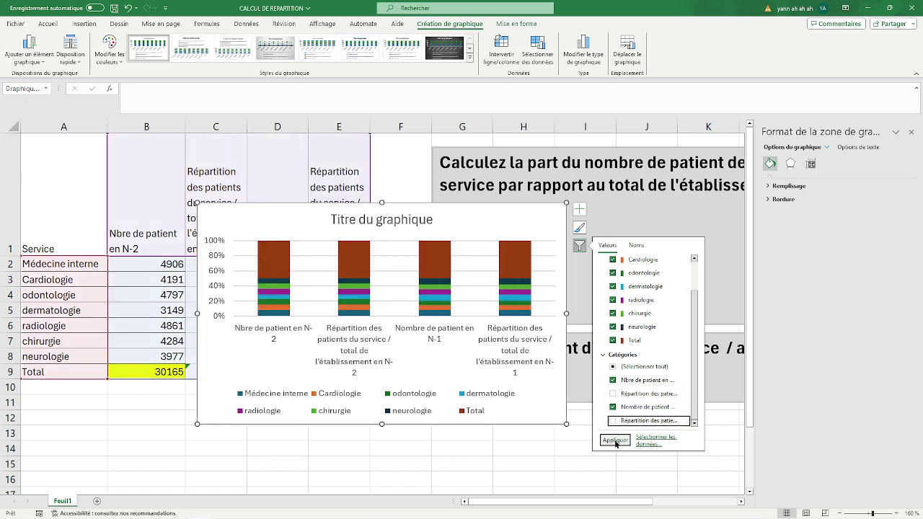
click(615, 440)
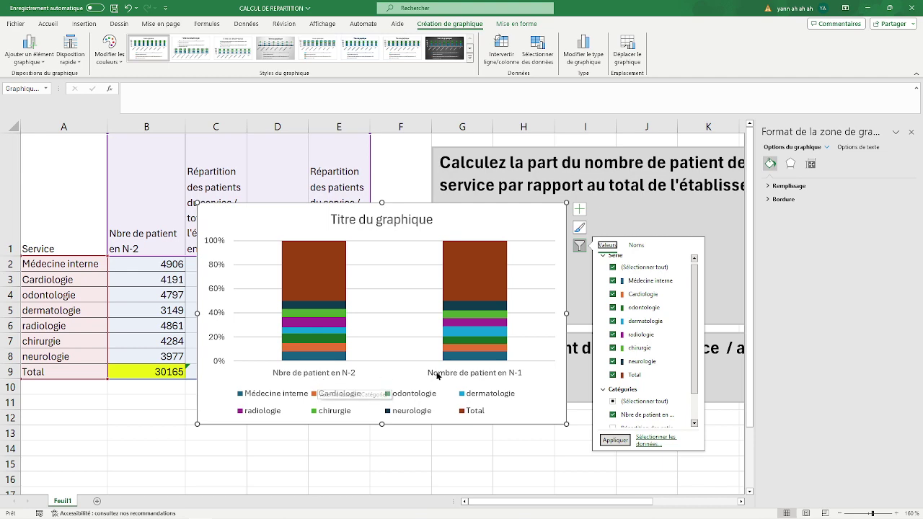
click(580, 465)
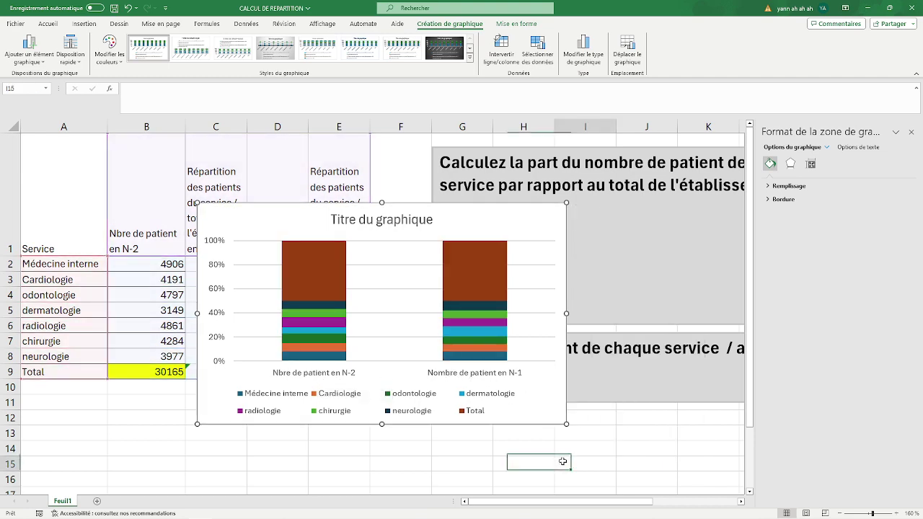
Enlarge the stacked column chart, extending it down to about row 16.
click(545, 411)
drag(565, 423, 646, 478)
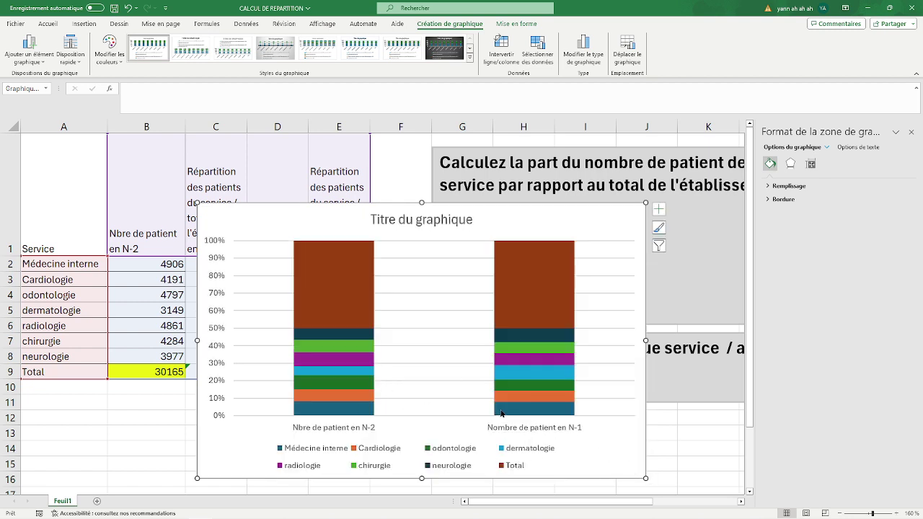
mouse_move(509, 409)
mouse_move(514, 266)
Try data labels on the chart, and a data table in their place.
click(658, 209)
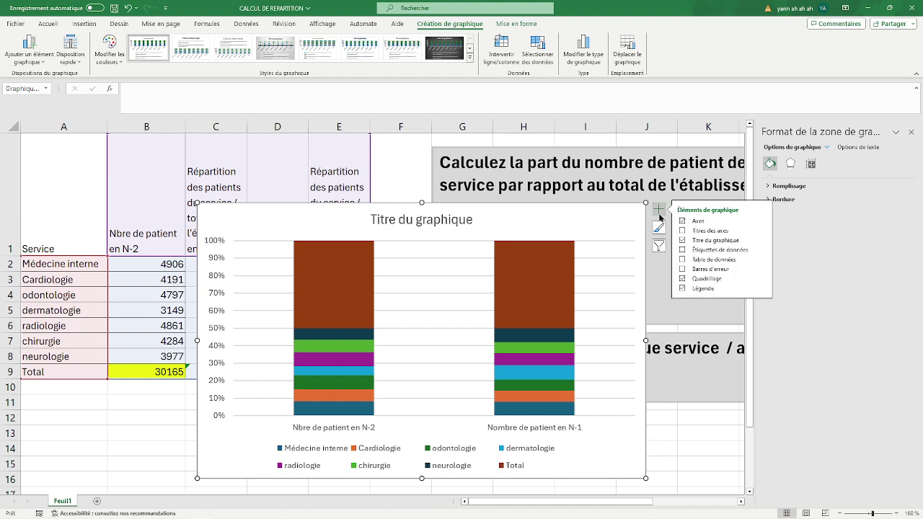
click(682, 251)
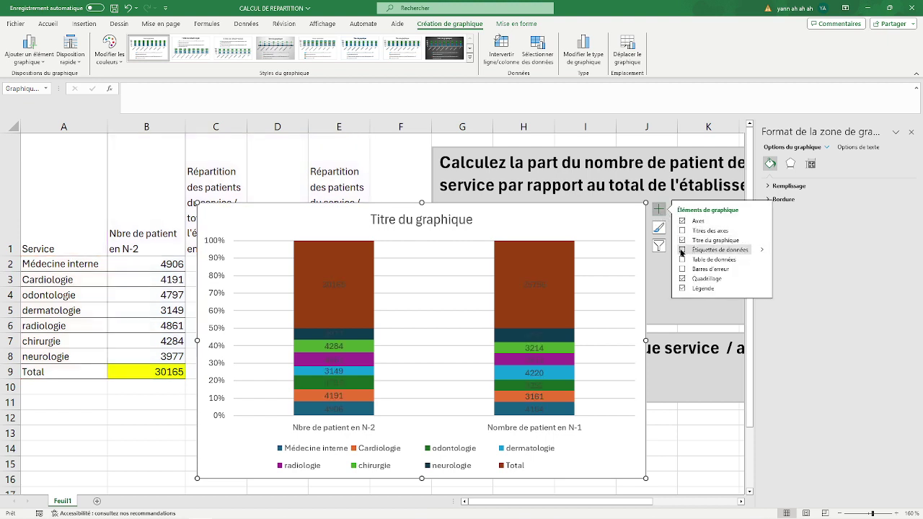
click(682, 250)
click(682, 259)
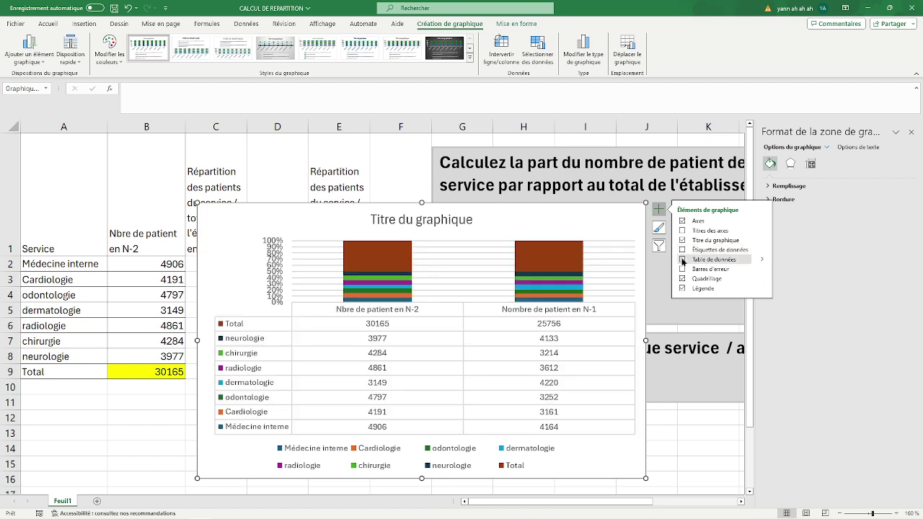
click(682, 260)
Filter the Total series out of the chart so that only the seven services are stacked.
click(660, 247)
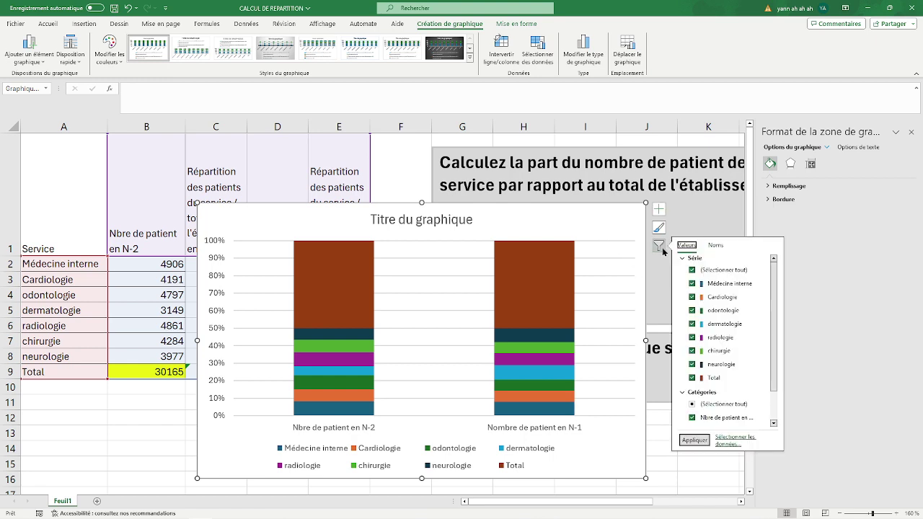
click(692, 378)
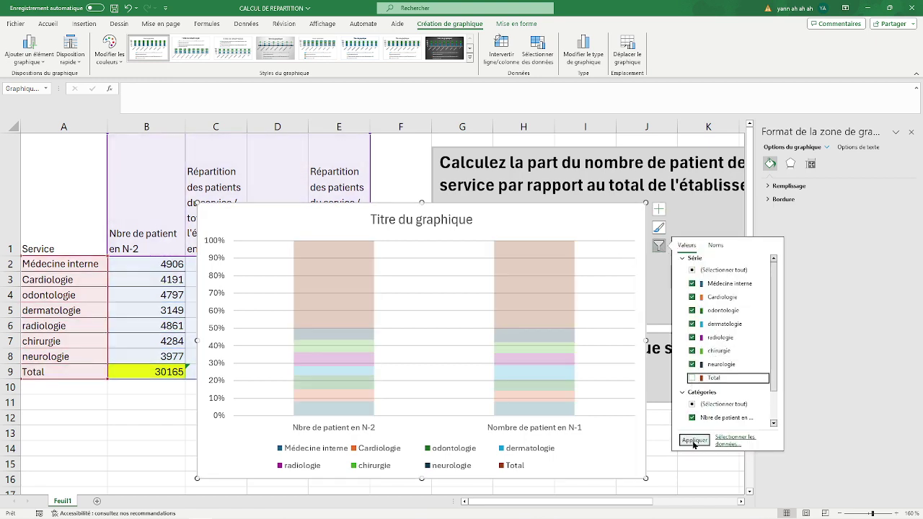
click(693, 440)
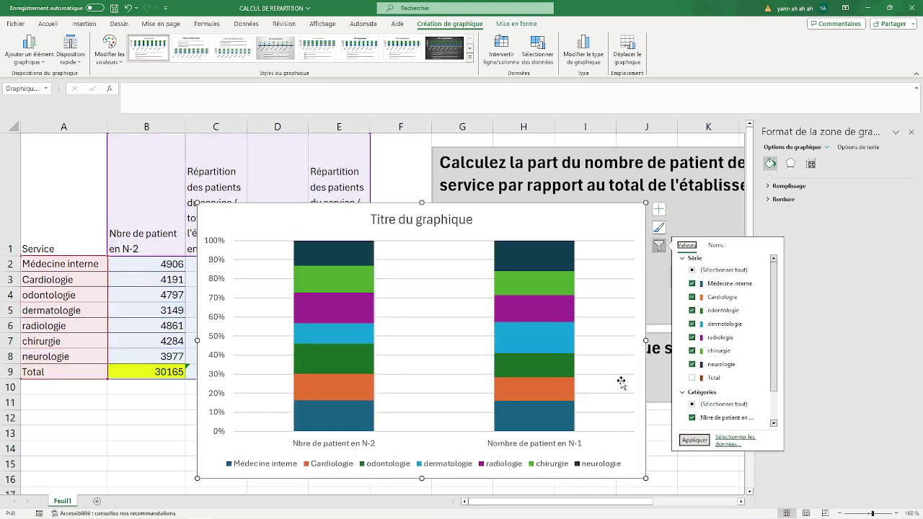
Add data labels (Étiquettes de données) to the stacked columns, trying the data table as an alternative.
click(658, 209)
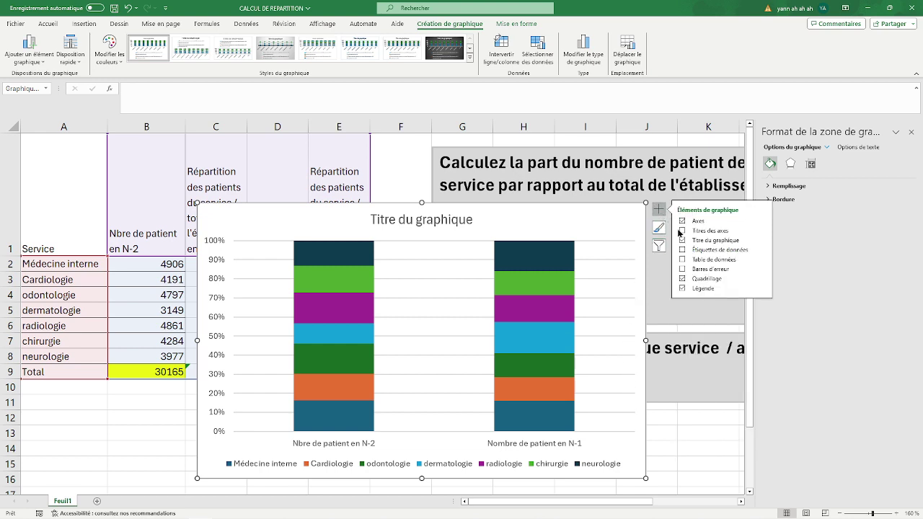
click(684, 250)
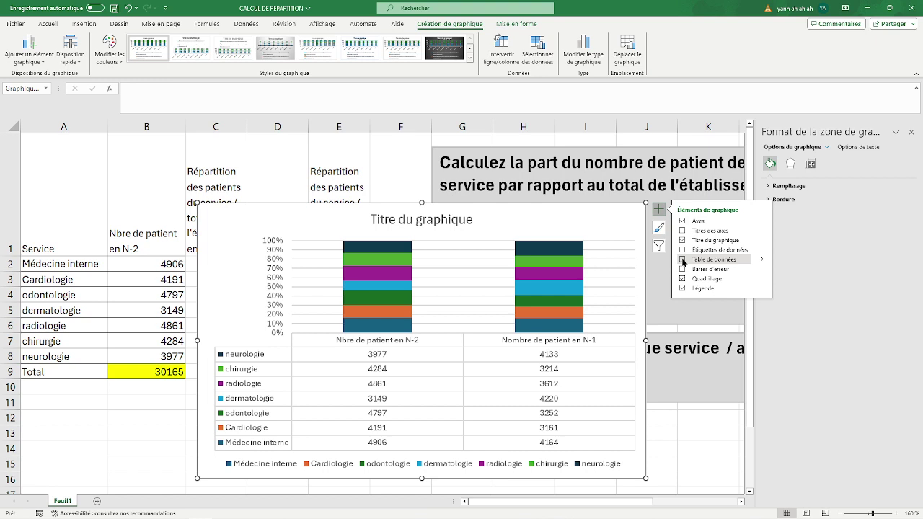
click(682, 258)
click(682, 250)
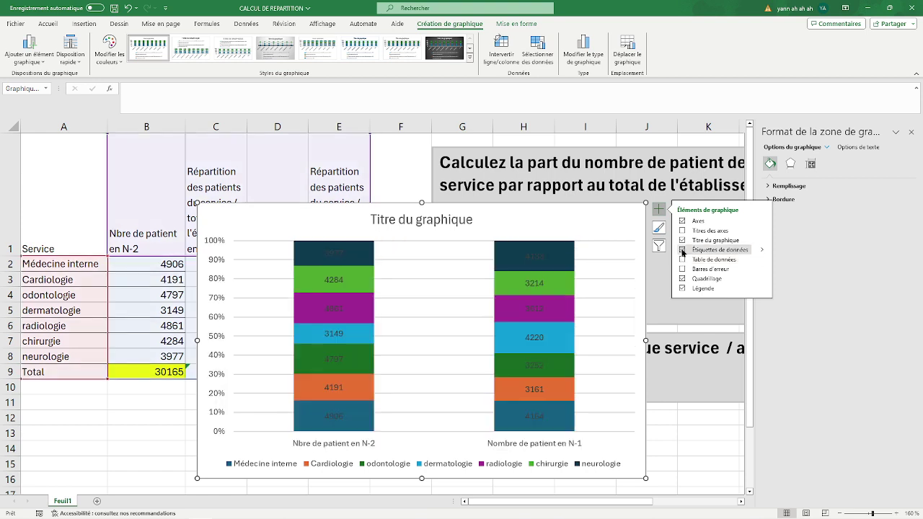
Move the neurologie data labels for N-1 and N-2 out of their segments, to the right of each column.
click(531, 256)
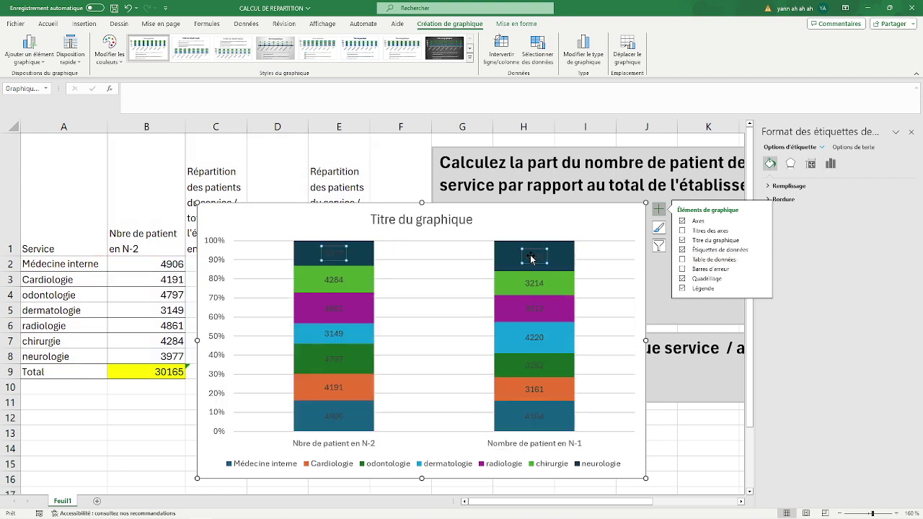
click(532, 257)
drag(531, 256, 593, 251)
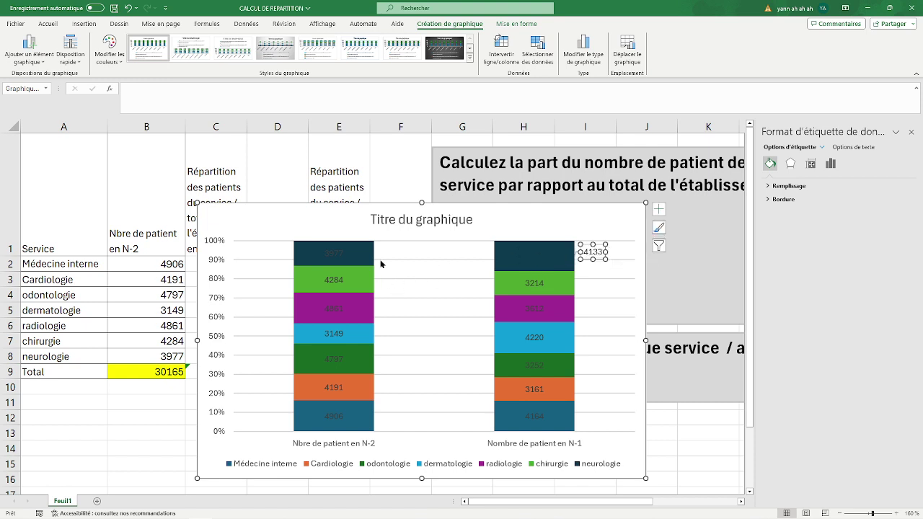
drag(342, 254, 408, 251)
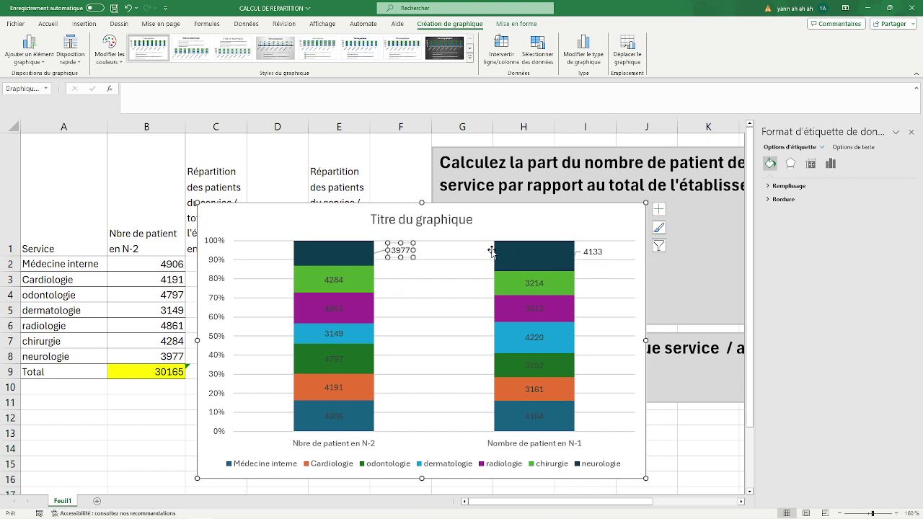
Add a data table (Table de données) below the chart's columns.
click(658, 209)
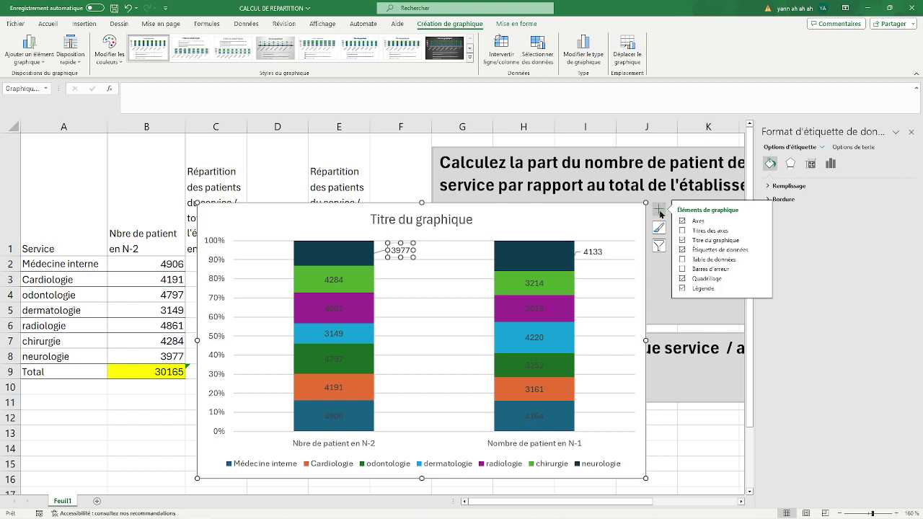
click(682, 260)
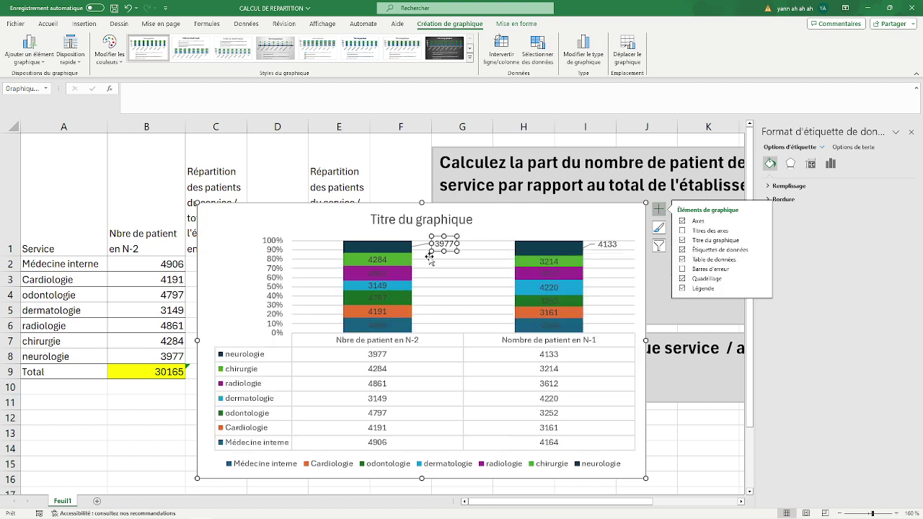
Remove the data labels of all seven services from the stacked columns.
click(684, 252)
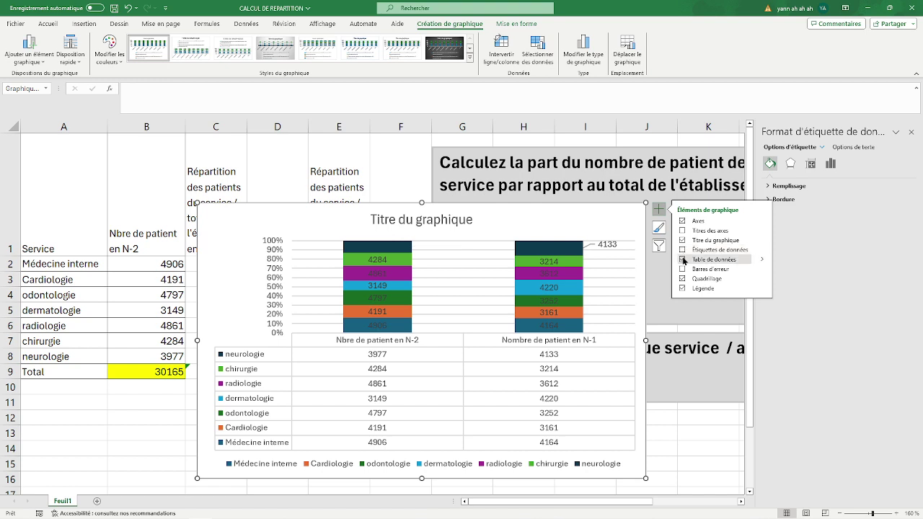
click(679, 420)
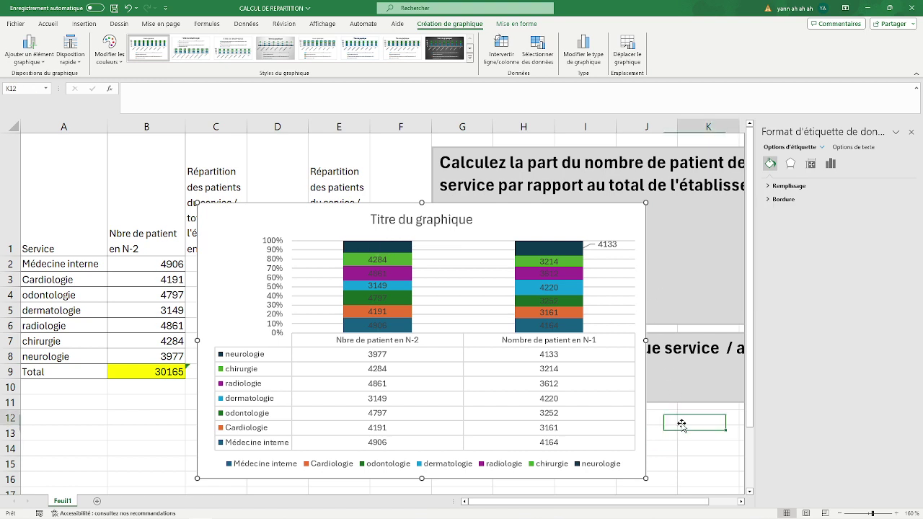
click(377, 259)
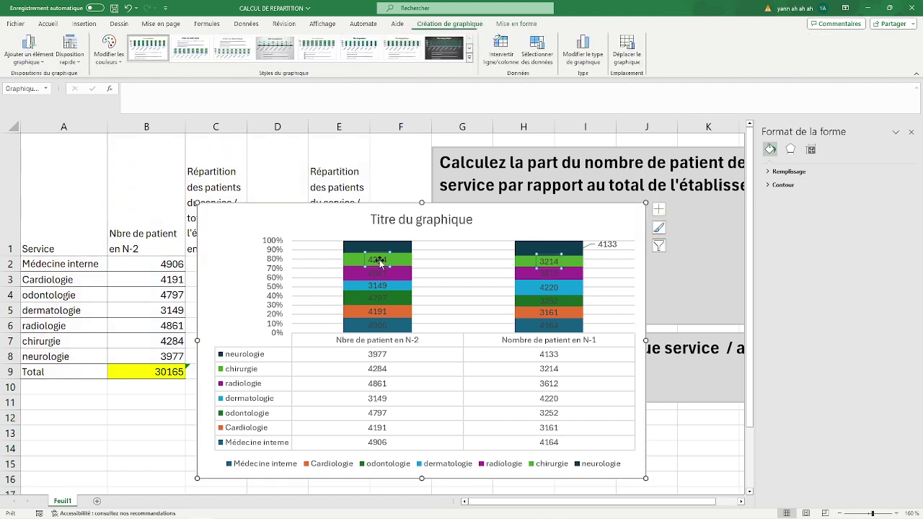
click(658, 208)
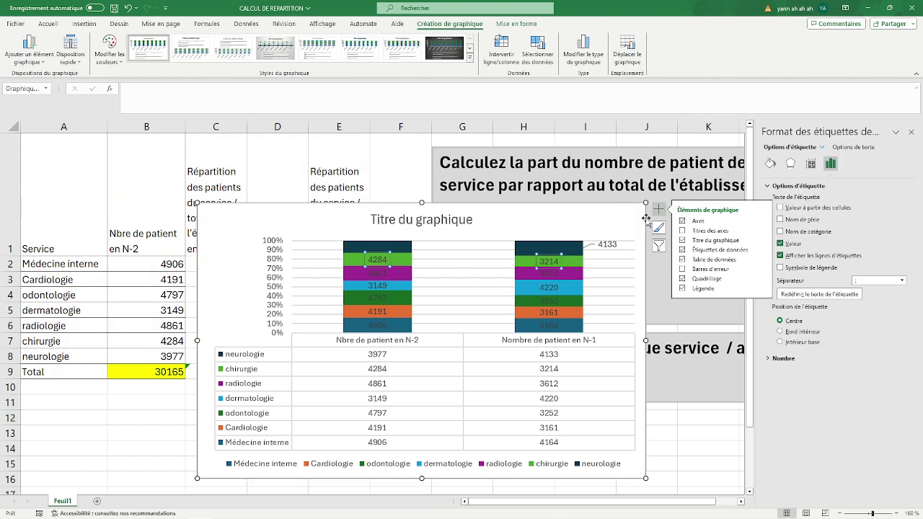
click(550, 287)
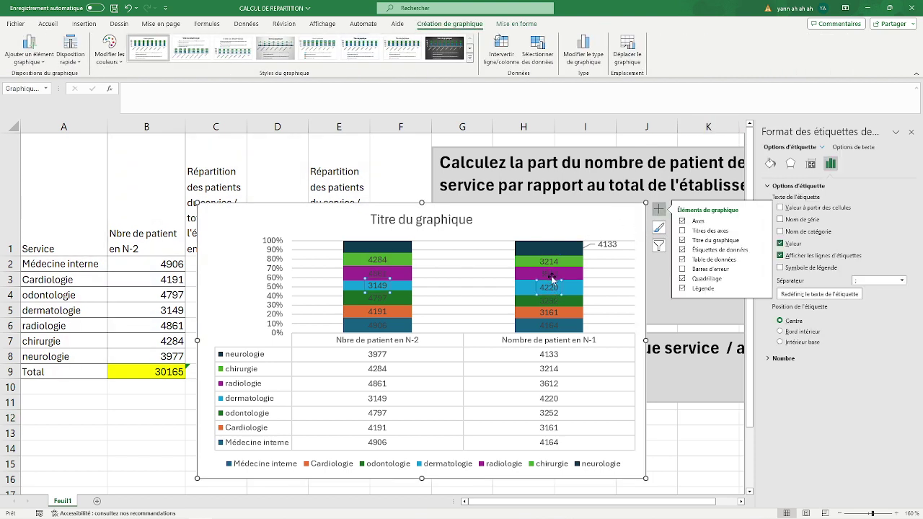
click(551, 261)
key(Delete)
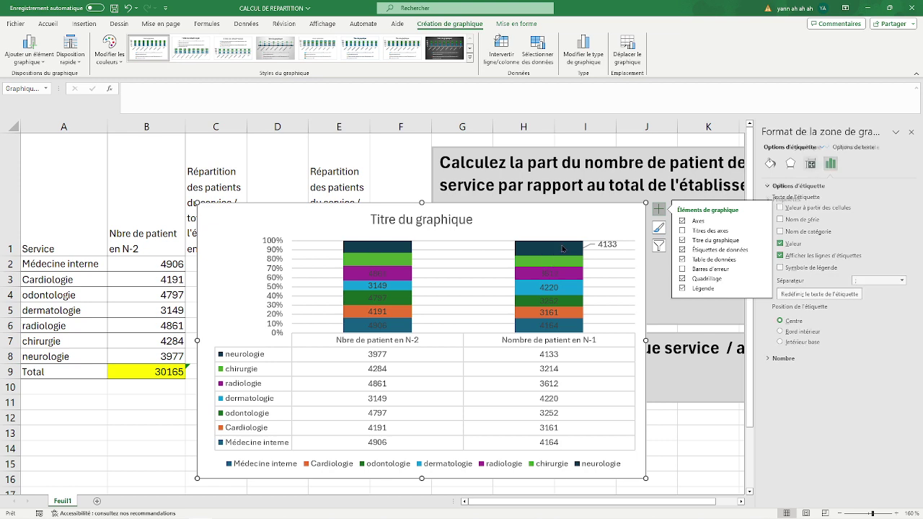
click(605, 246)
key(Delete)
click(376, 273)
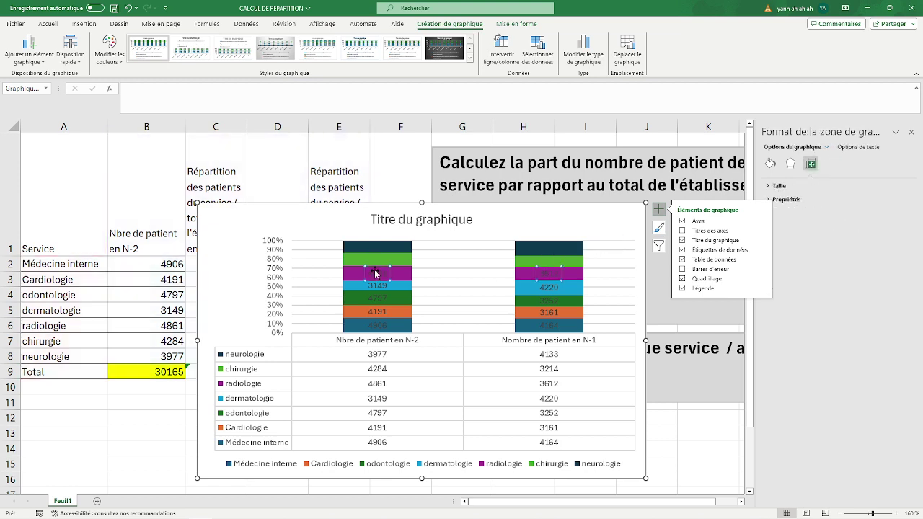
key(Delete)
click(548, 287)
key(Delete)
click(545, 303)
key(Delete)
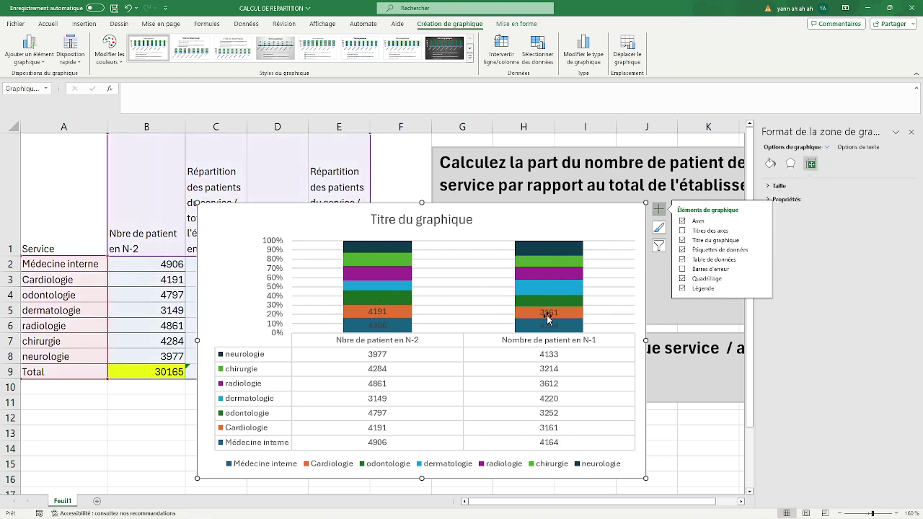
click(548, 313)
key(Delete)
click(548, 326)
key(Delete)
Enlarge the chart further and move it up and left over the source table, with the formatting pane closed.
drag(645, 477, 716, 418)
click(911, 130)
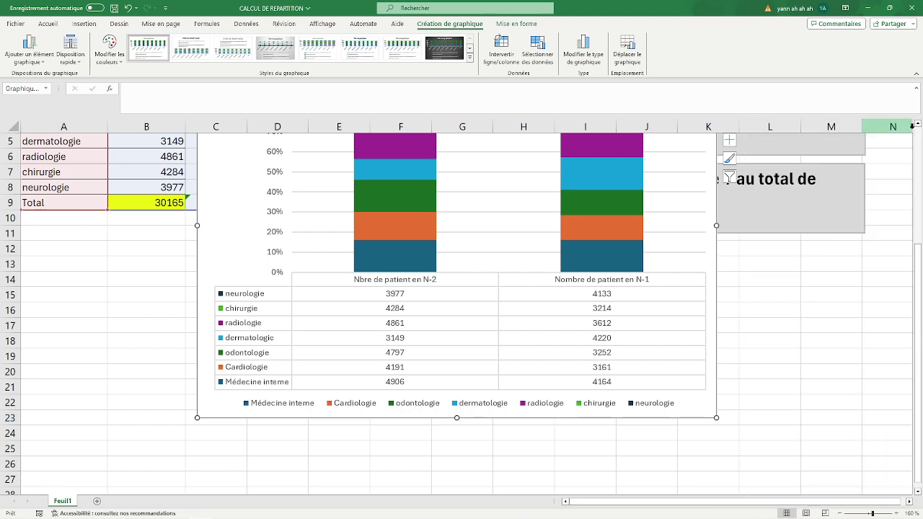
scroll(629, 212, up, 2)
drag(239, 196, 85, 165)
scroll(587, 305, down, 2)
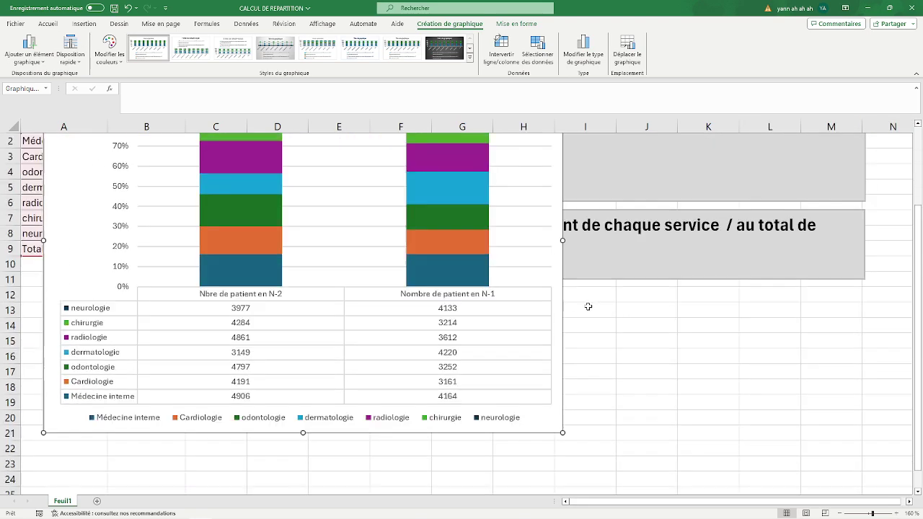
scroll(459, 309, up, 2)
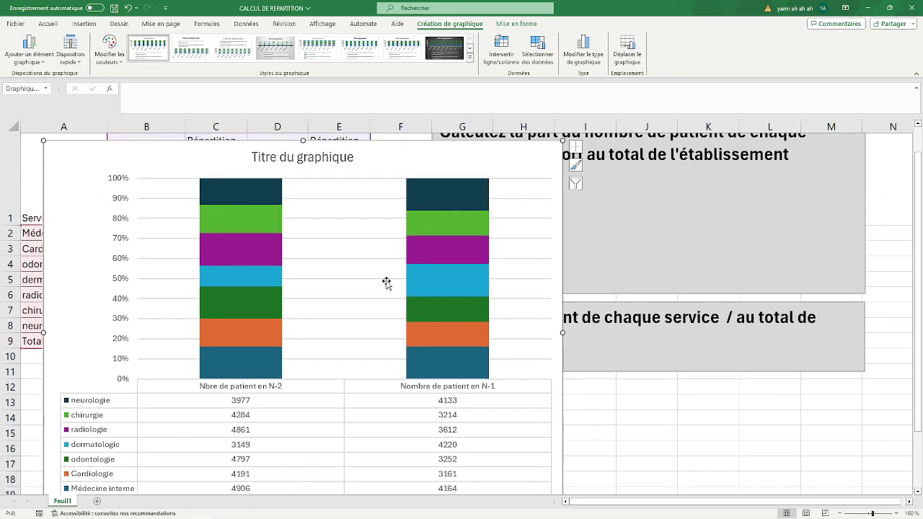
Title the chart "Comparaison de la repartation entre service du total des patients de l'etablissement en N-1 et N-2".
click(342, 158)
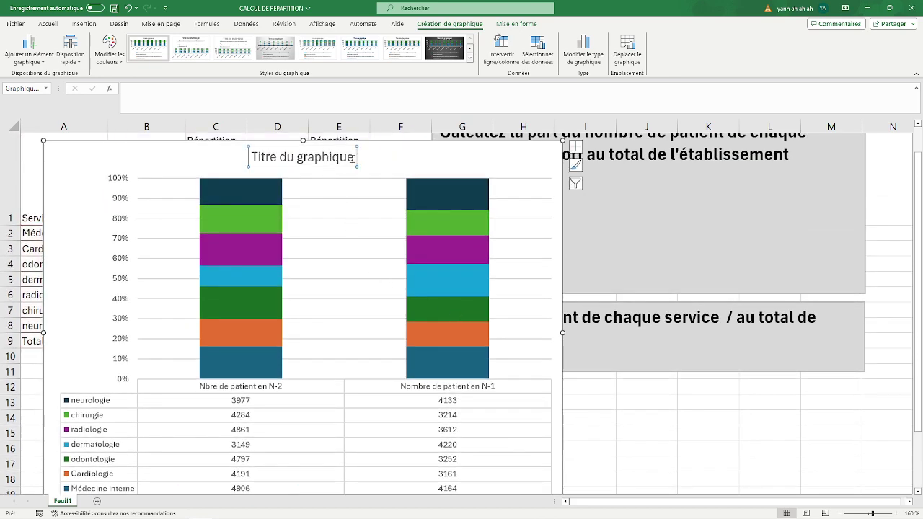
drag(352, 157, 254, 155)
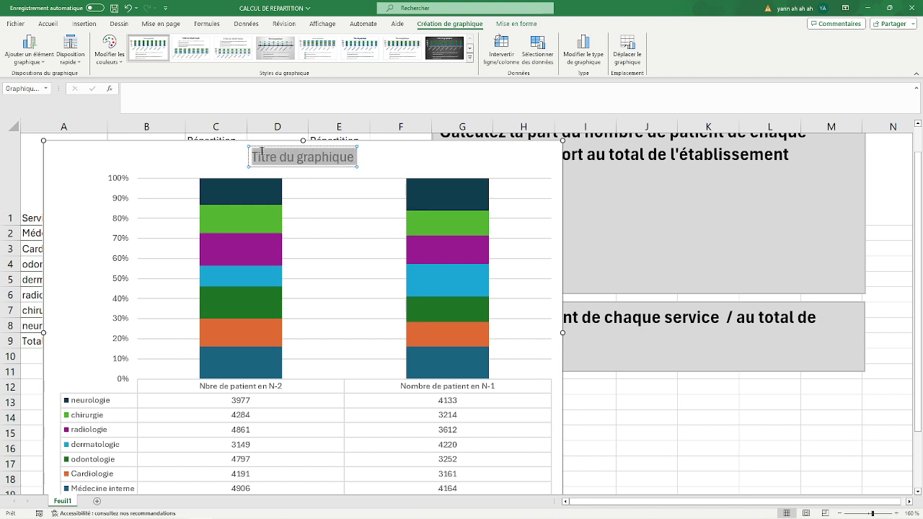
text(Co)
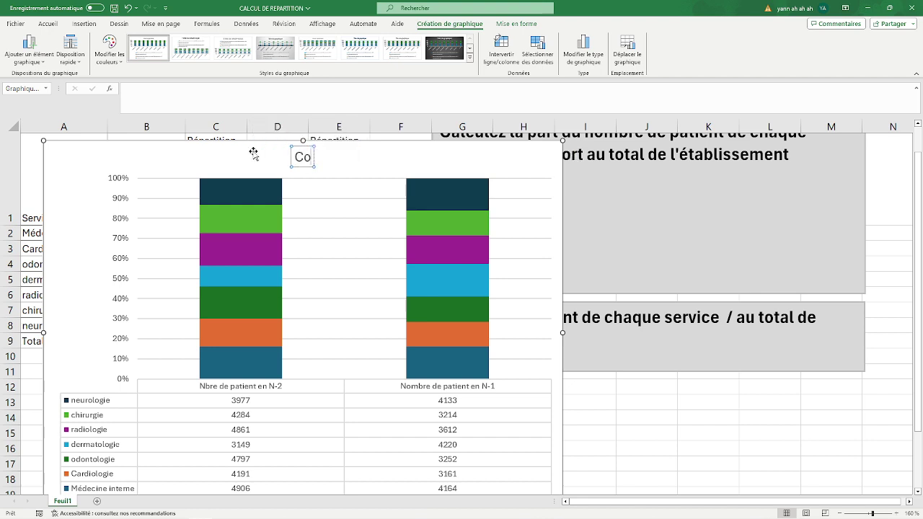
text(mparaio)
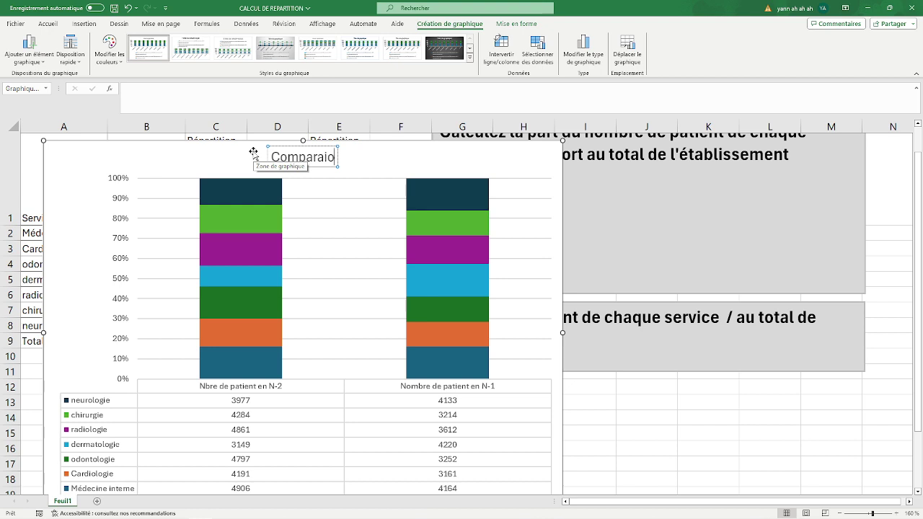
key(BackSpace)
text(son d)
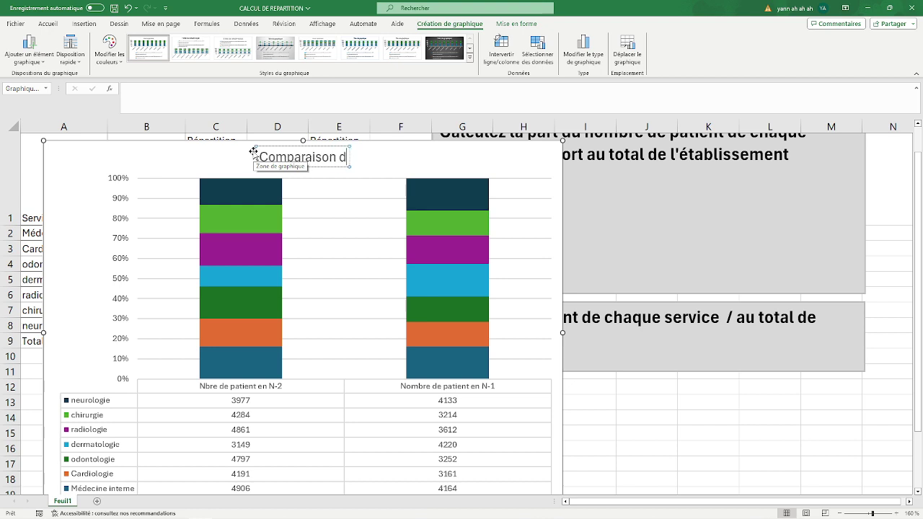
text(e la reparta)
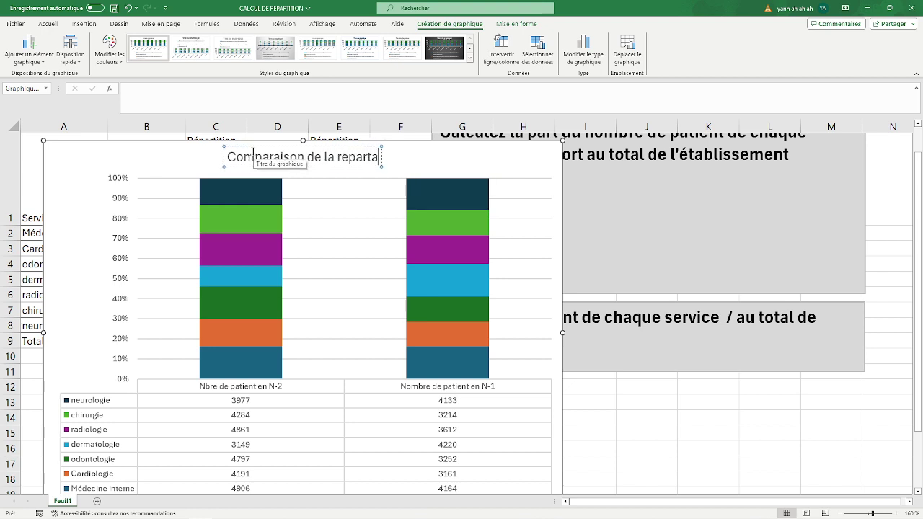
text(tion entre s)
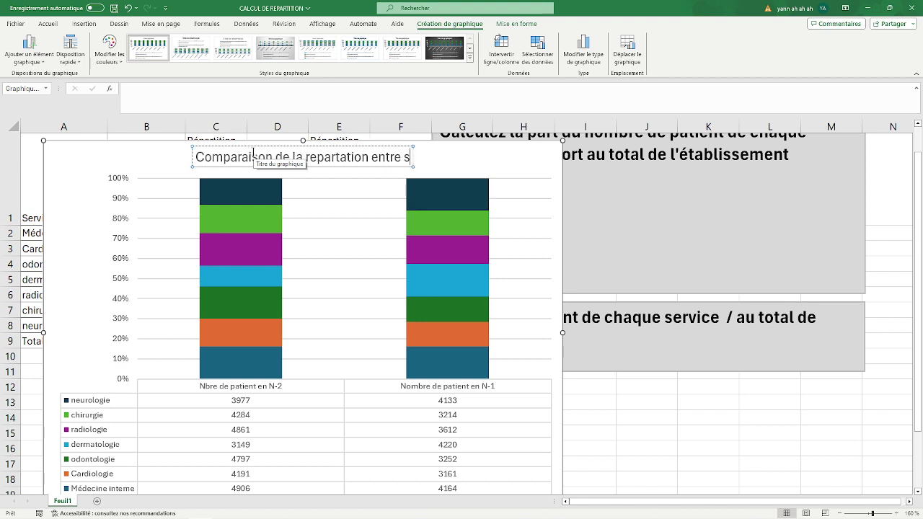
text(ervice du tot)
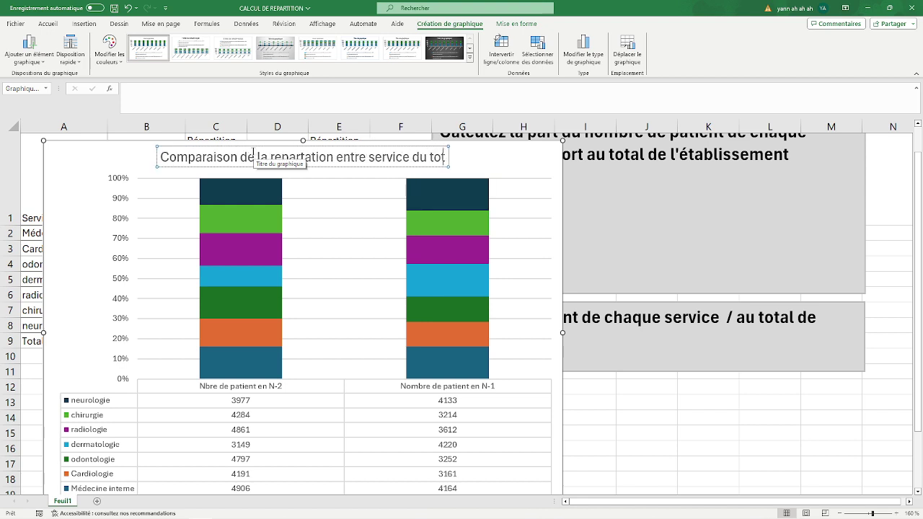
text(al des patie)
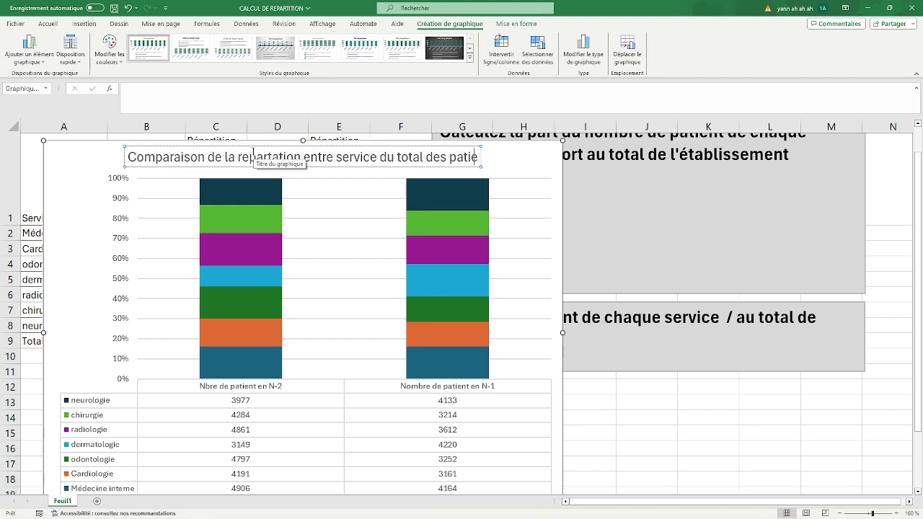
text(nts de l')
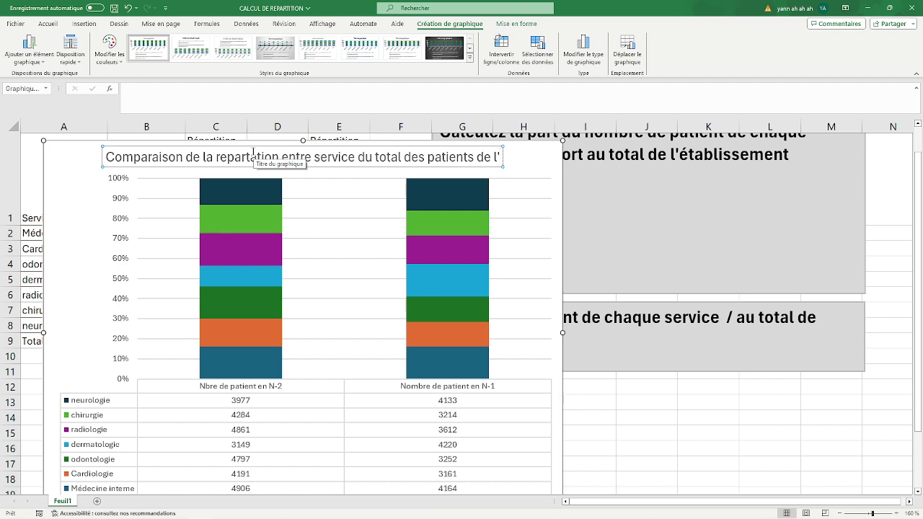
text(établissemen)
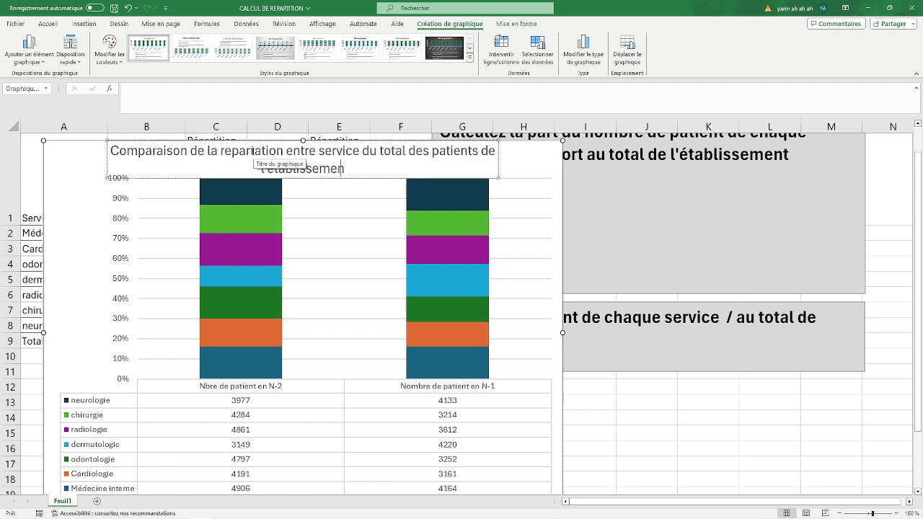
text(t en N-)
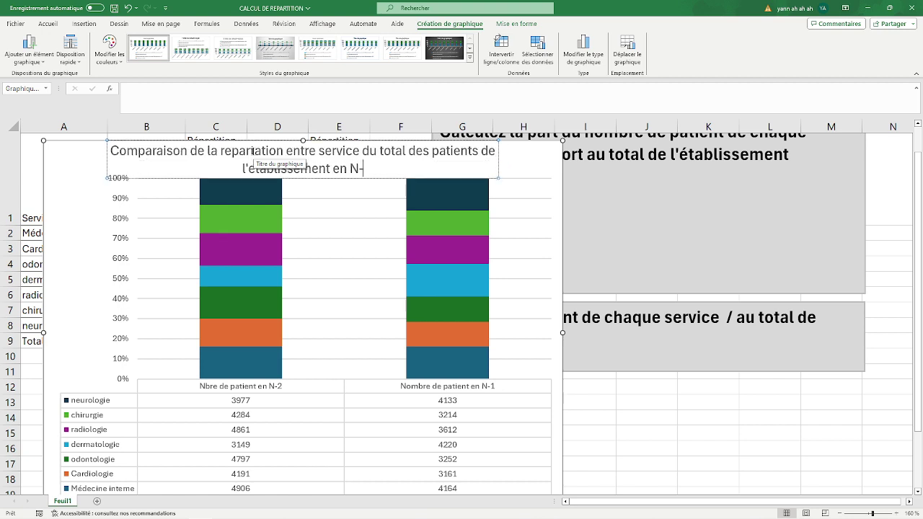
text(1 et N-2)
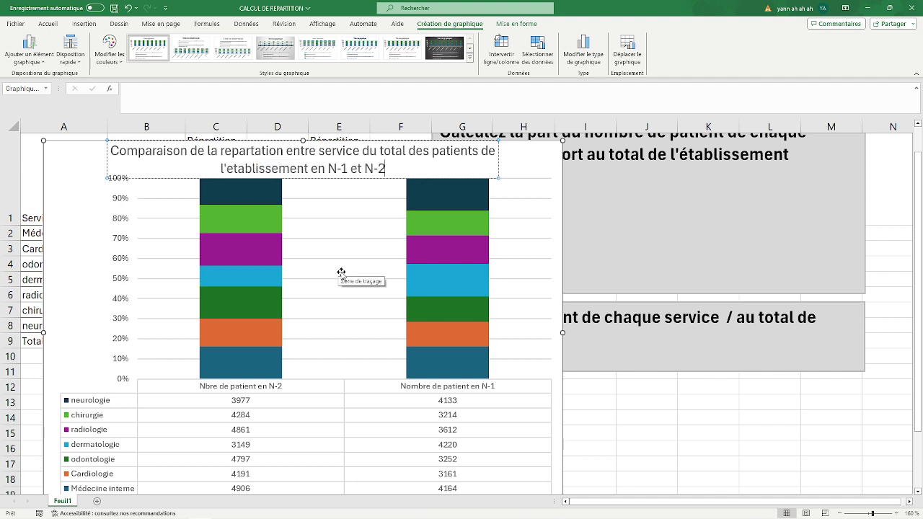
click(647, 417)
scroll(549, 354, up, 1)
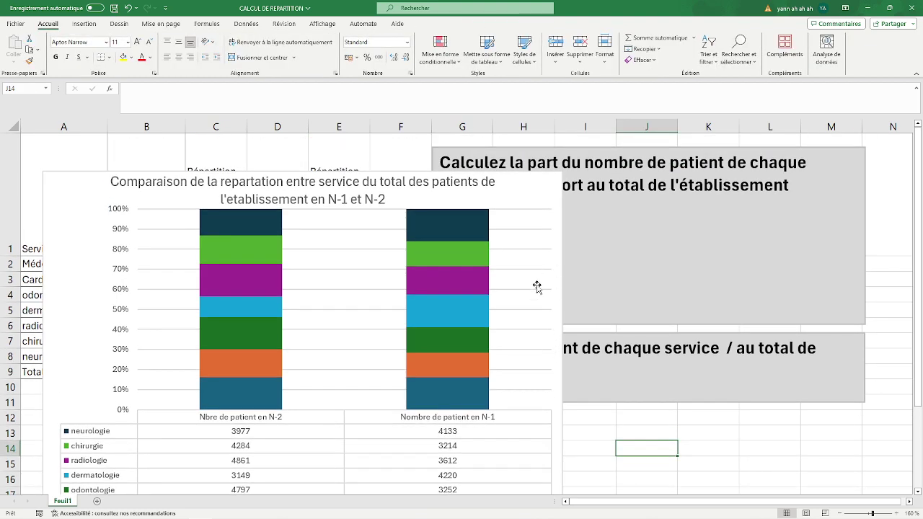
click(539, 286)
scroll(538, 286, down, 3)
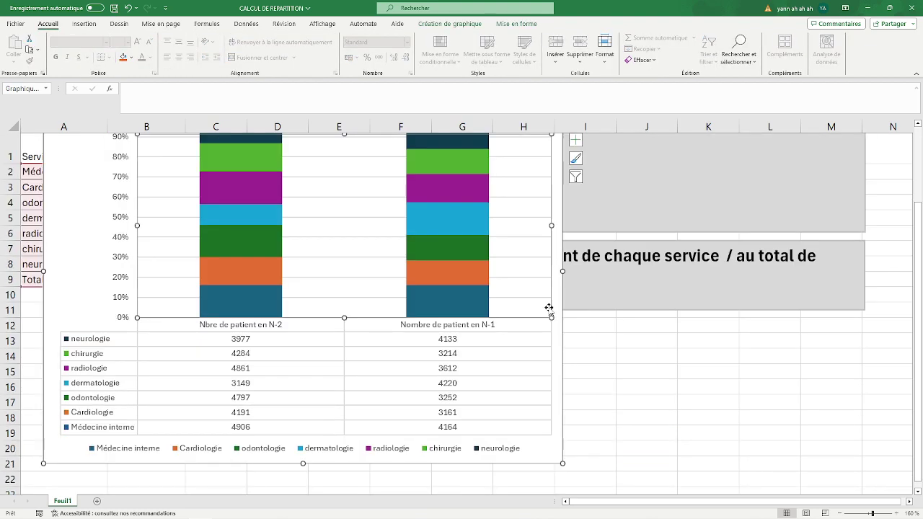
scroll(540, 319, up, 3)
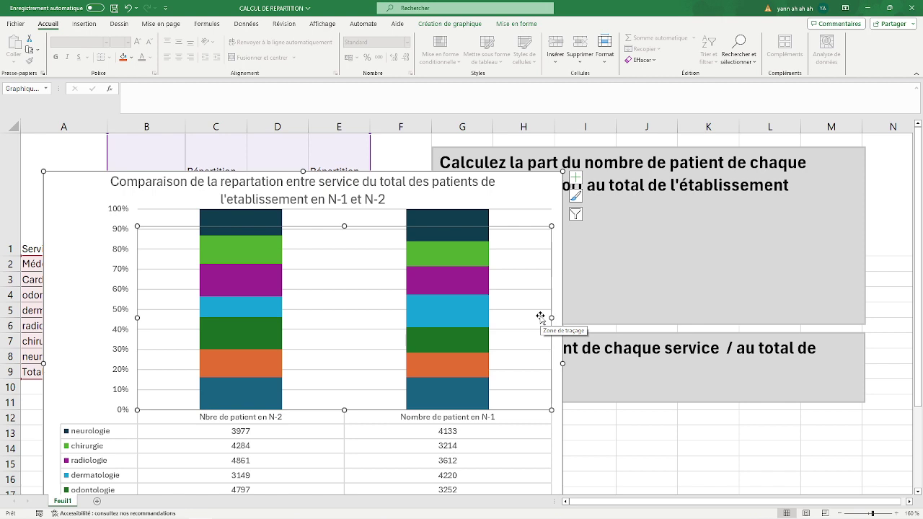
Delete both grey instruction boxes that lie partly behind the chart.
click(682, 294)
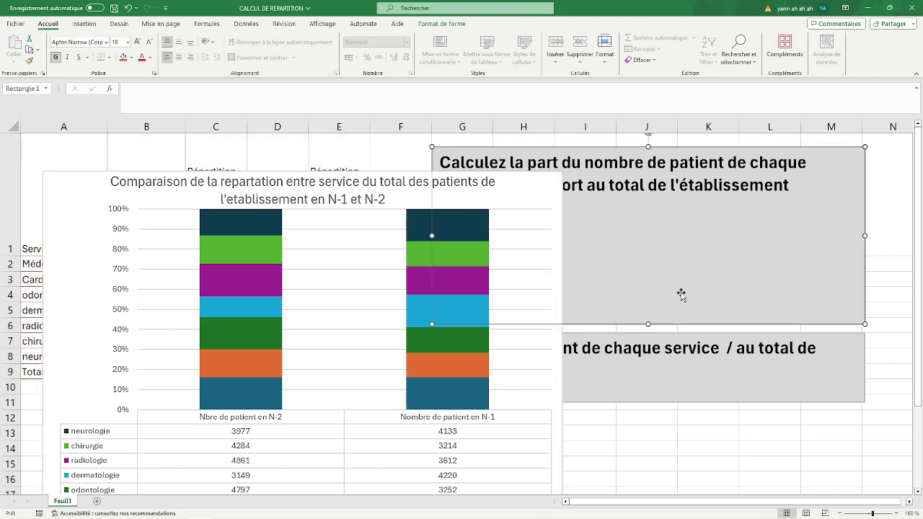
click(510, 178)
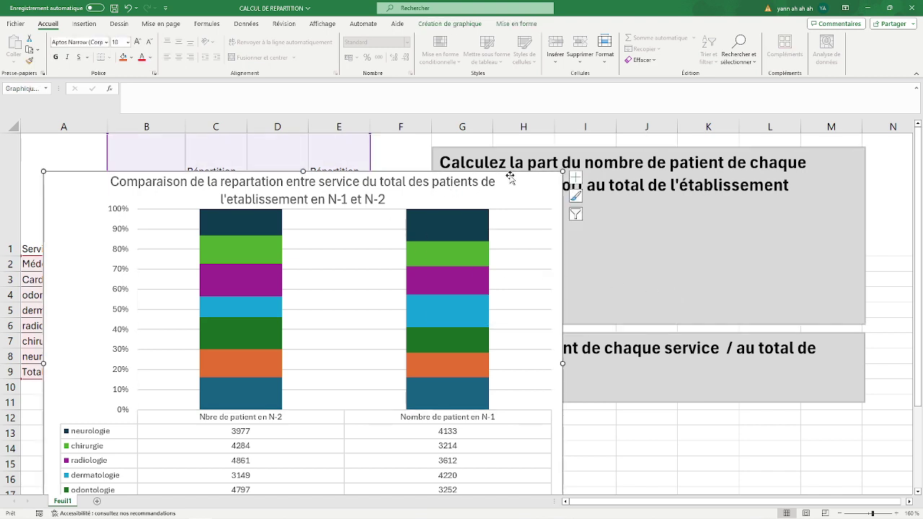
click(598, 149)
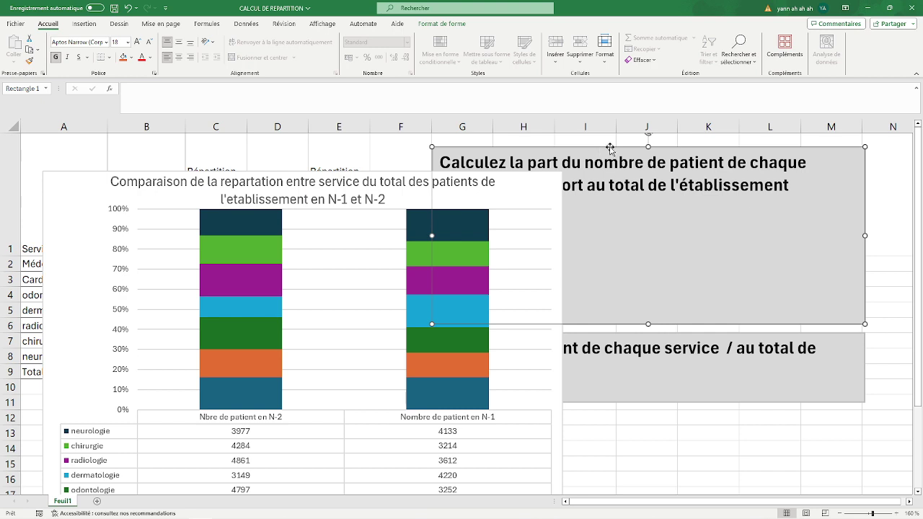
key(Delete)
click(645, 333)
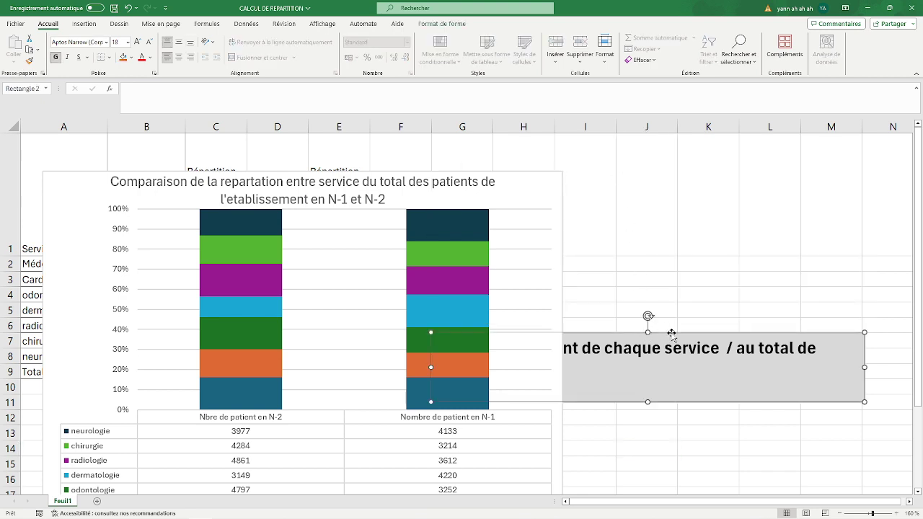
key(Delete)
click(662, 306)
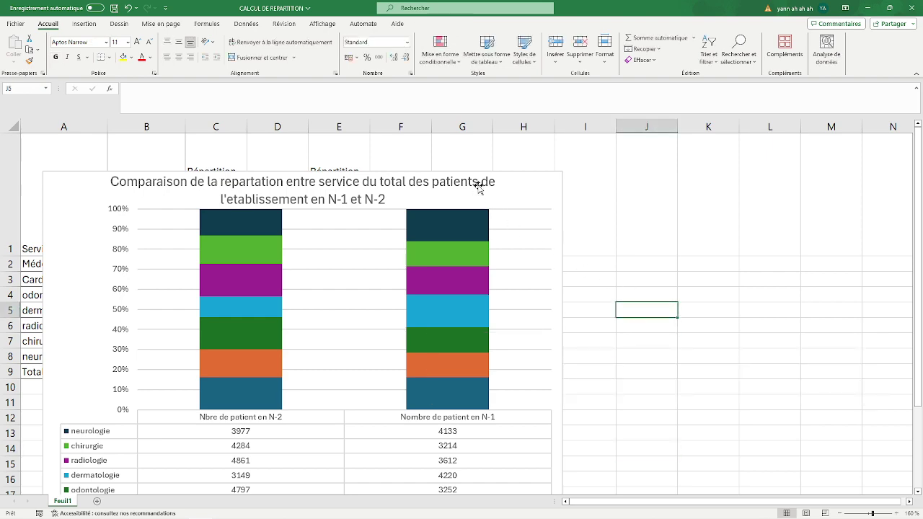
Move the chart to the right of the source table so that columns A to E are uncovered.
drag(495, 173, 826, 227)
click(206, 414)
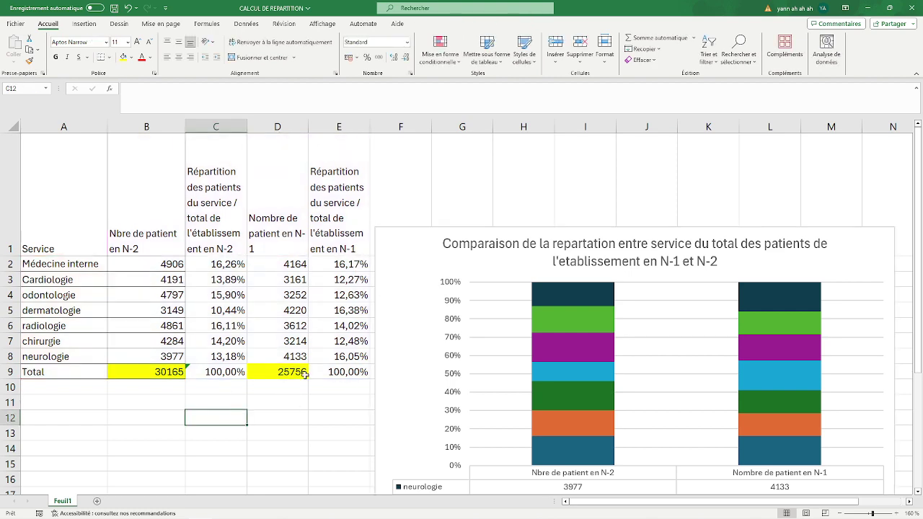
scroll(297, 332, down, 1)
scroll(253, 310, up, 1)
click(214, 195)
click(273, 212)
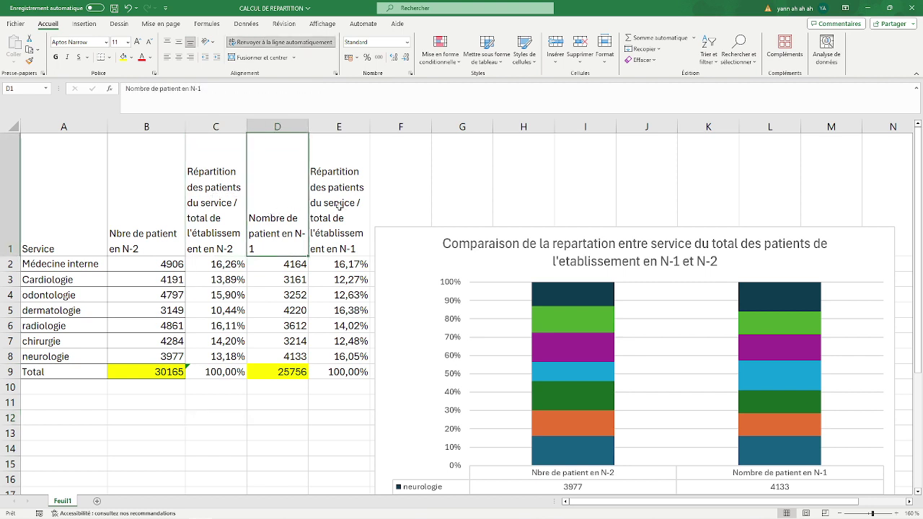
click(340, 206)
click(262, 214)
click(211, 214)
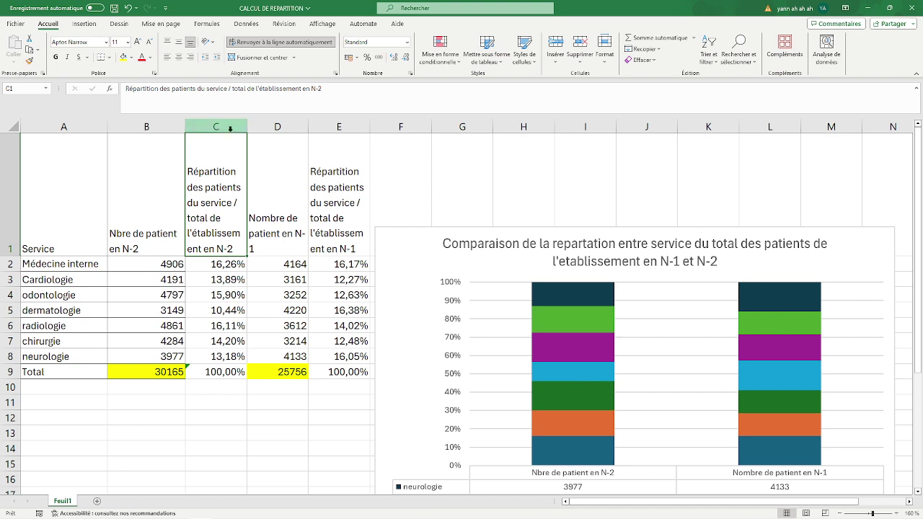
right_click(230, 127)
click(273, 278)
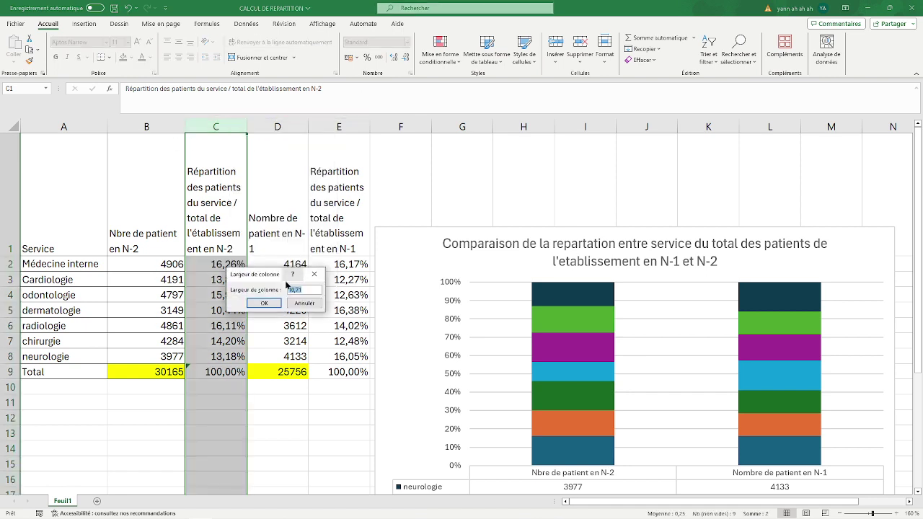
click(304, 304)
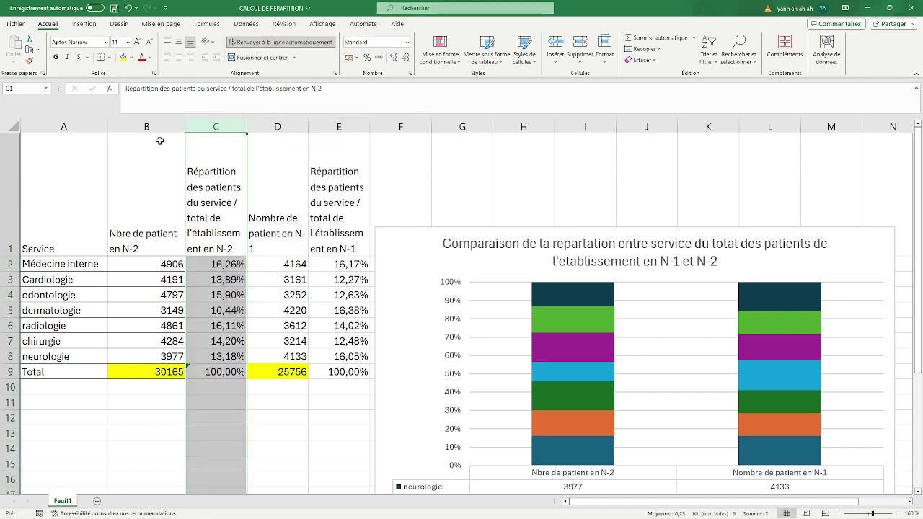
Widen columns B to E to one equal column width so their headers wrap onto fewer lines.
drag(148, 124, 343, 120)
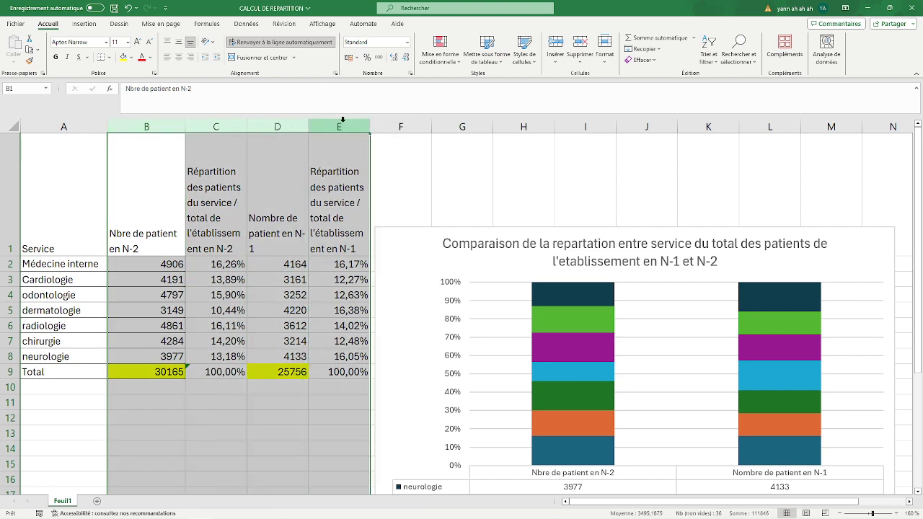
right_click(342, 119)
click(423, 279)
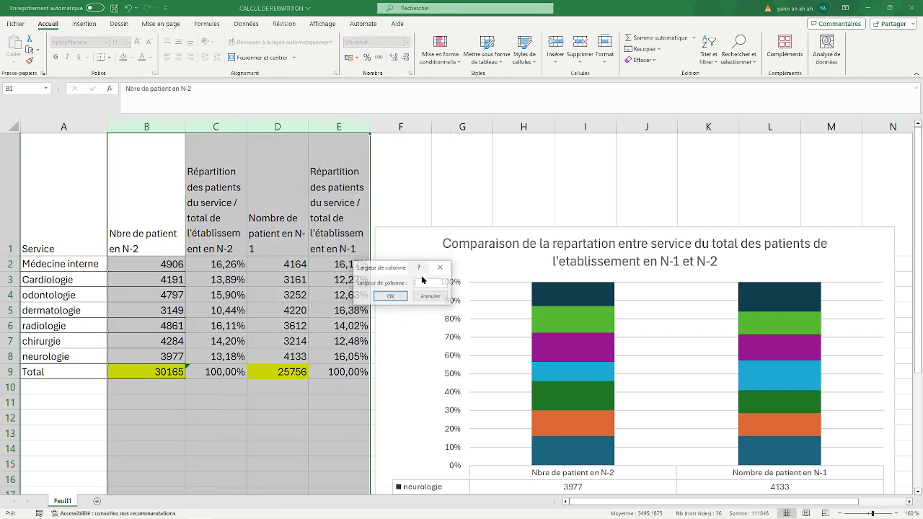
key(Return)
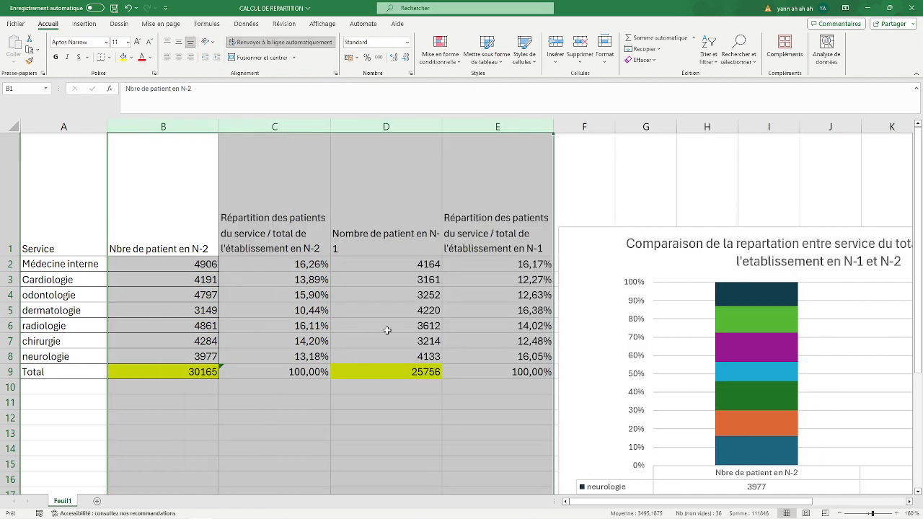
click(385, 417)
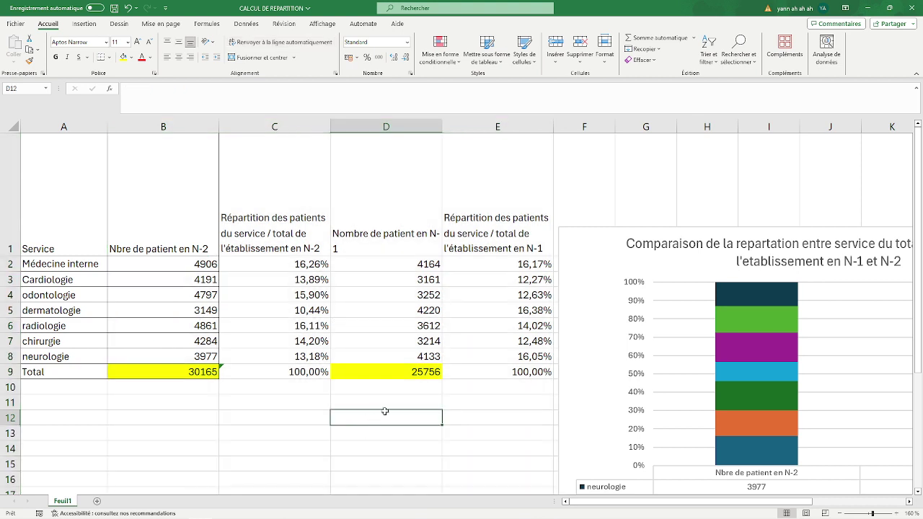
Set rows 1 to 9 to one equal row height and move the chart slightly down, away from the table.
click(291, 232)
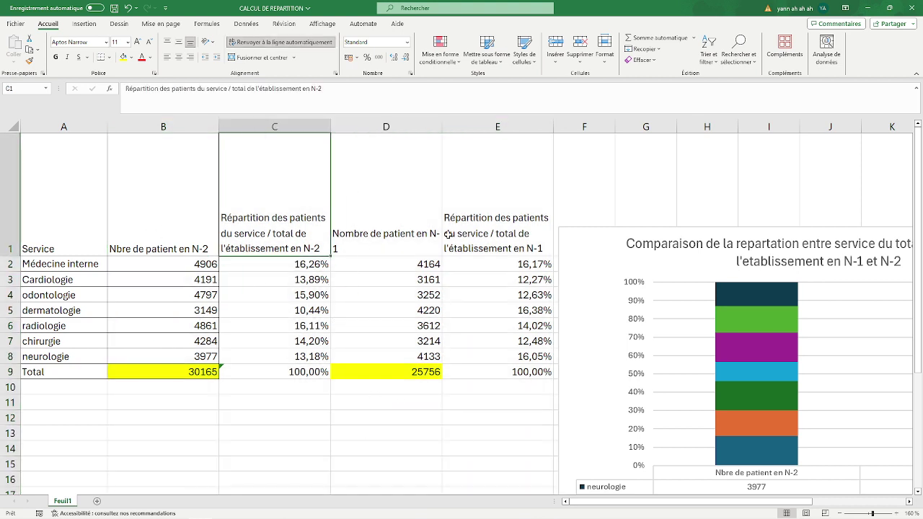
click(476, 238)
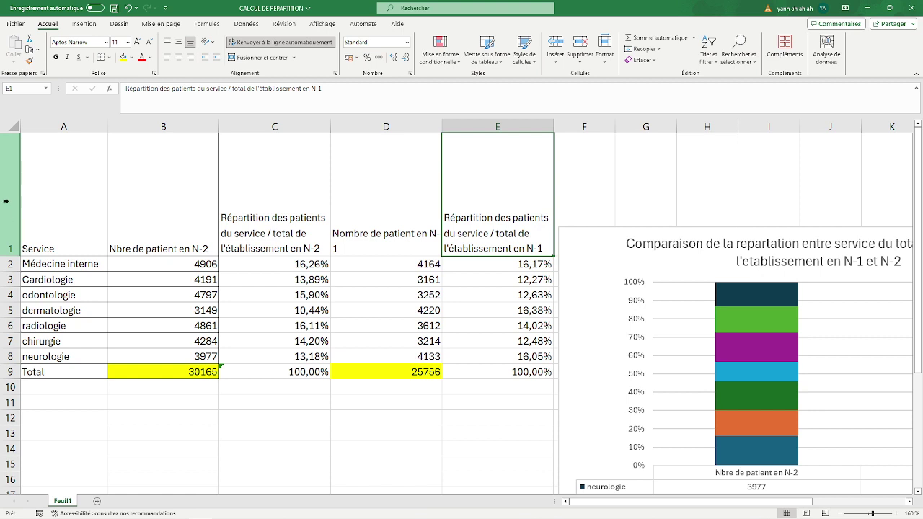
drag(5, 201, 45, 365)
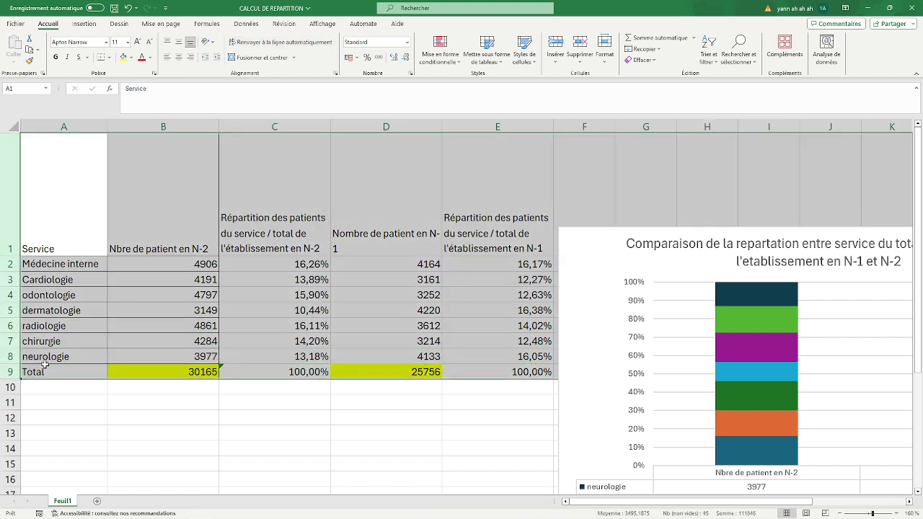
right_click(4, 229)
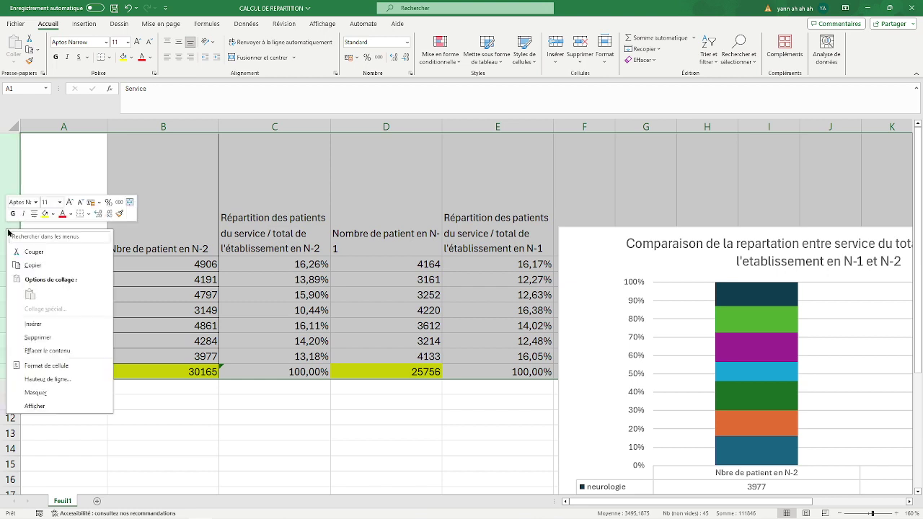
click(51, 383)
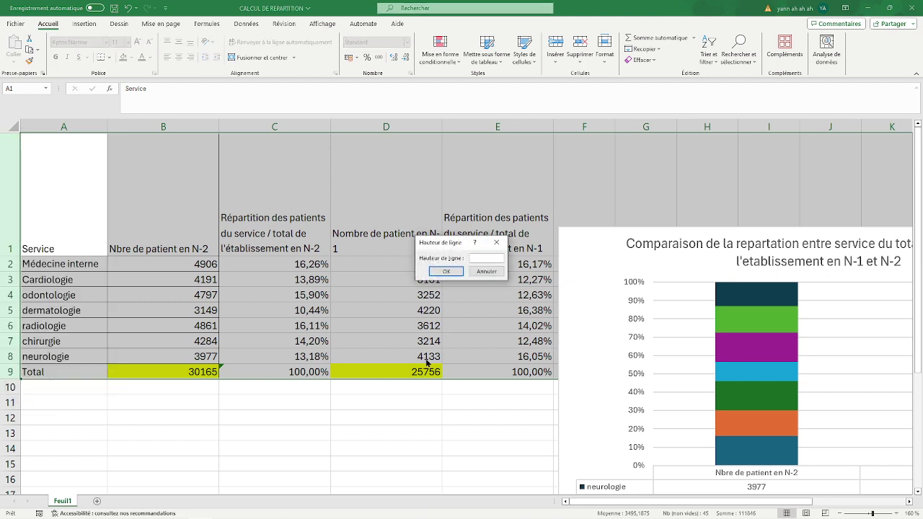
key(Return)
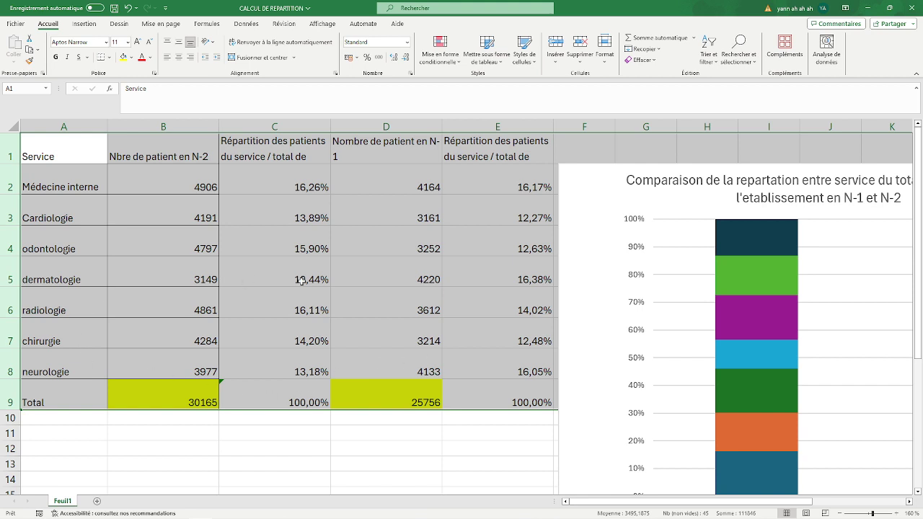
click(413, 270)
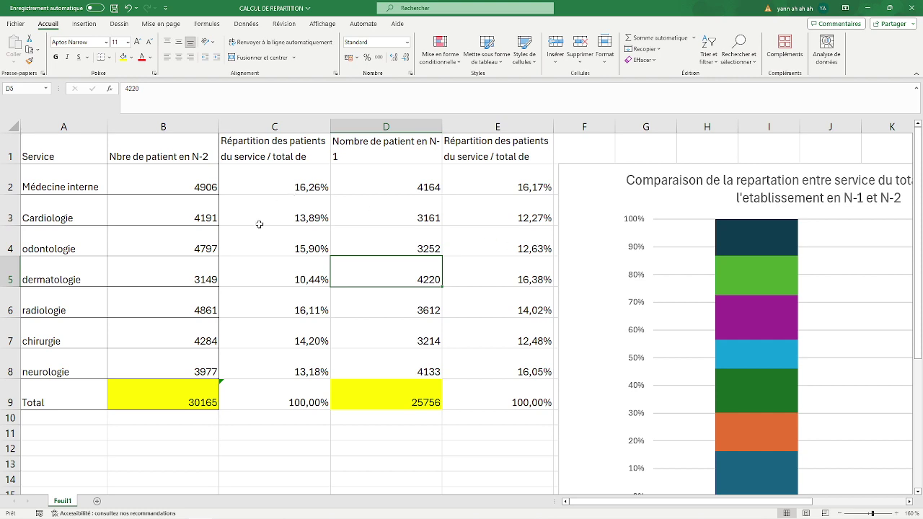
drag(602, 169, 625, 215)
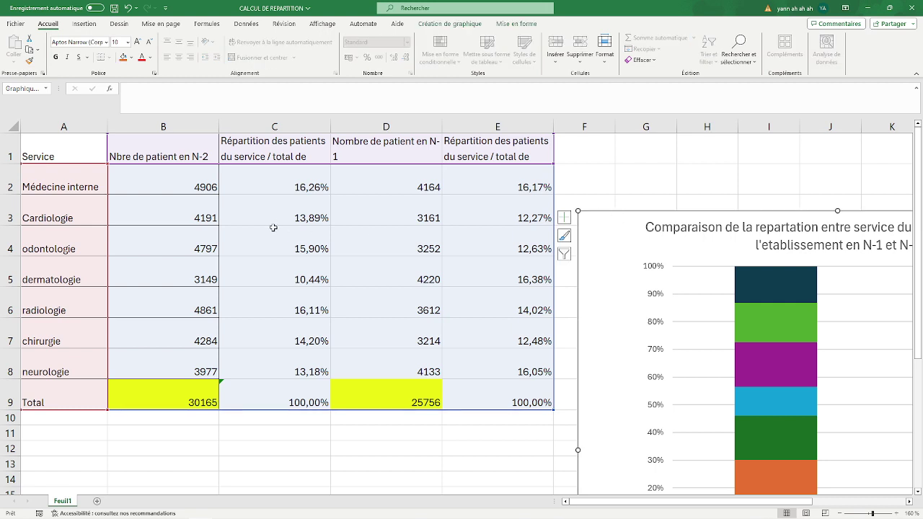
click(222, 209)
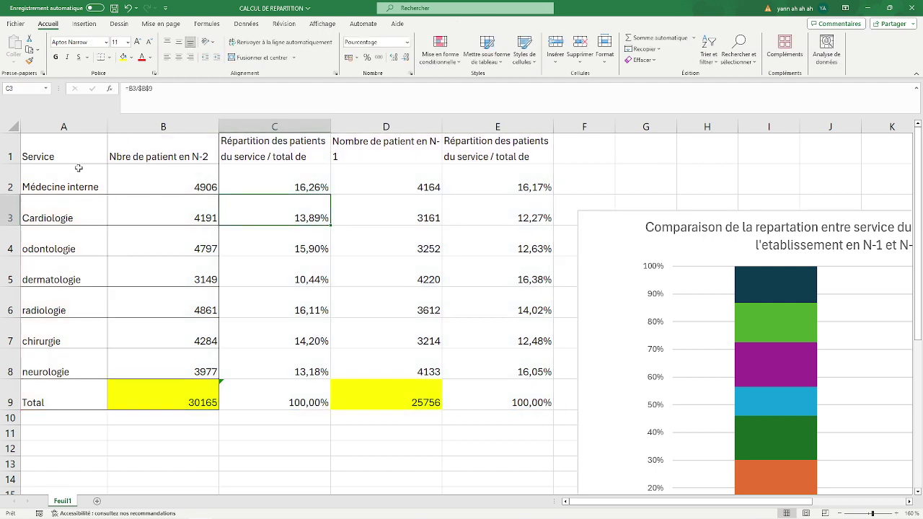
Centre the header row A1:E1 both horizontally and vertically.
drag(60, 151, 491, 144)
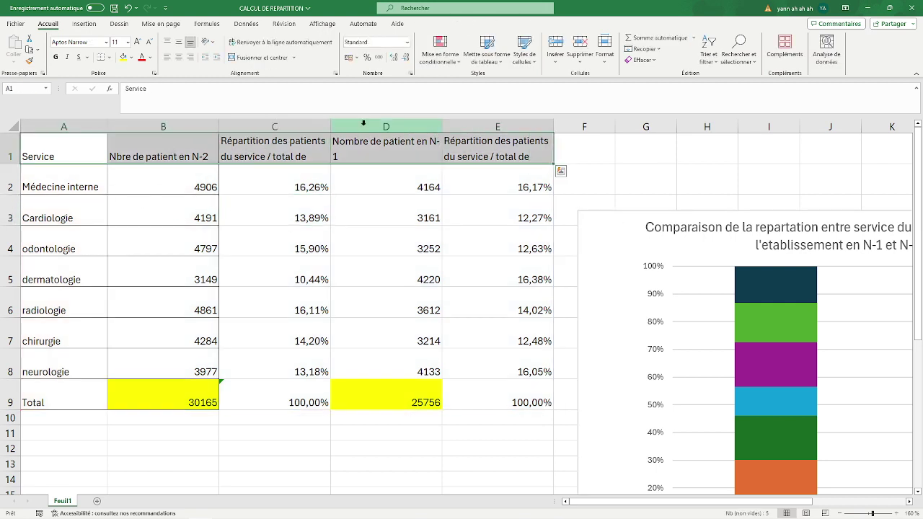
click(178, 41)
click(178, 57)
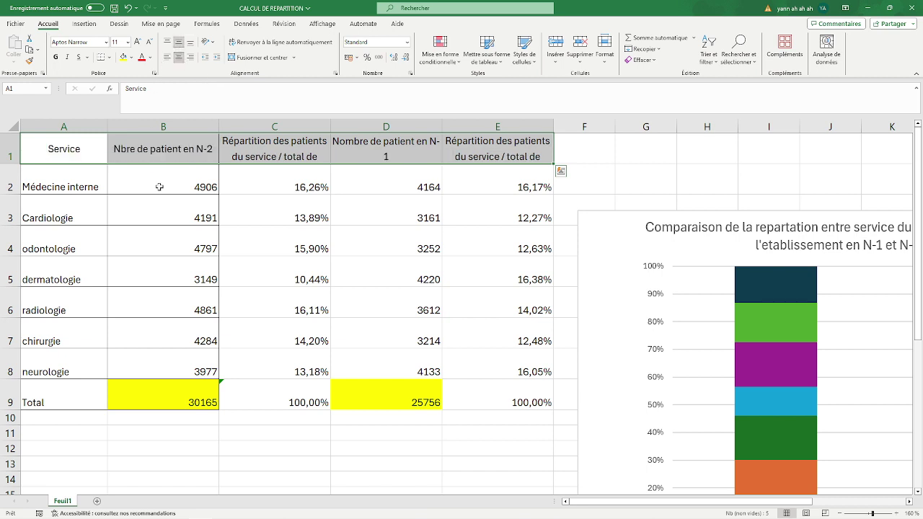
Centre cells A2:E9 horizontally and vertically, and left-align the service column from A1 to A9.
drag(51, 179, 534, 404)
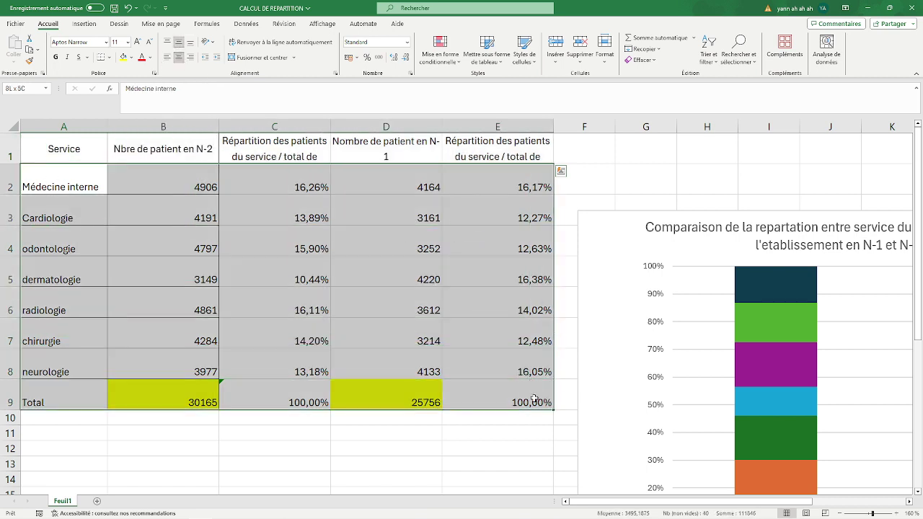
click(178, 58)
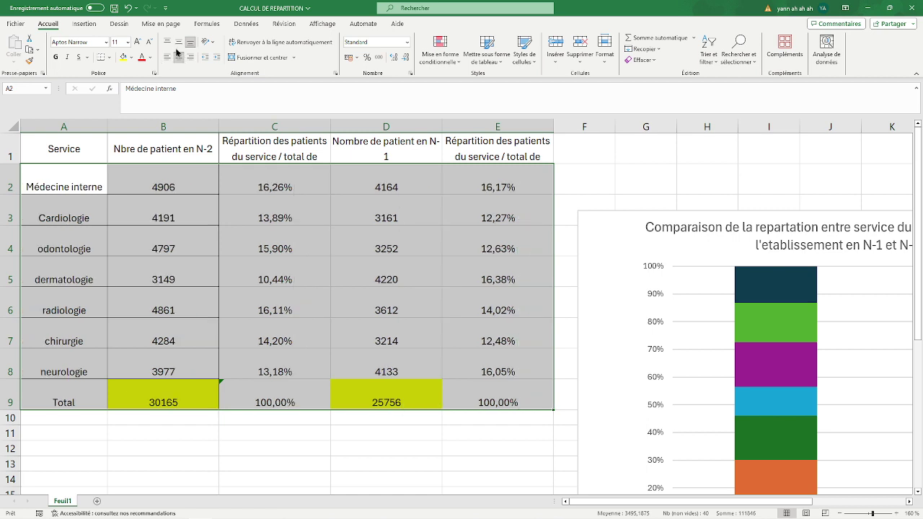
click(178, 42)
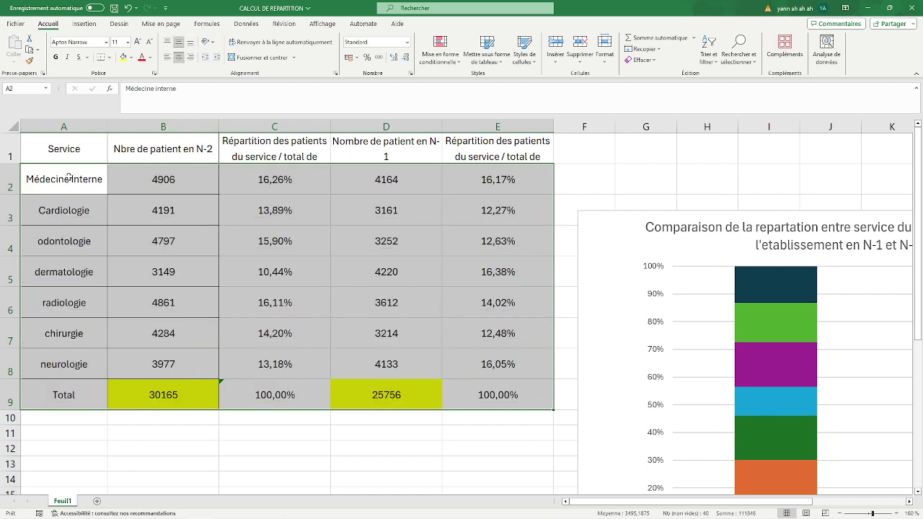
drag(74, 146, 55, 393)
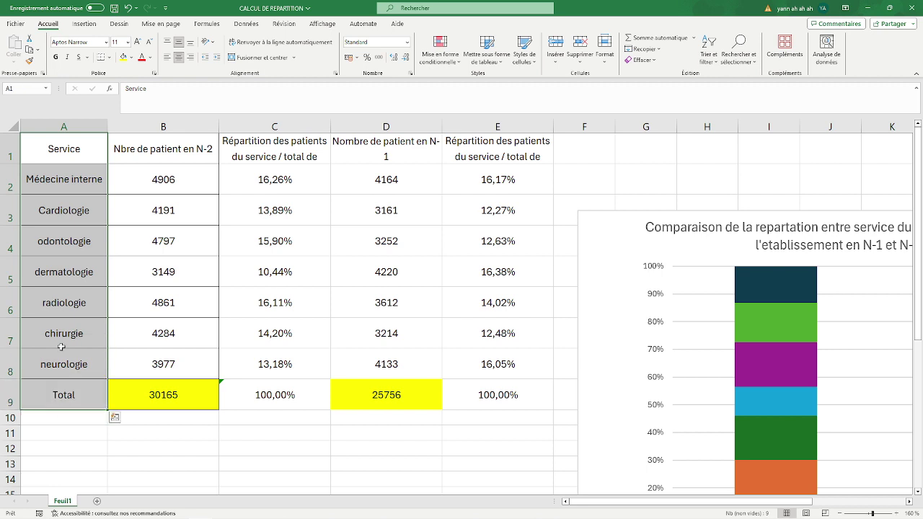
click(167, 58)
Apply borders to all cells of the table A1:E9.
click(56, 144)
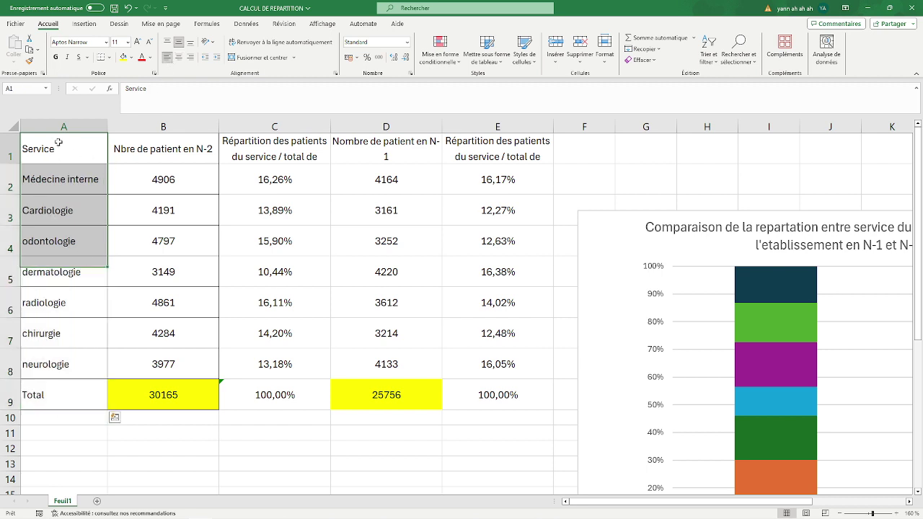
key(ctrl+a)
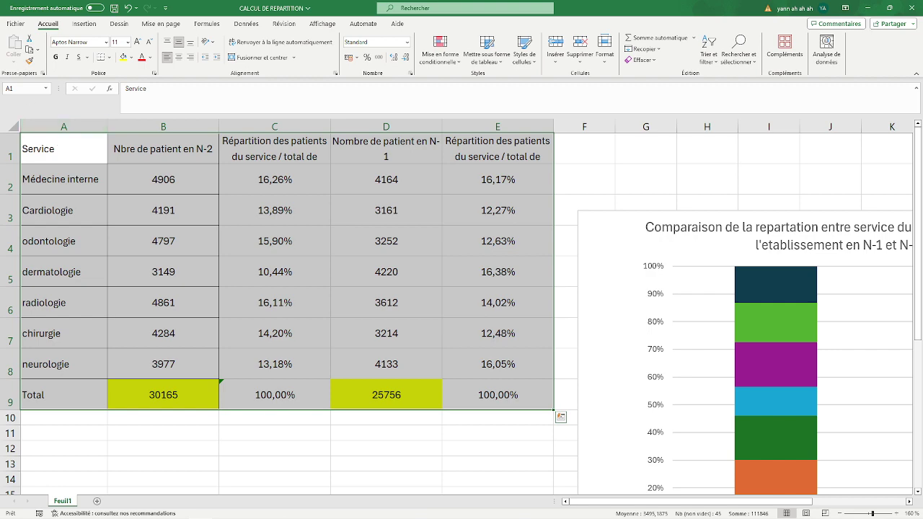
key(ctrl+l)
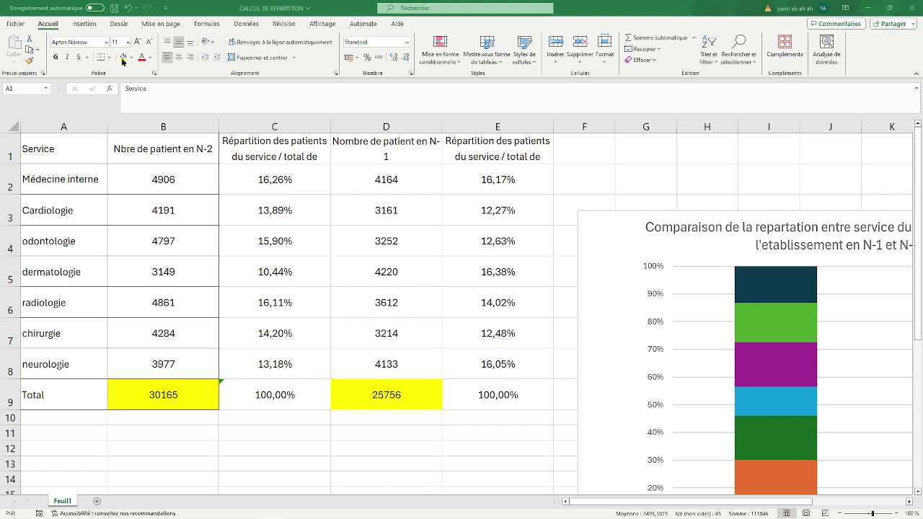
key(ctrl+a)
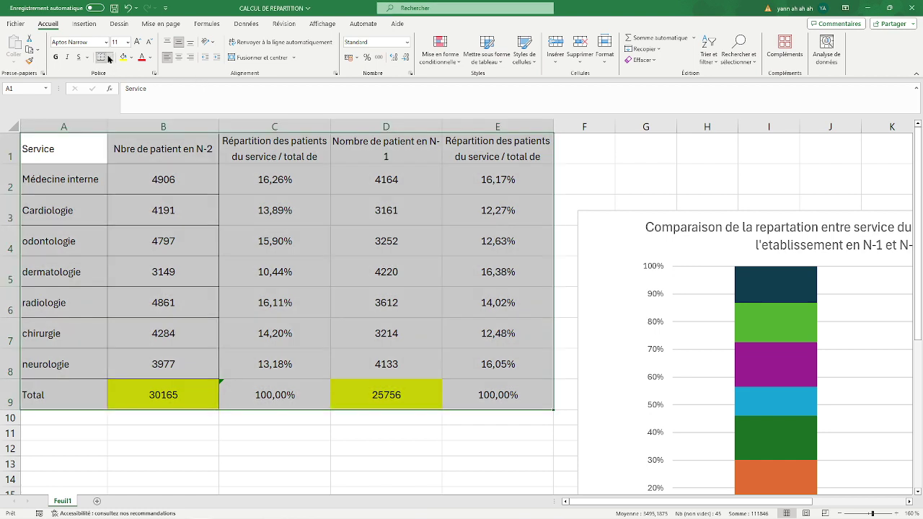
click(107, 57)
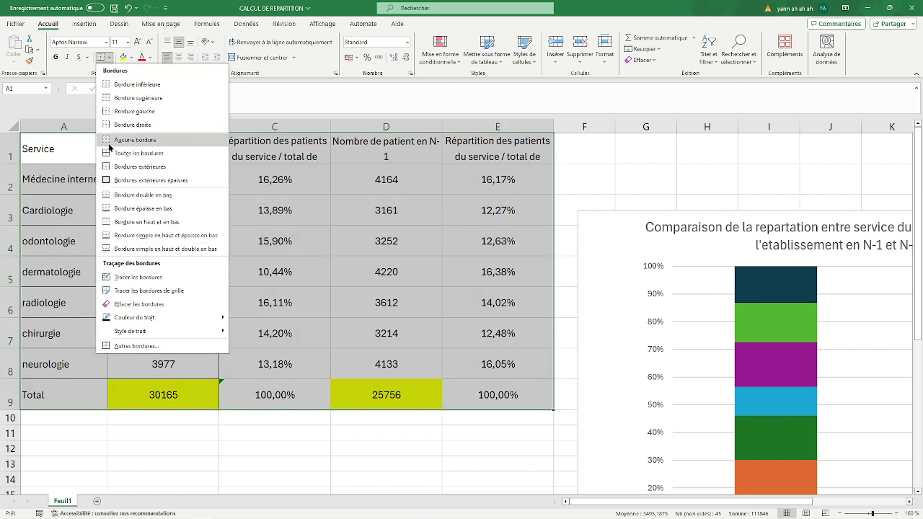
click(120, 179)
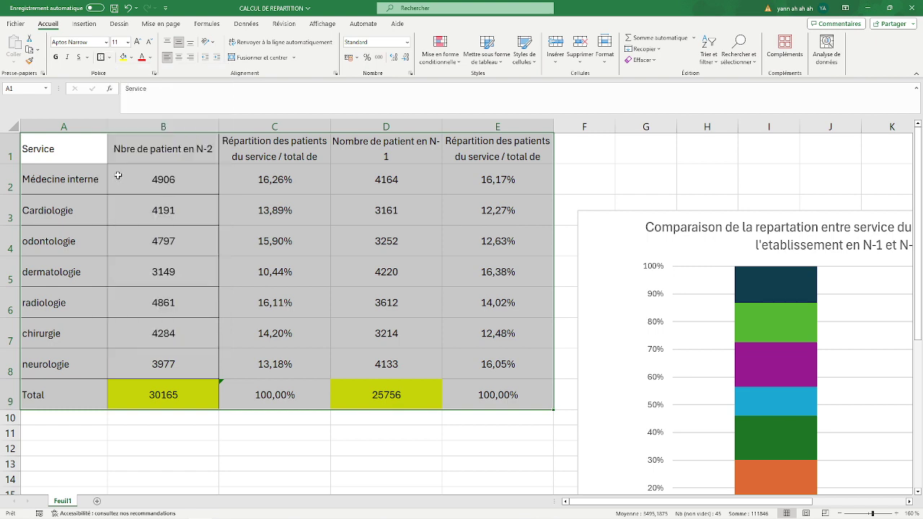
click(109, 57)
click(130, 153)
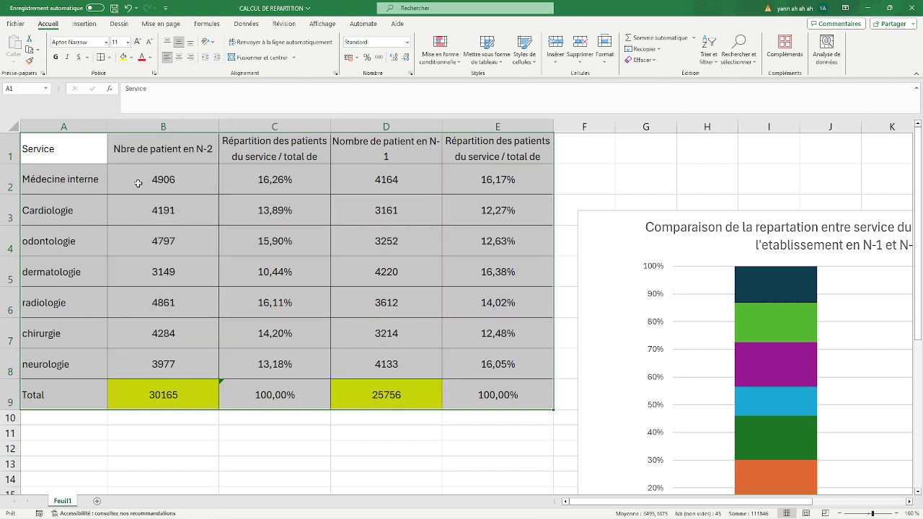
Make the service names in column A and the header row A1:E1 bold.
click(79, 362)
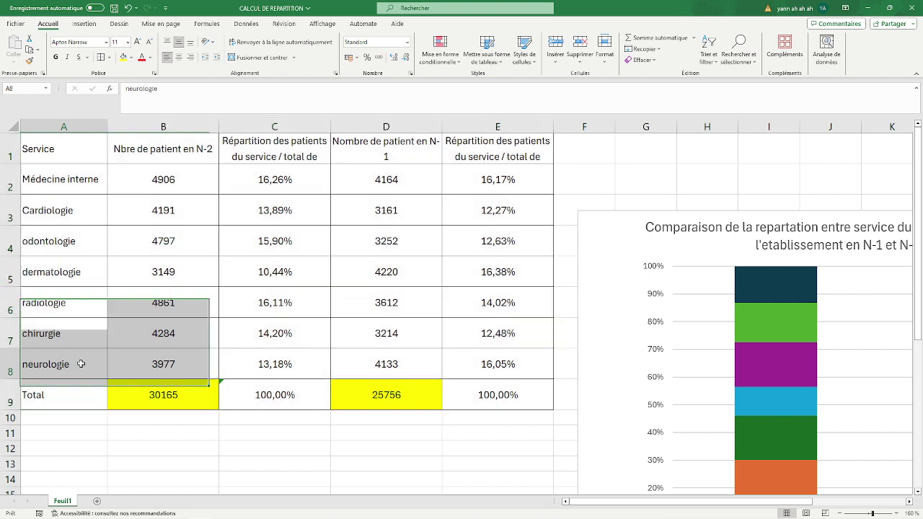
drag(78, 153, 86, 395)
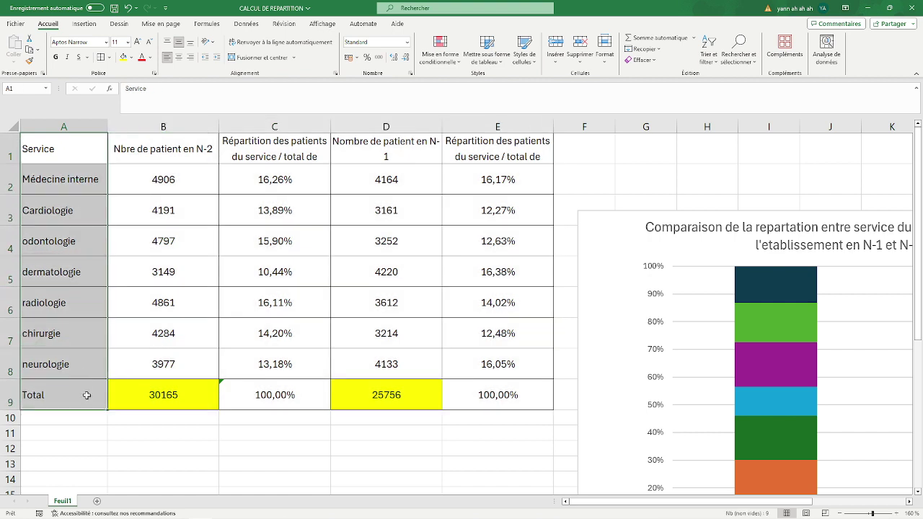
click(56, 57)
drag(78, 151, 483, 155)
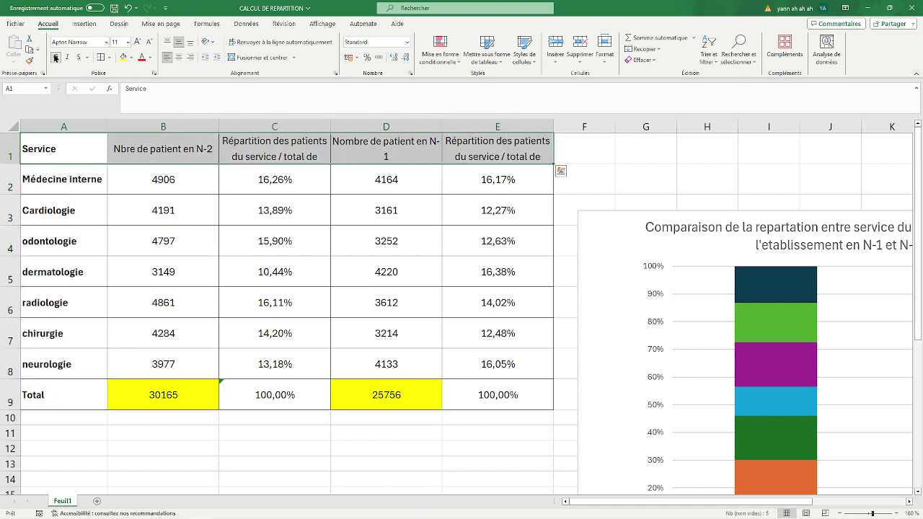
click(56, 57)
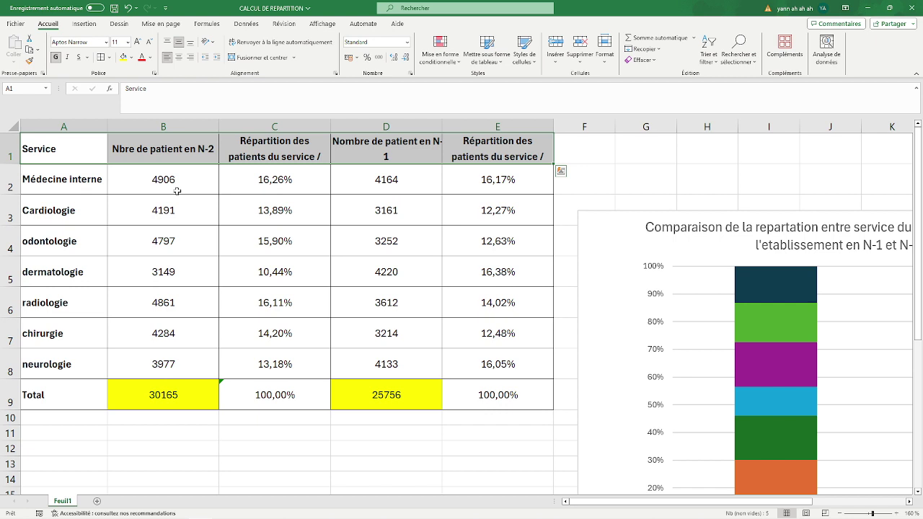
Make the whole Total row A9:E9 bold and increase its font size to 12.
drag(68, 394, 497, 397)
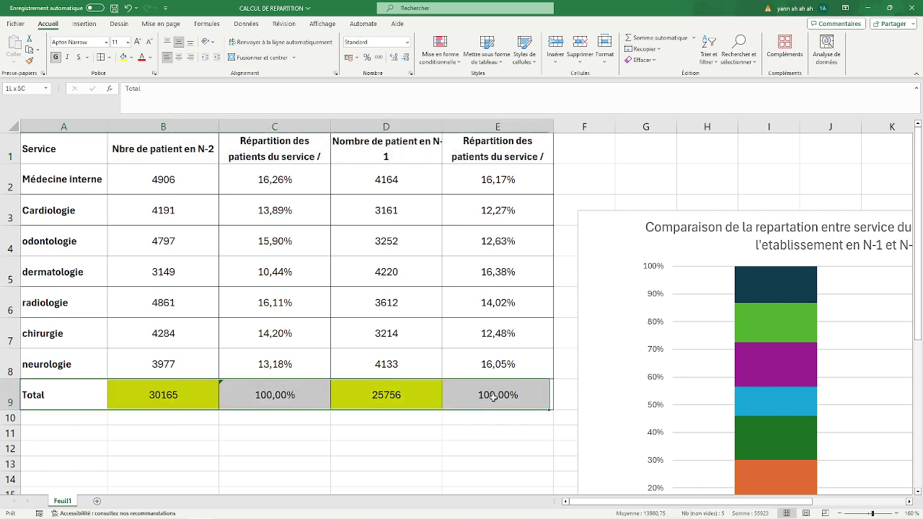
click(55, 58)
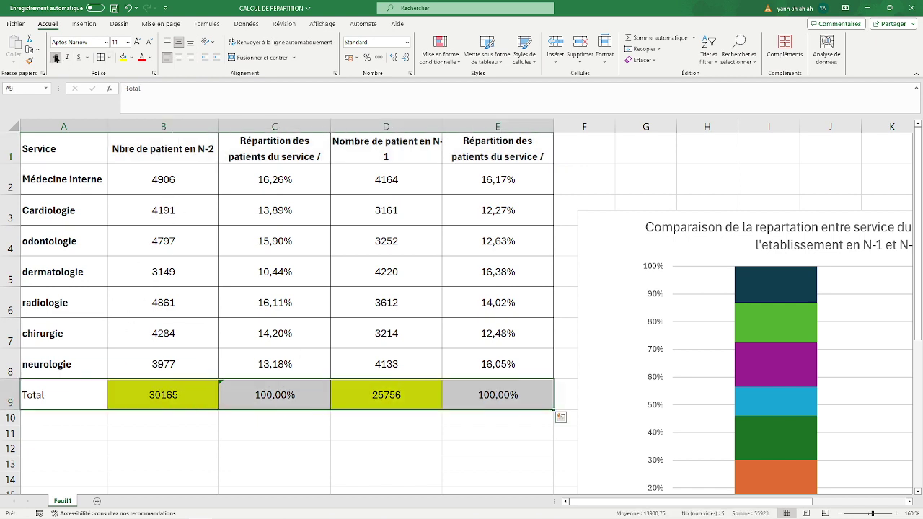
click(55, 58)
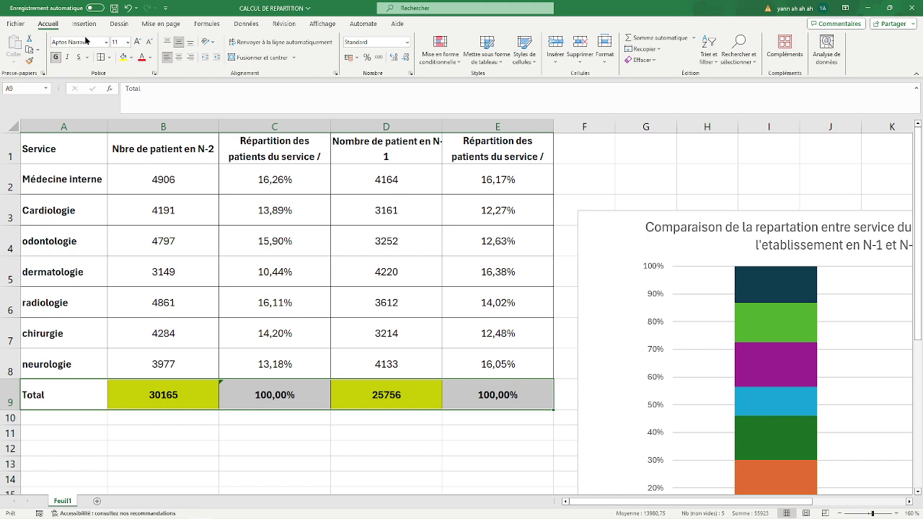
click(137, 42)
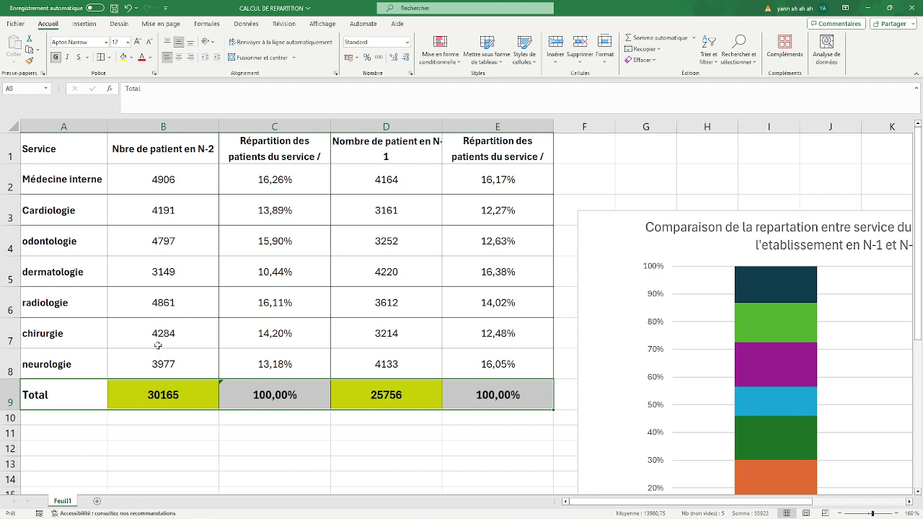
Fill the Total row A9:E9 with a medium grey theme colour in place of yellow.
click(131, 58)
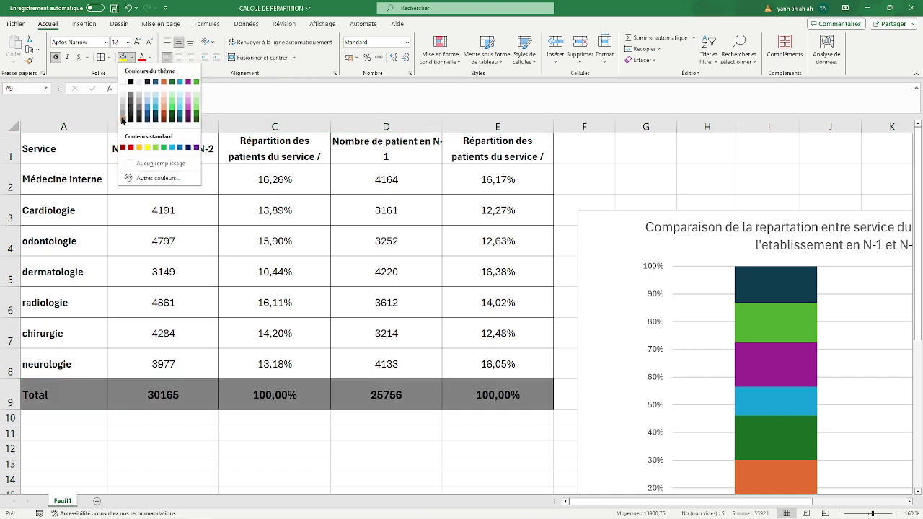
click(123, 114)
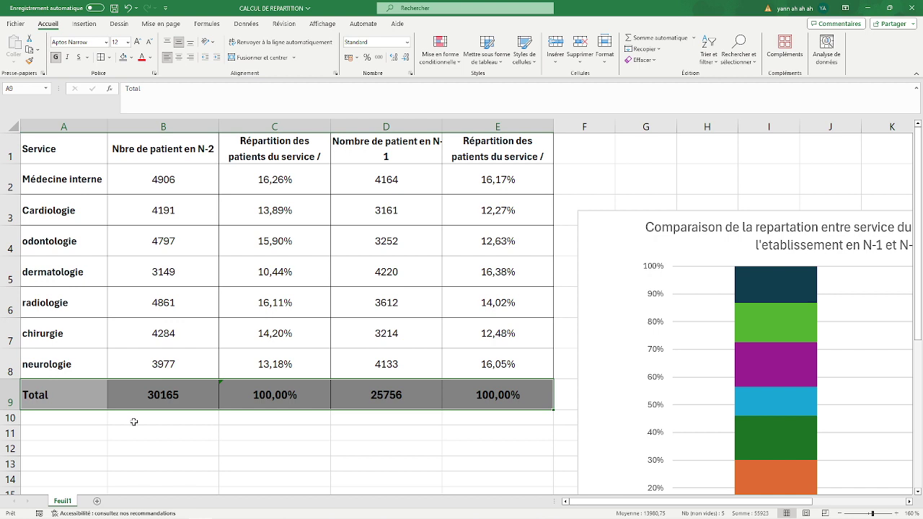
click(189, 444)
Insert two blank rows above the table's header row.
click(9, 155)
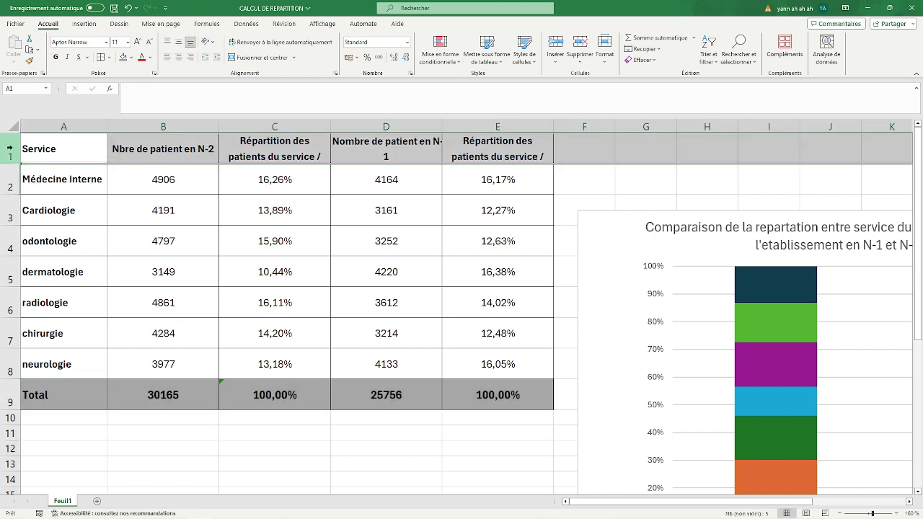
right_click(10, 153)
click(40, 240)
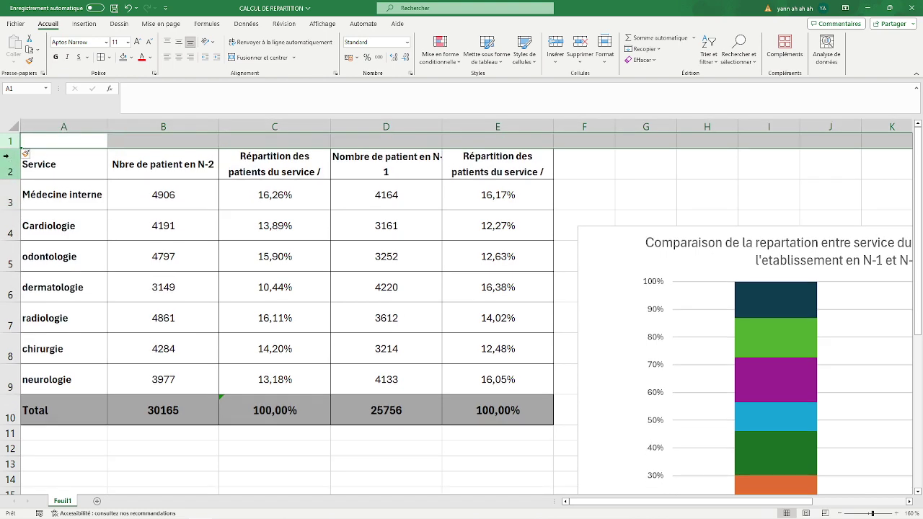
right_click(10, 140)
click(48, 233)
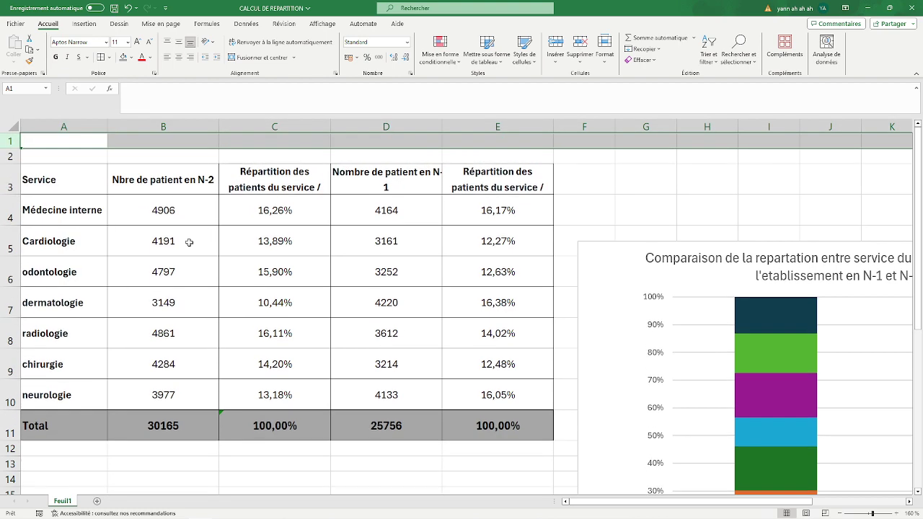
Merge and centre cells A1:E1 above the table.
click(178, 188)
drag(94, 140, 493, 137)
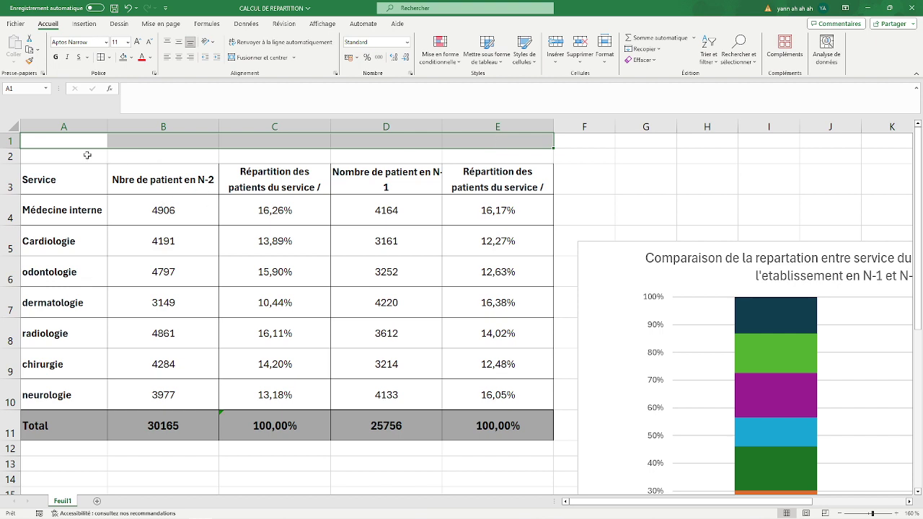
drag(66, 140, 481, 148)
click(253, 59)
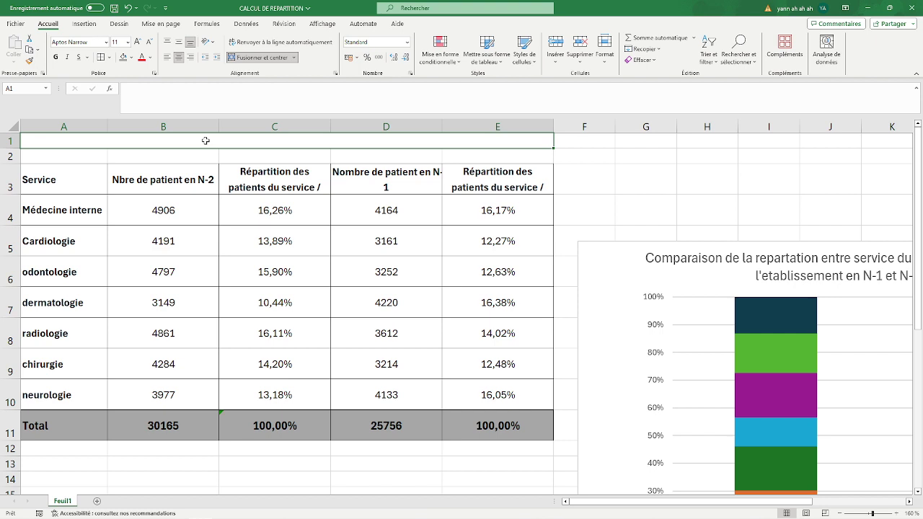
Enter the title "TABLEAU DES PATIENTS PAR SERVICE EN N-1 ET N-2" in merged cell A1:E1.
text(TABLE)
key(BackSpace)
key(BackSpace)
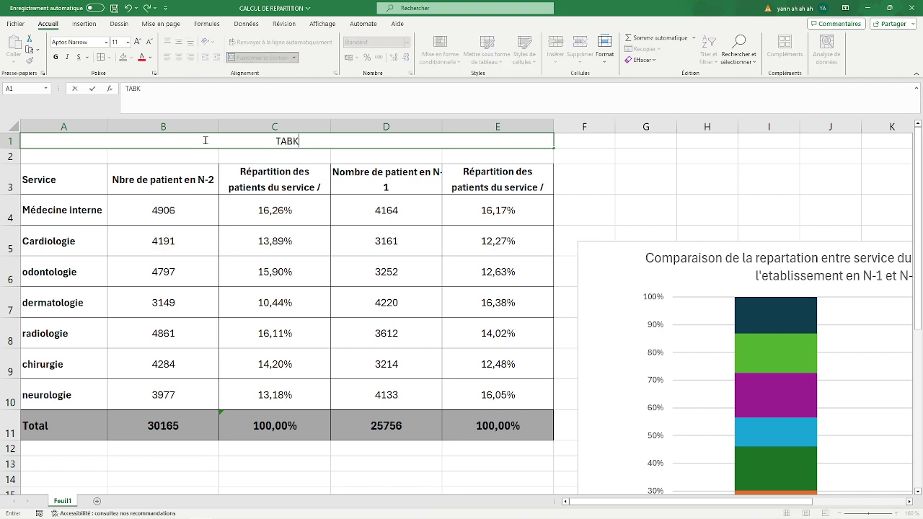
text(LEAU DES PATIEN)
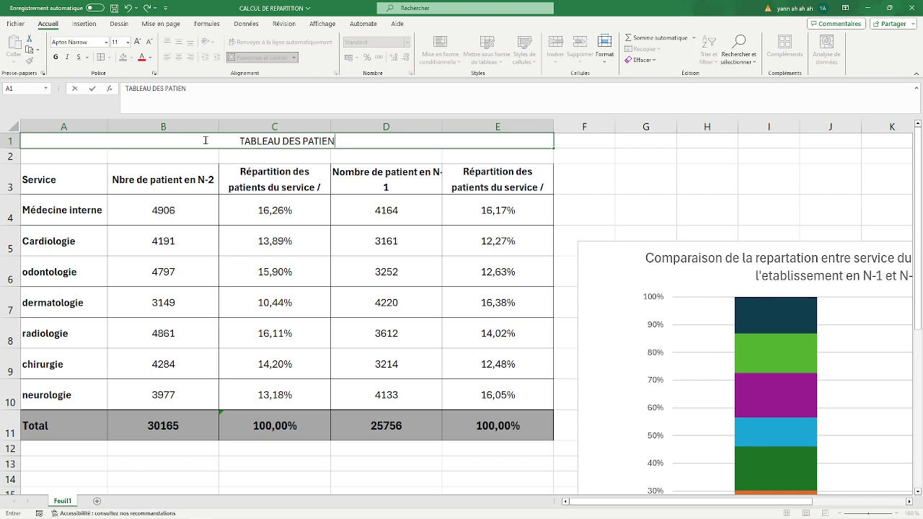
text(TS PAR SERV)
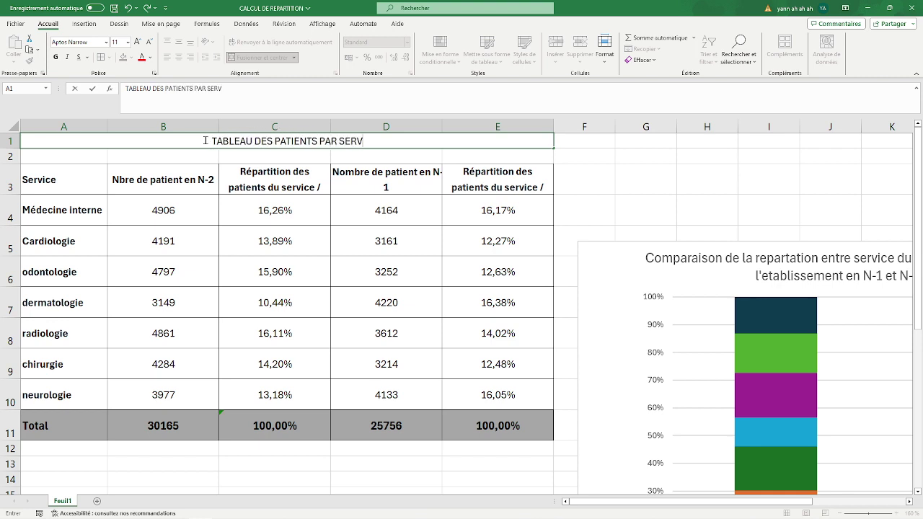
text(ICE EN n-)
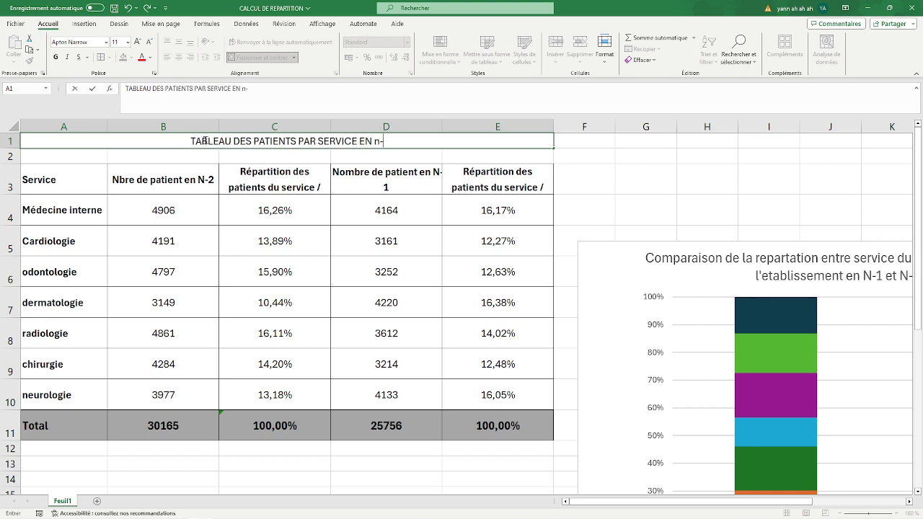
text(1 ET n-2)
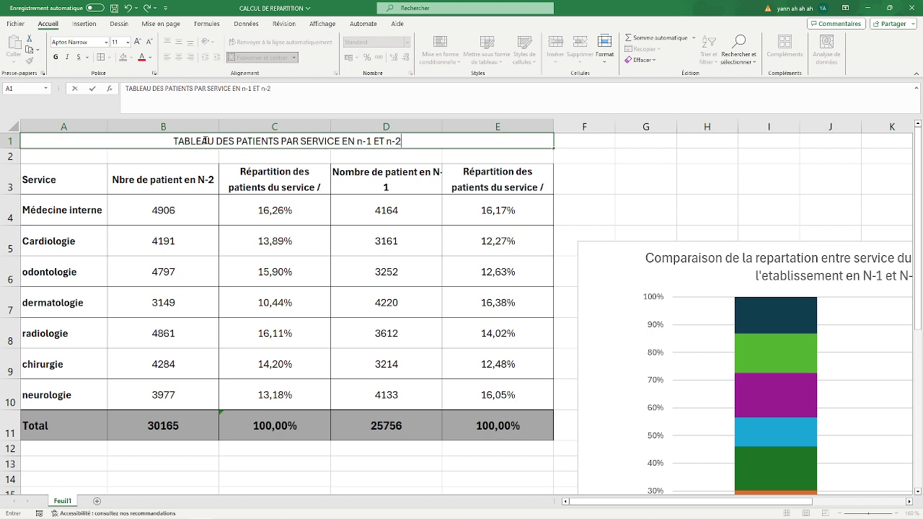
key(BackSpace)
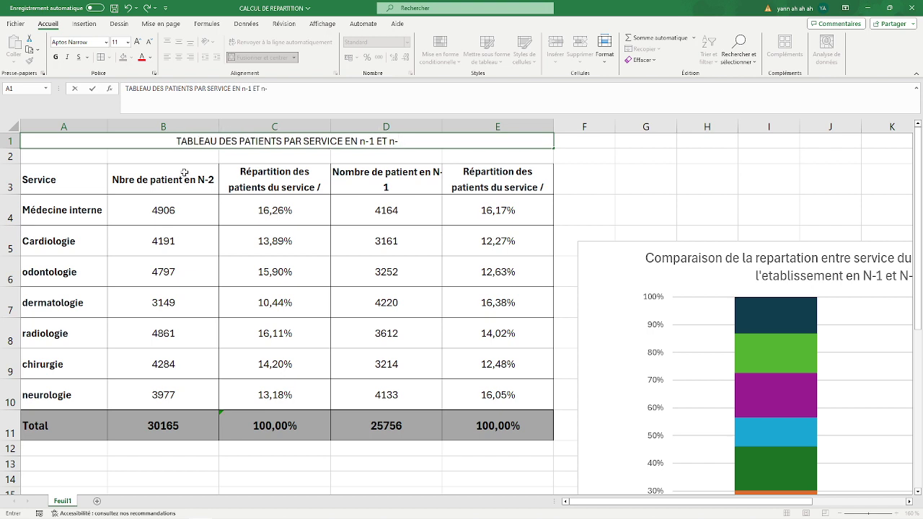
key(BackSpace)
key(BackSpace)
key(BackSpace)
key(BackSpace)
key(BackSpace)
key(BackSpace)
key(BackSpace)
key(BackSpace)
key(BackSpace)
text(N)
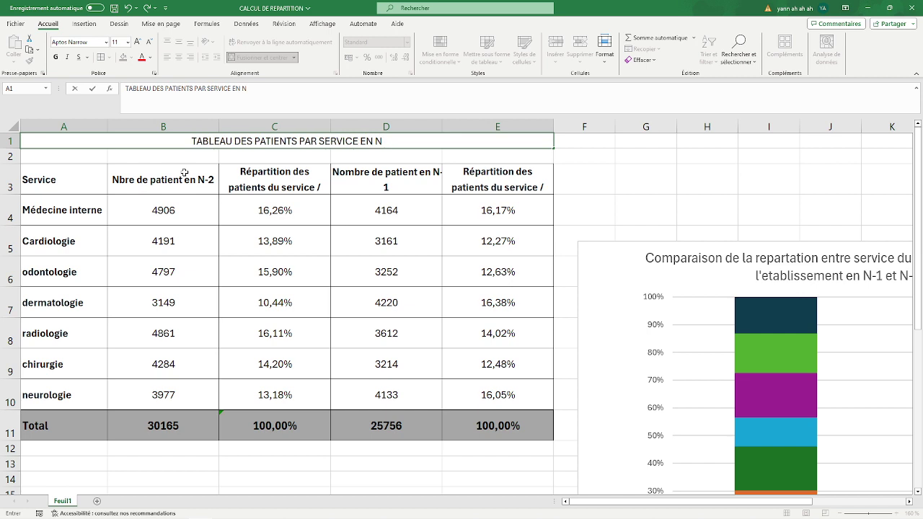
text(-1 ET N-)
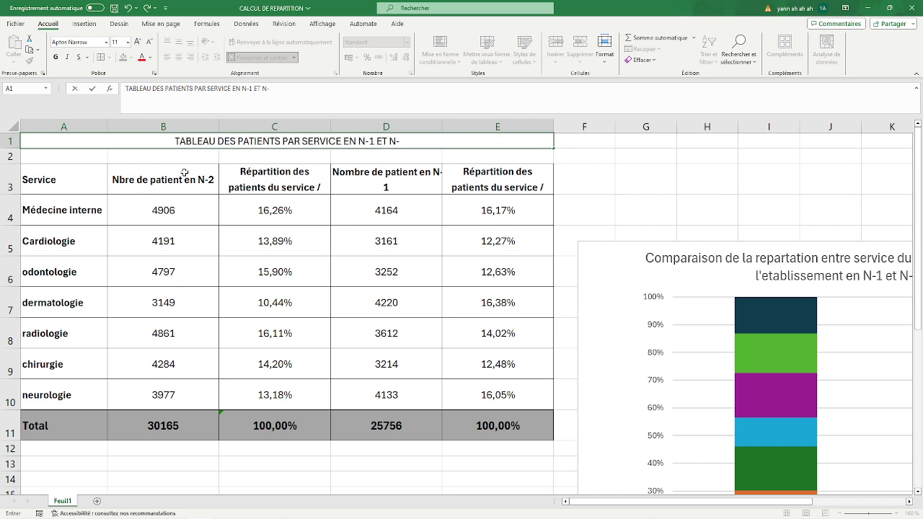
text(2)
click(223, 247)
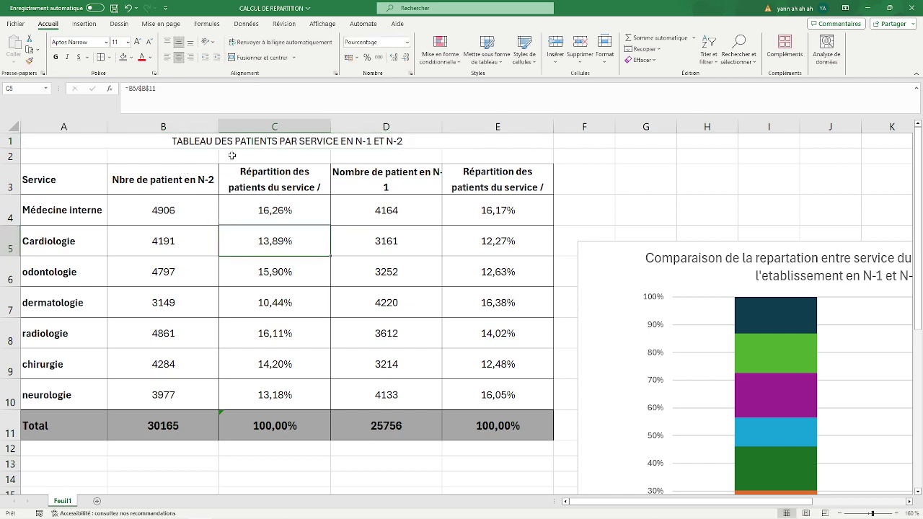
Make the title in row 1 bold and increase its font size to 24.
click(240, 142)
click(57, 58)
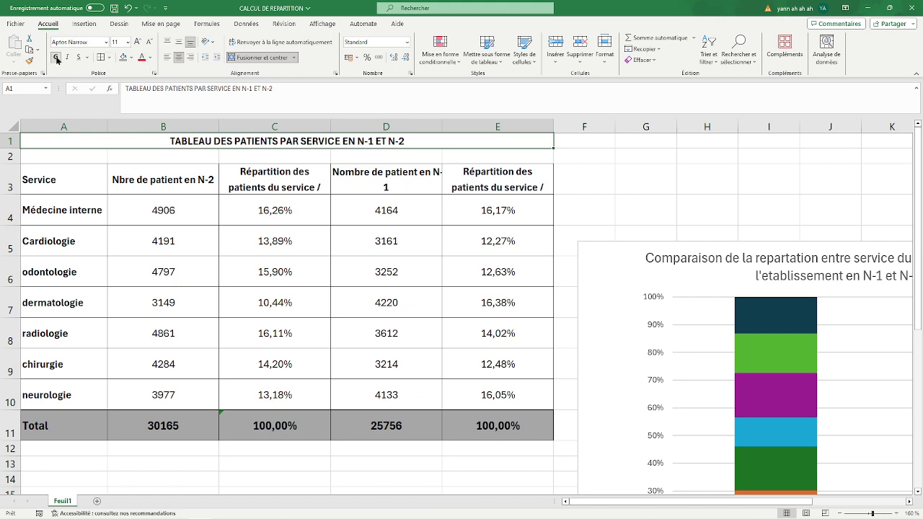
click(138, 42)
click(139, 42)
click(139, 43)
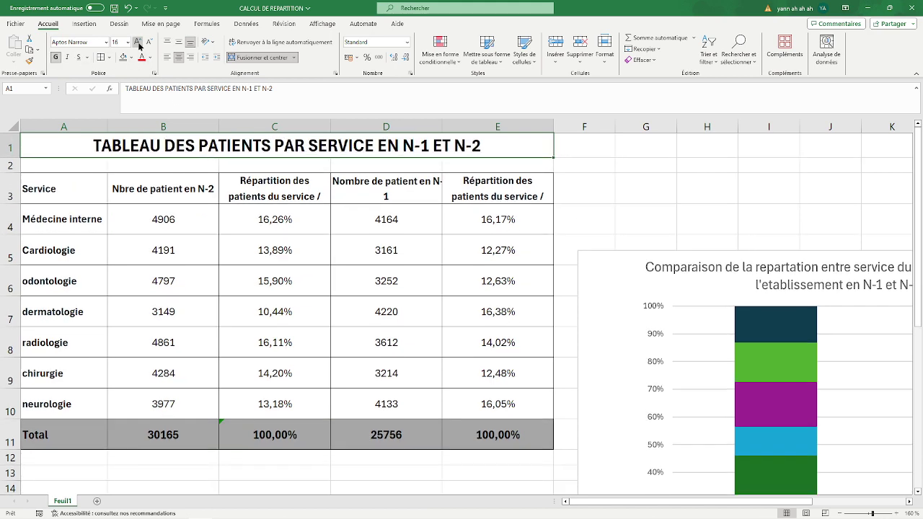
click(138, 43)
click(138, 43)
click(139, 42)
click(139, 42)
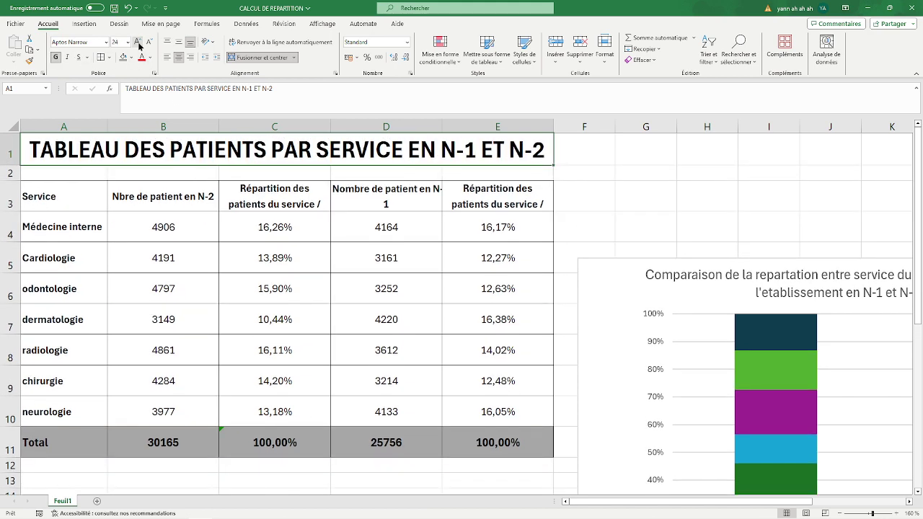
Give the title cell a thick outside border and centre its text vertically in a row about twice as tall.
click(108, 58)
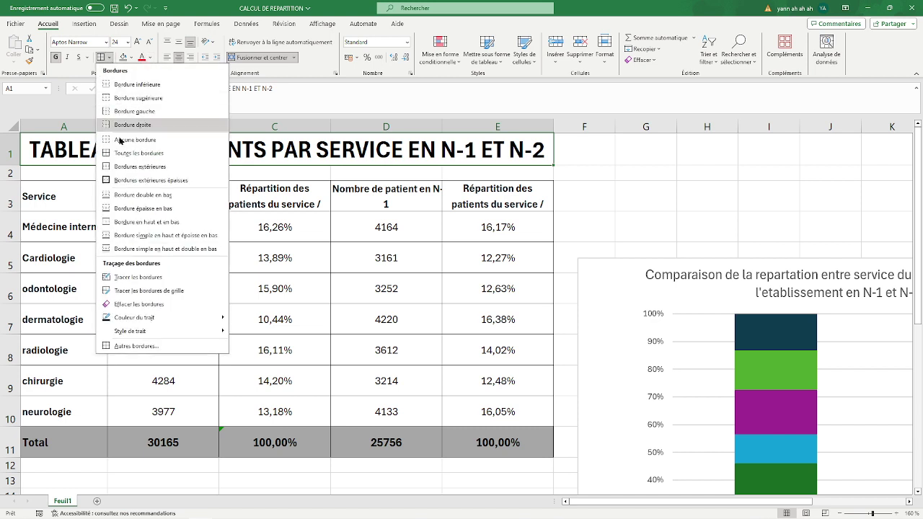
click(144, 181)
drag(4, 167, 7, 197)
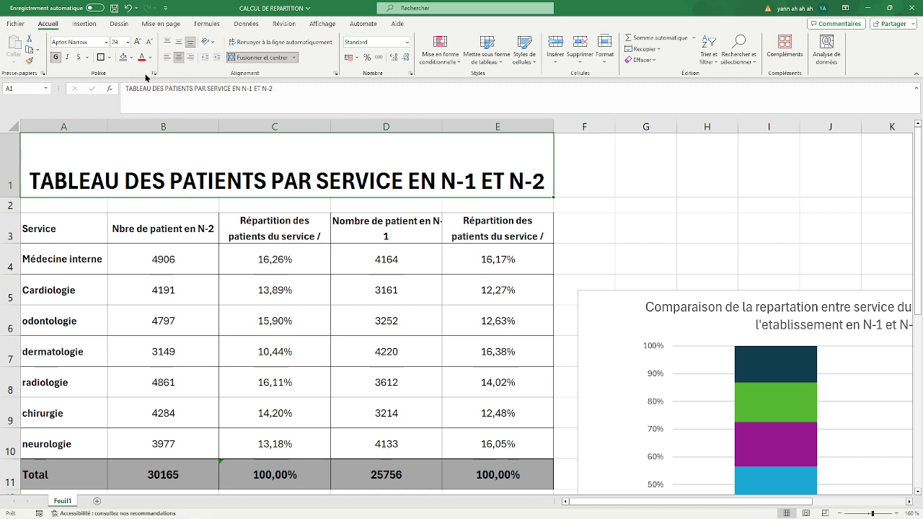
click(178, 42)
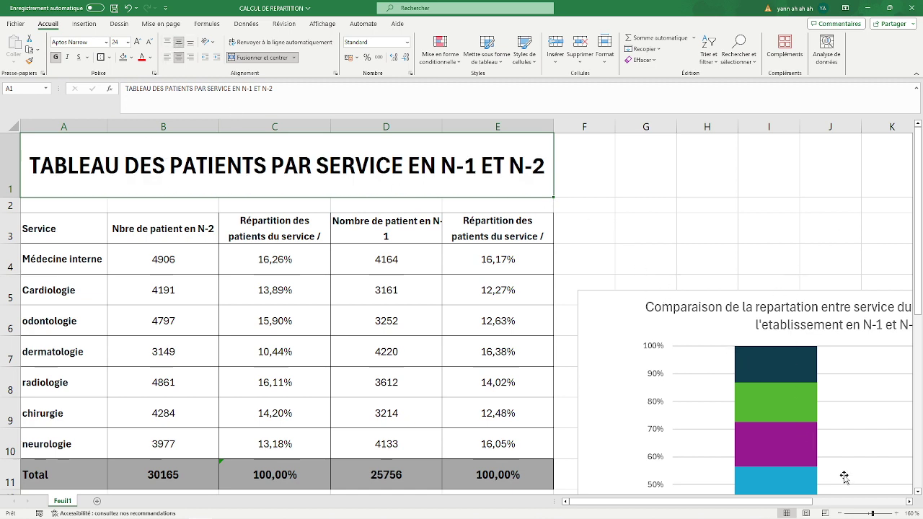
Move the chart directly below the table and widen it to line up with the right edge of column E.
click(840, 513)
click(839, 513)
click(840, 513)
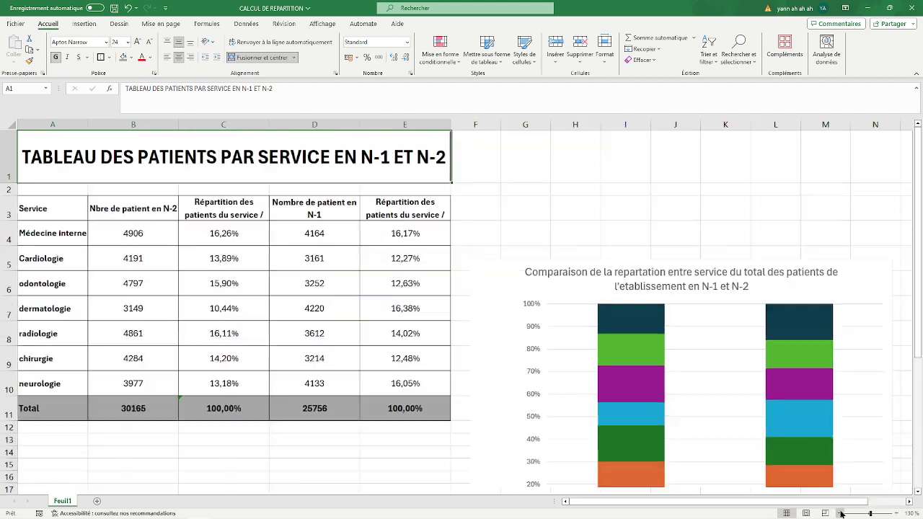
click(840, 513)
click(840, 513)
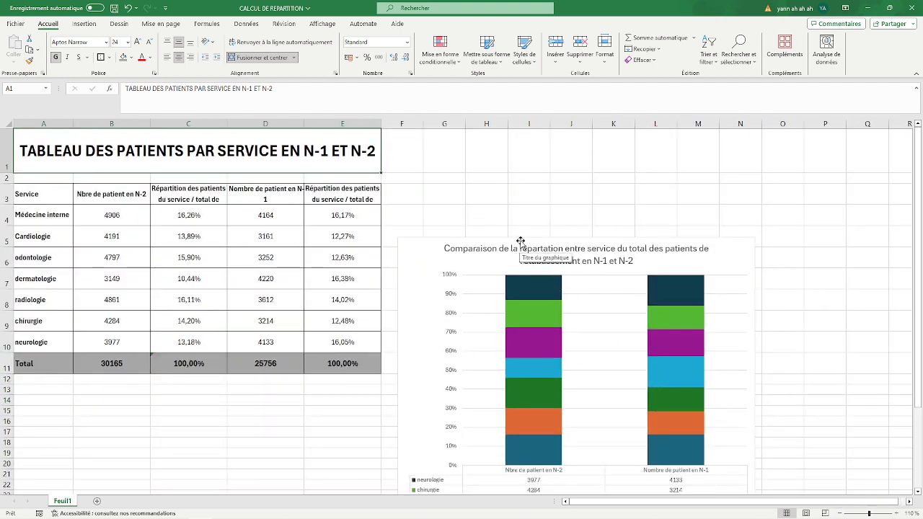
drag(520, 241, 137, 383)
scroll(426, 347, down, 2)
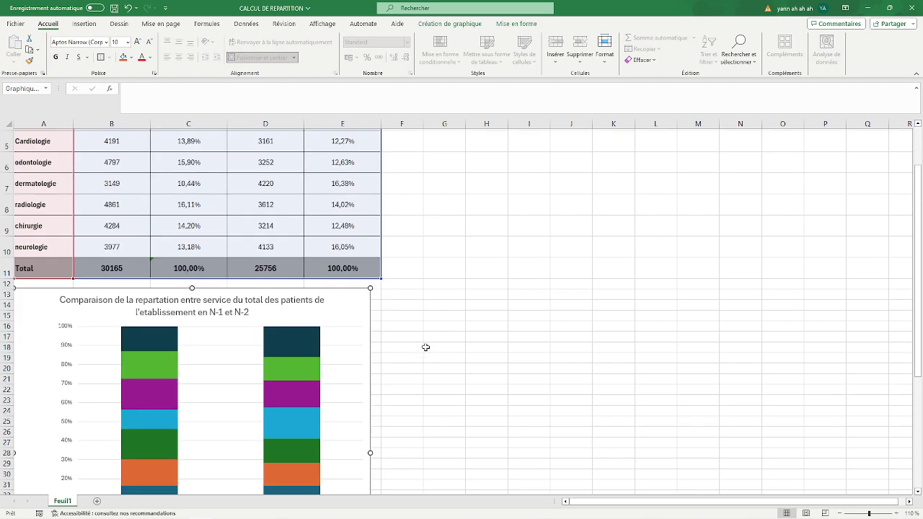
scroll(425, 347, down, 3)
scroll(424, 349, up, 2)
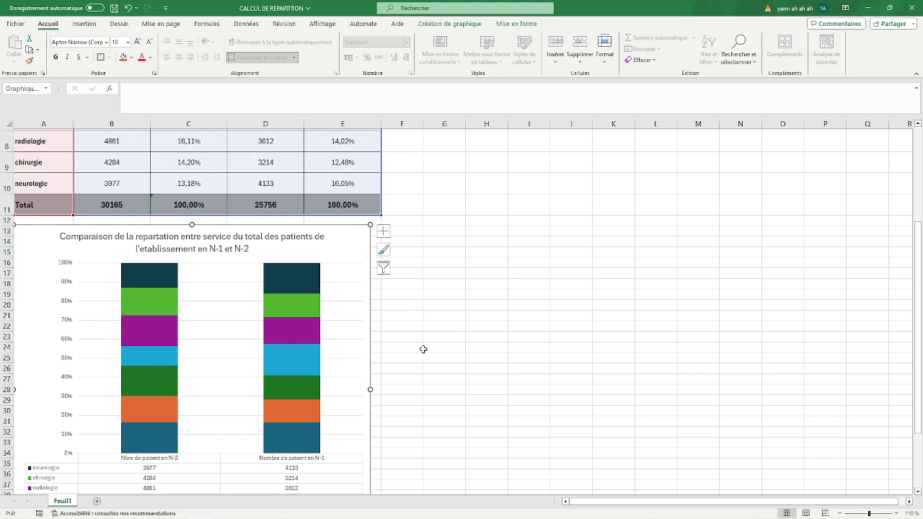
drag(370, 389, 380, 389)
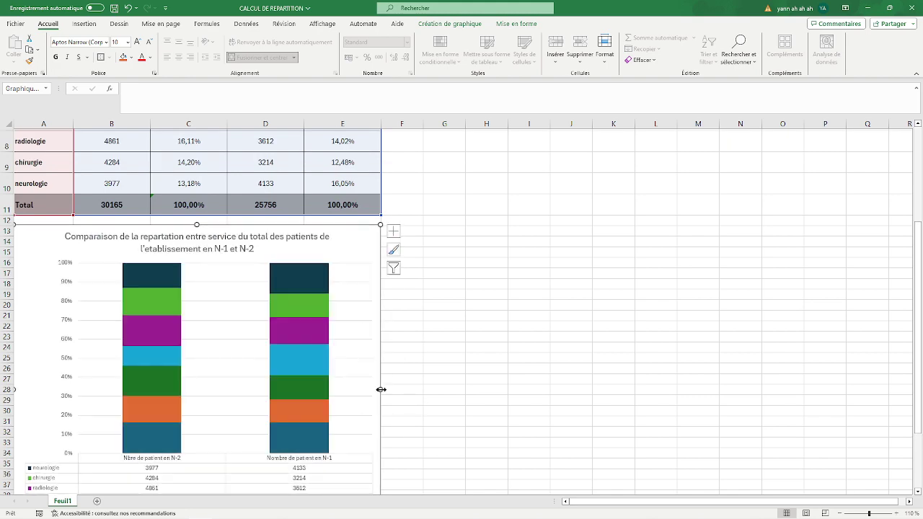
click(454, 378)
scroll(373, 368, down, 3)
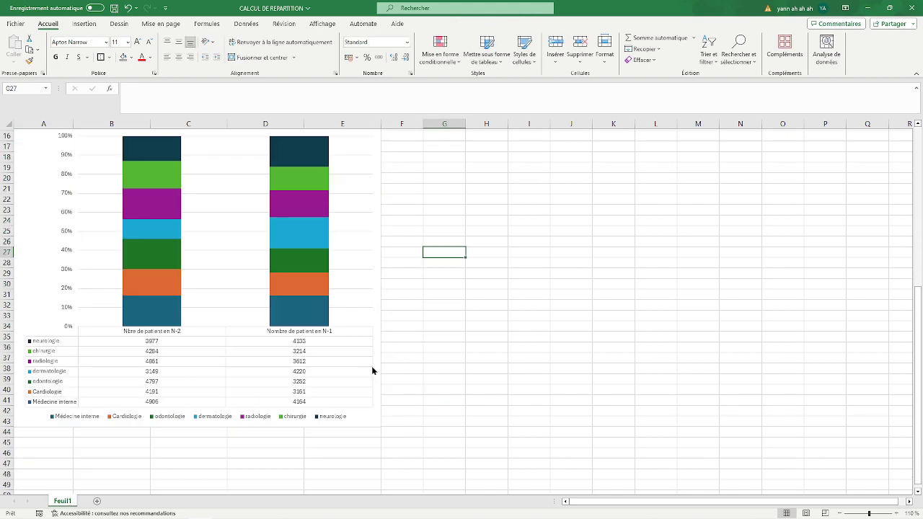
scroll(371, 365, up, 5)
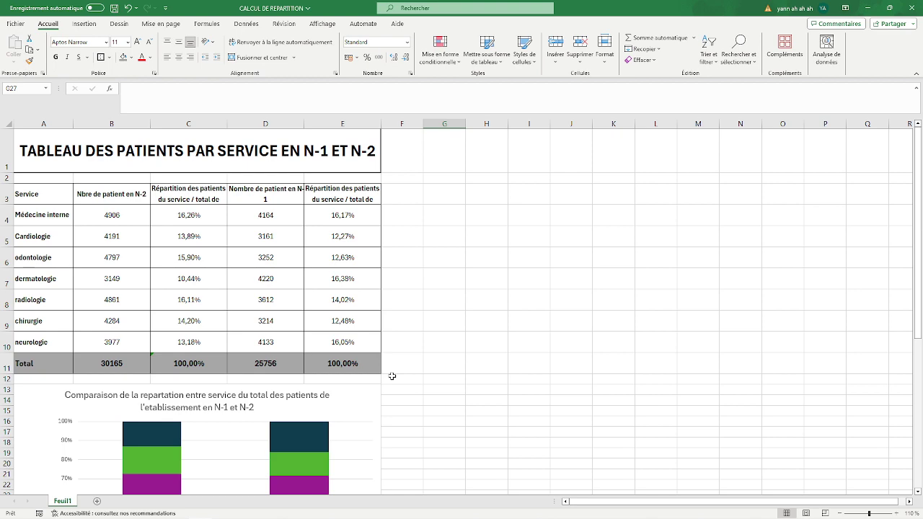
scroll(437, 362, down, 5)
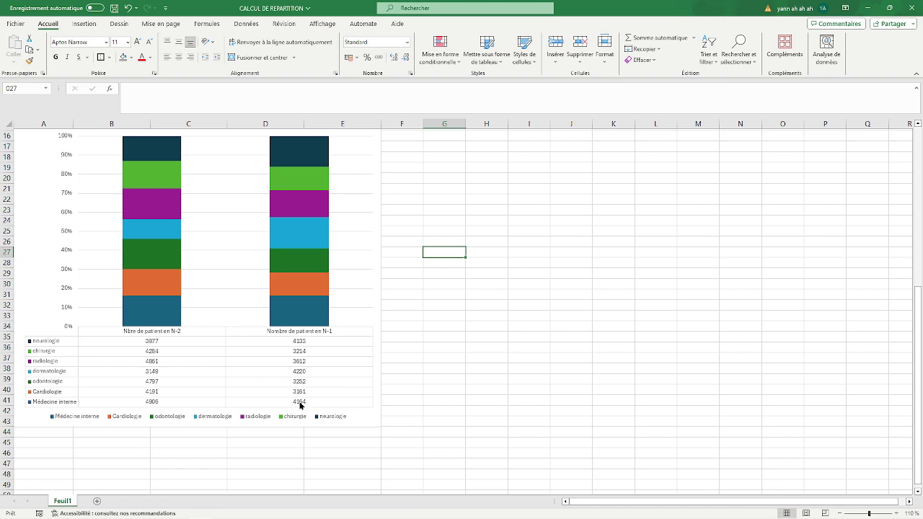
scroll(300, 405, up, 5)
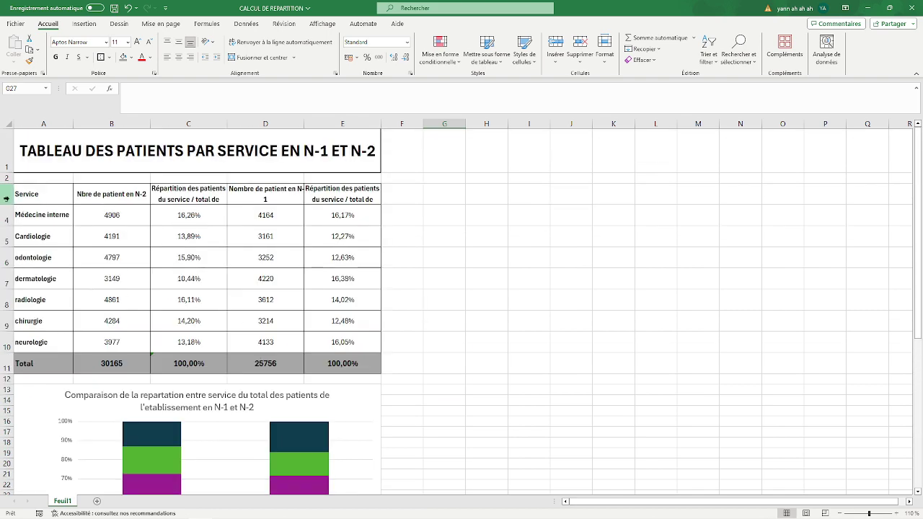
drag(5, 197, 6, 364)
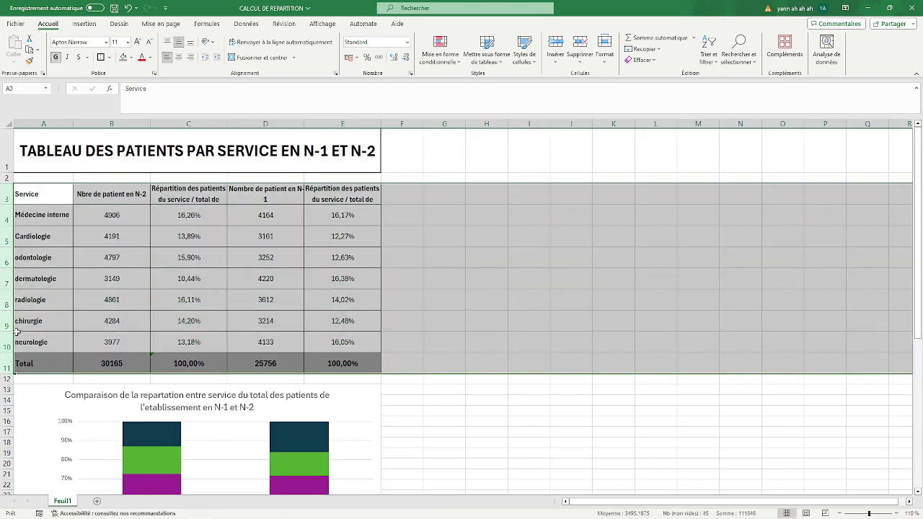
right_click(7, 328)
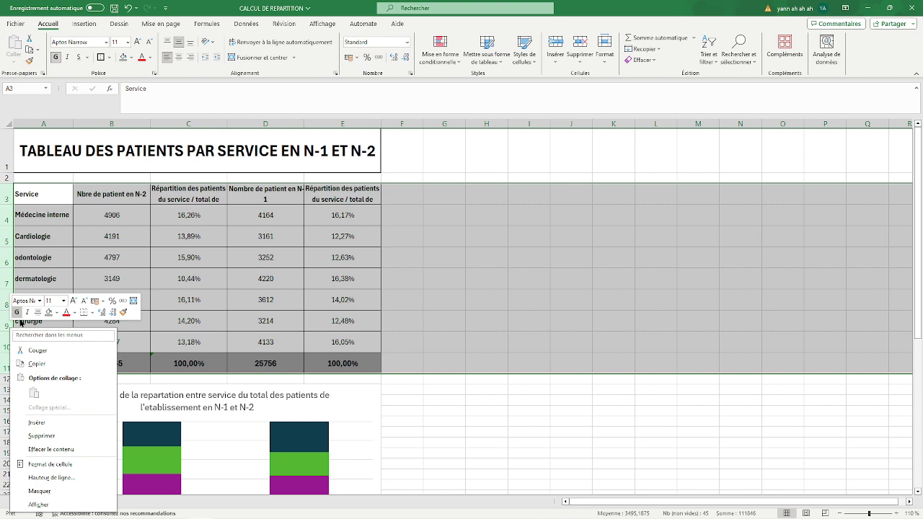
click(50, 478)
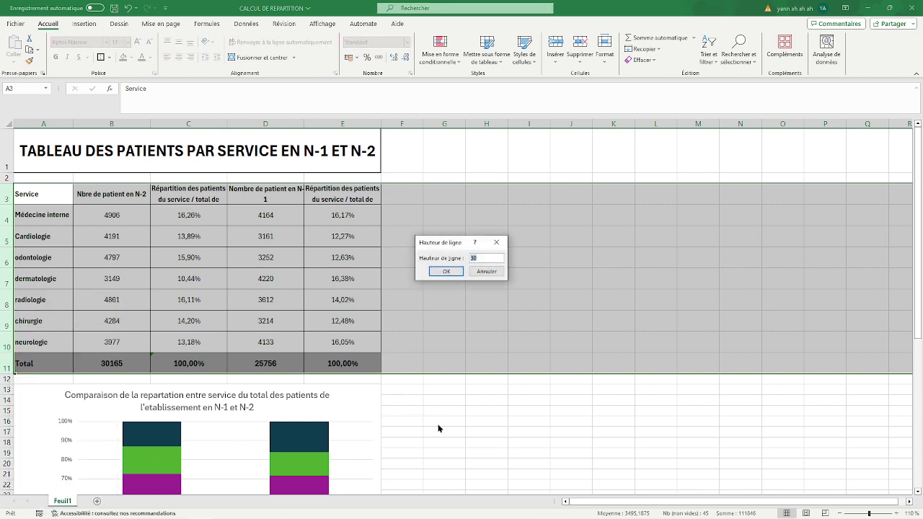
click(486, 271)
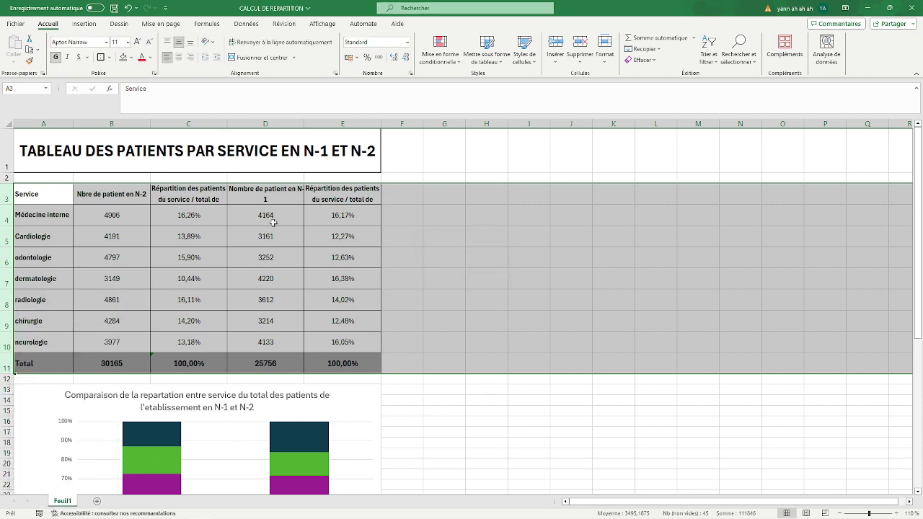
click(267, 235)
Set the height of rows 4 to 11 to 20.
drag(3, 213, 6, 361)
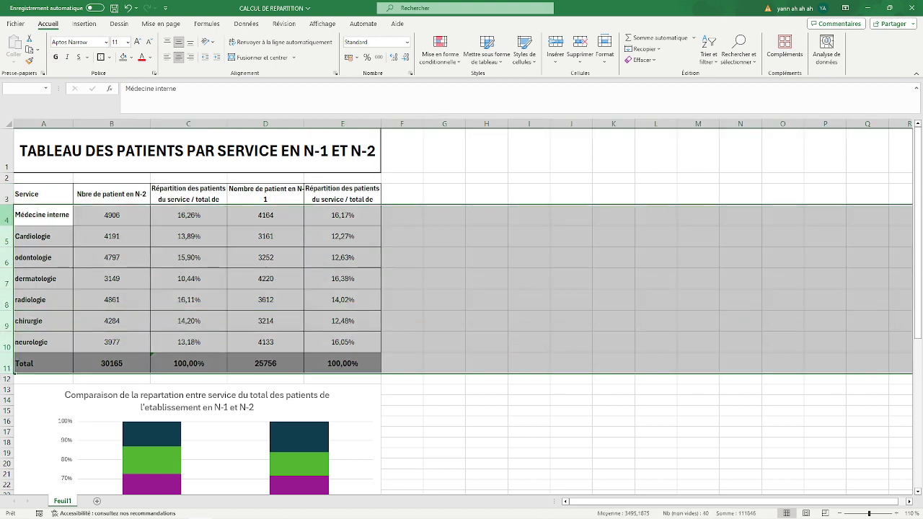
right_click(7, 357)
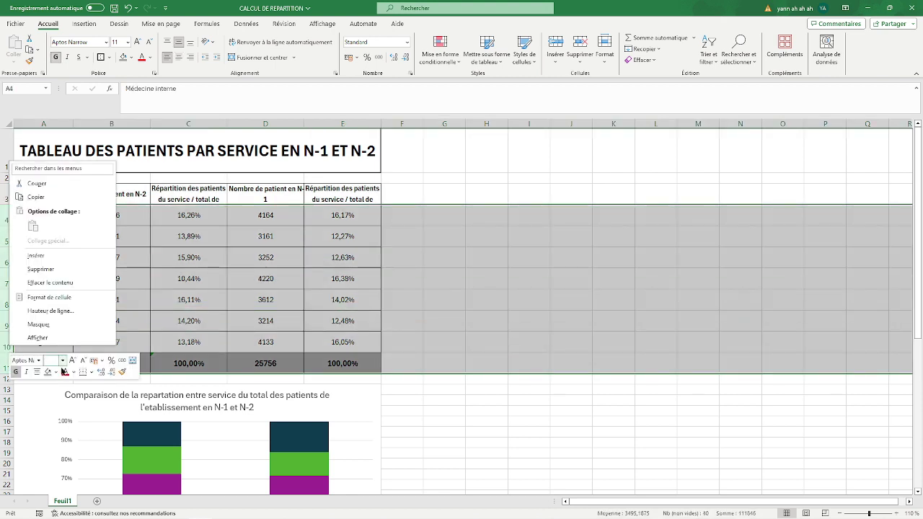
click(50, 312)
text(20)
key(Return)
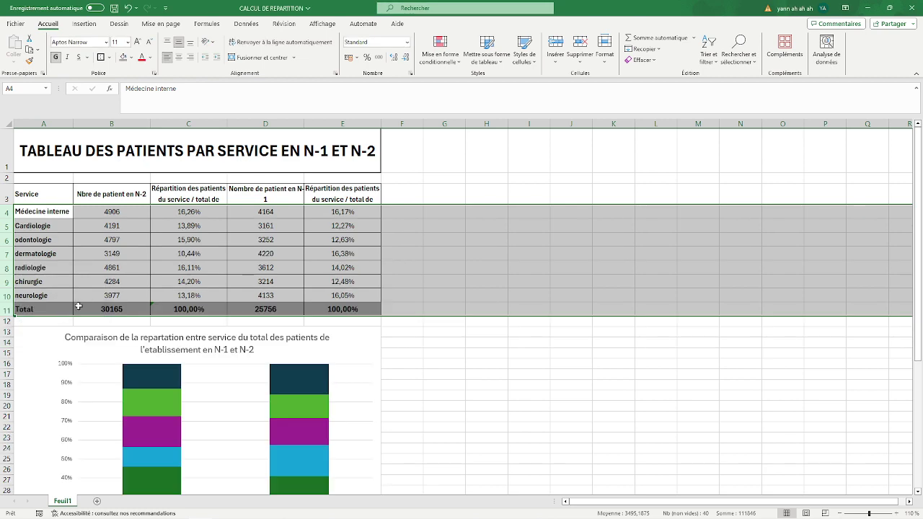
click(426, 362)
scroll(274, 330, down, 6)
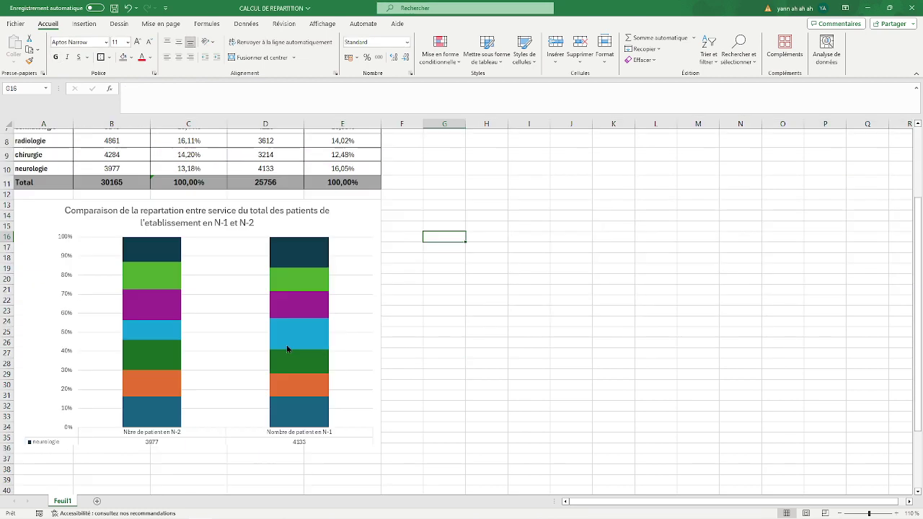
scroll(265, 321, up, 4)
scroll(265, 320, up, 3)
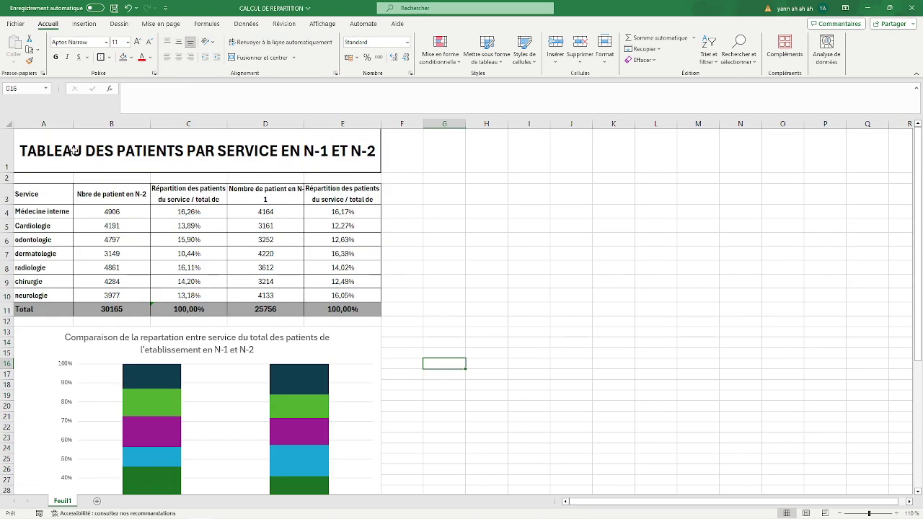
Create a custom page header for the printout with NOM ENTREPRISE in its left section.
drag(265, 281, 265, 295)
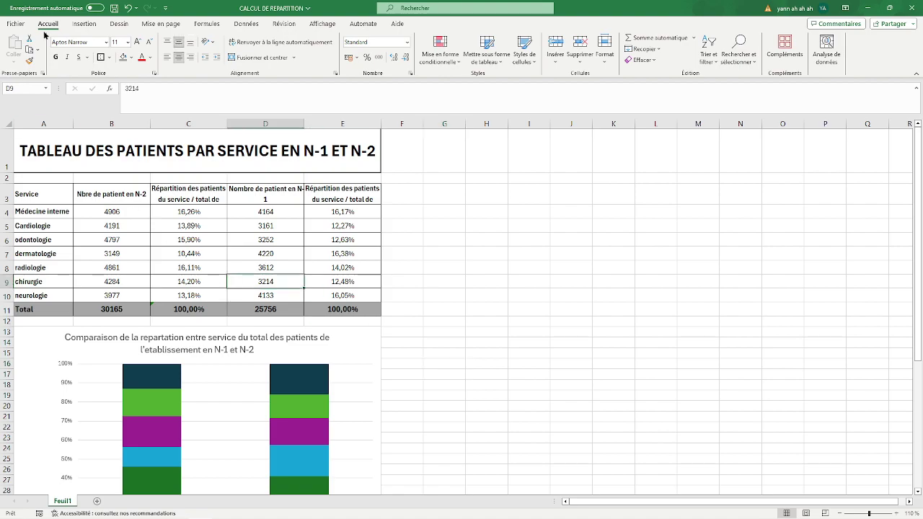
click(15, 23)
click(33, 199)
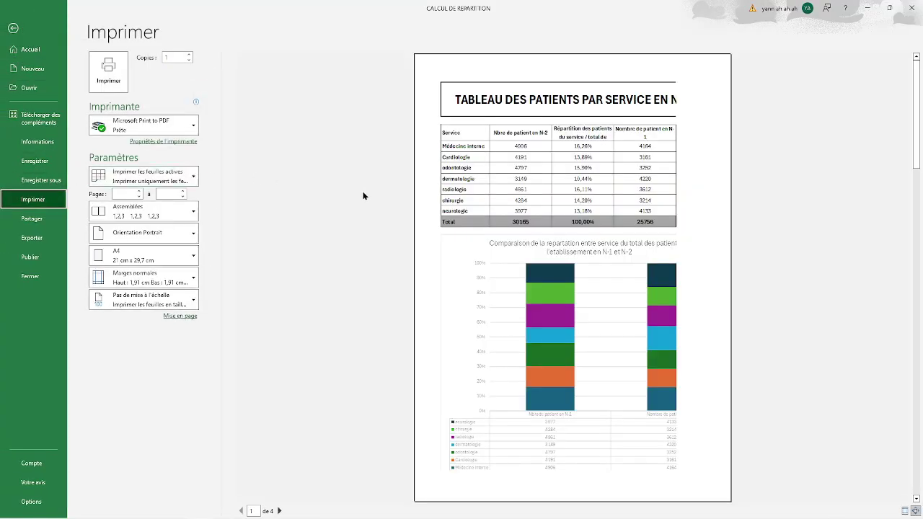
click(184, 316)
click(250, 243)
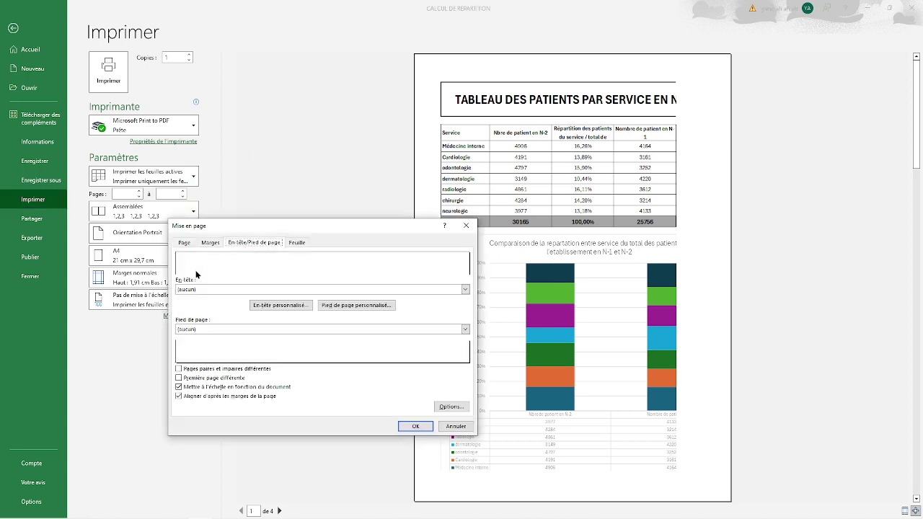
click(273, 305)
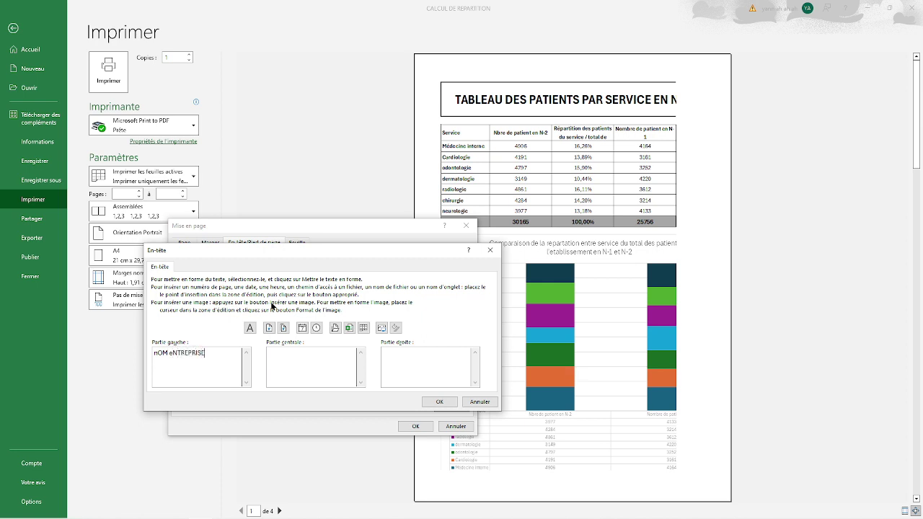
key(BackSpace)
key(BackSpace)
key(BackSpace)
key(BackSpace)
key(BackSpace)
key(BackSpace)
key(BackSpace)
key(BackSpace)
key(BackSpace)
key(BackSpace)
key(BackSpace)
key(BackSpace)
Add Maj 23/04/2024 to the right section of the custom header and apply it.
text(23/04)
text(/2024)
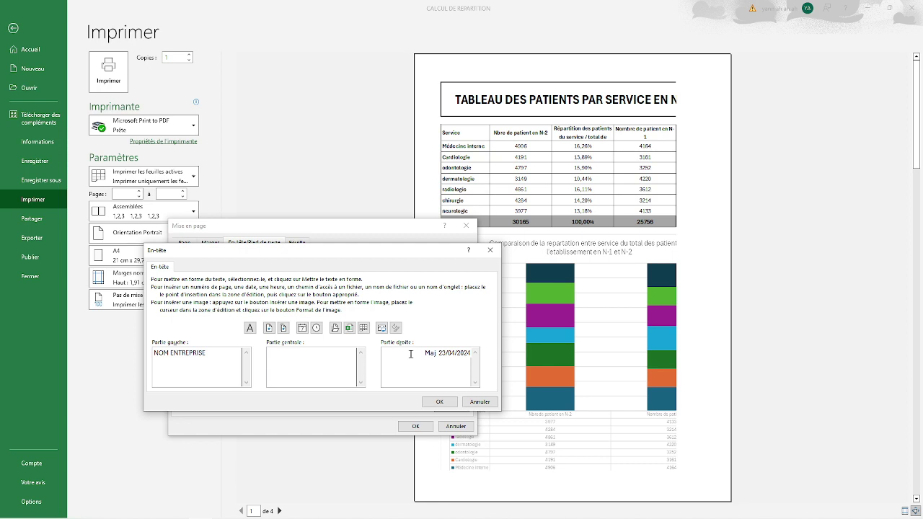
click(437, 402)
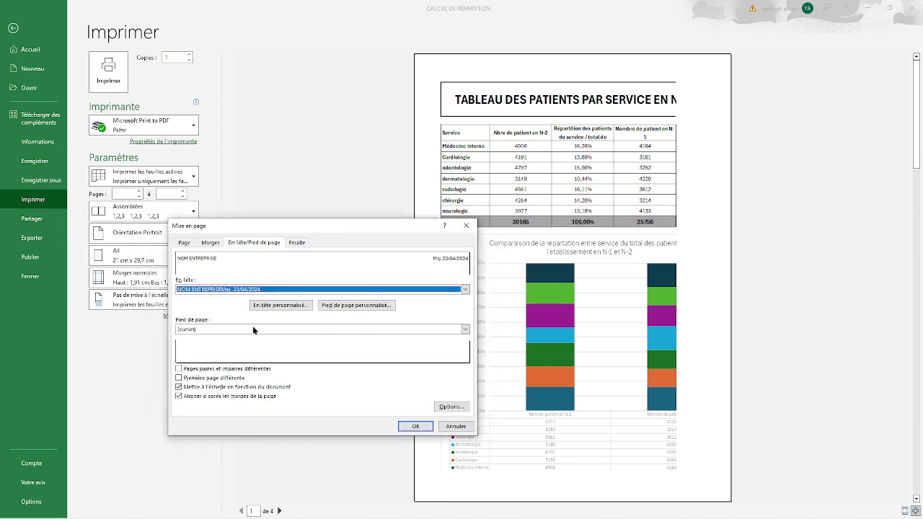
Reduce the page margins to 0,3 for left and right and 0,4 for top and bottom.
click(211, 242)
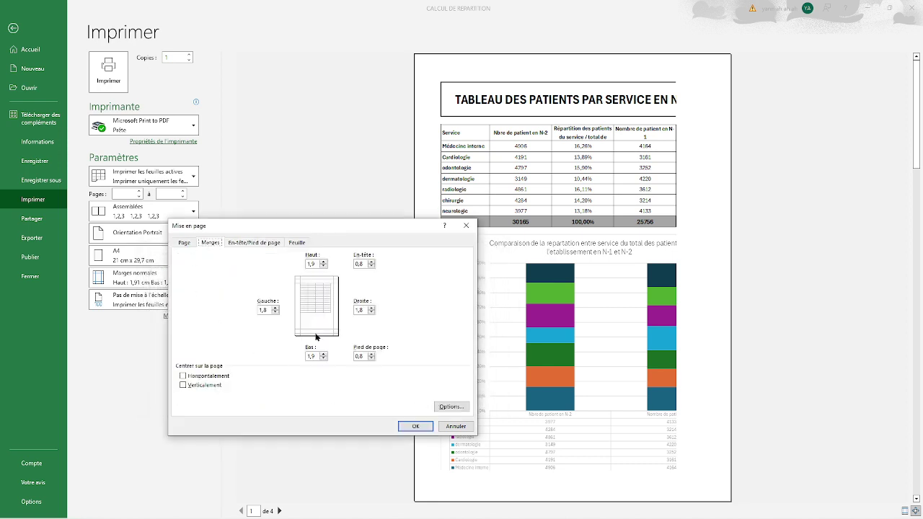
click(274, 312)
click(275, 312)
click(275, 313)
click(371, 312)
click(323, 358)
click(324, 266)
Centre the content on the page both horizontally and vertically, and apply the page setup.
click(186, 377)
click(185, 386)
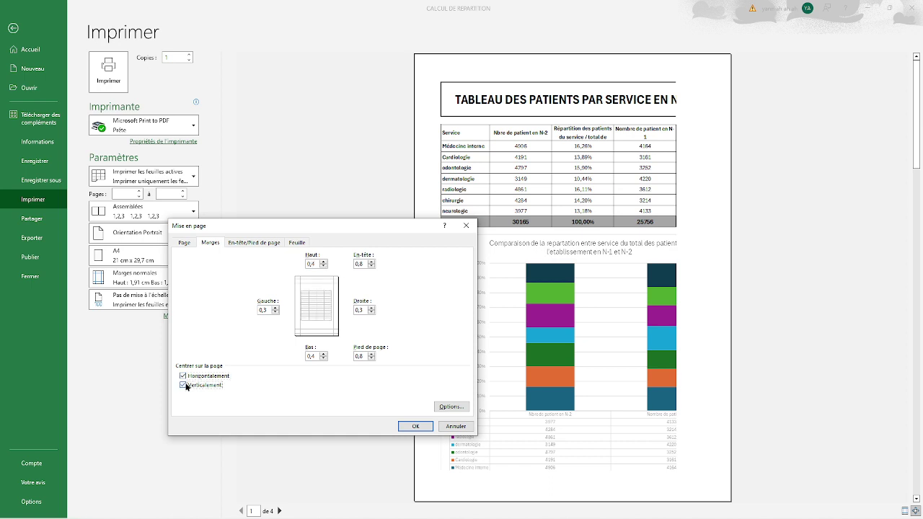
click(403, 426)
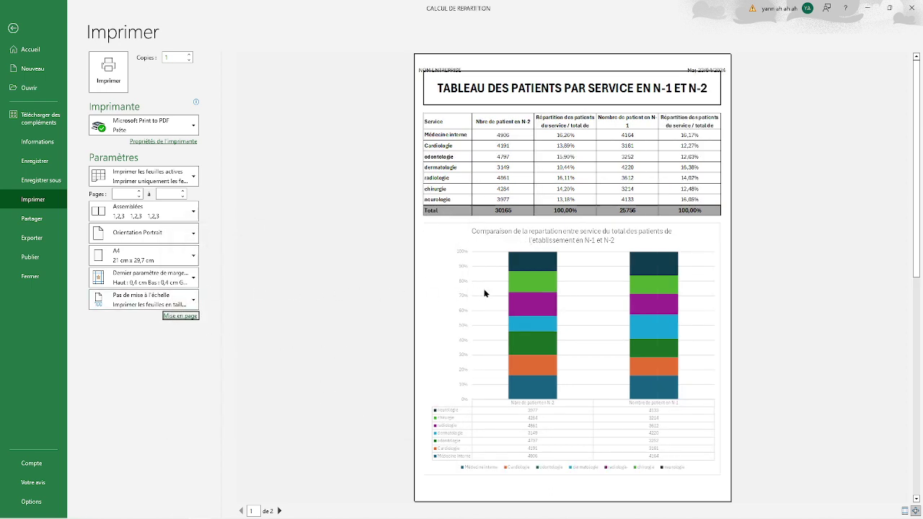
Scale the printout so the whole sheet fits on one page.
click(191, 302)
click(191, 302)
click(191, 302)
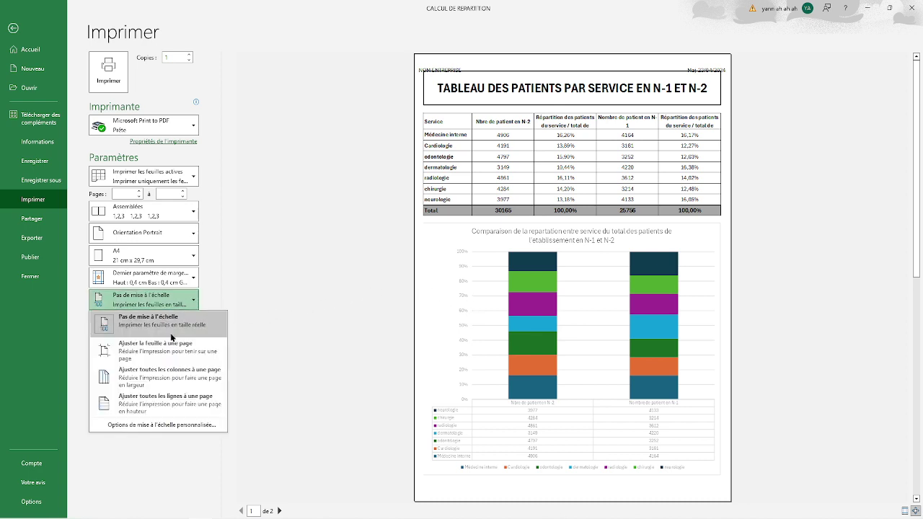
click(174, 344)
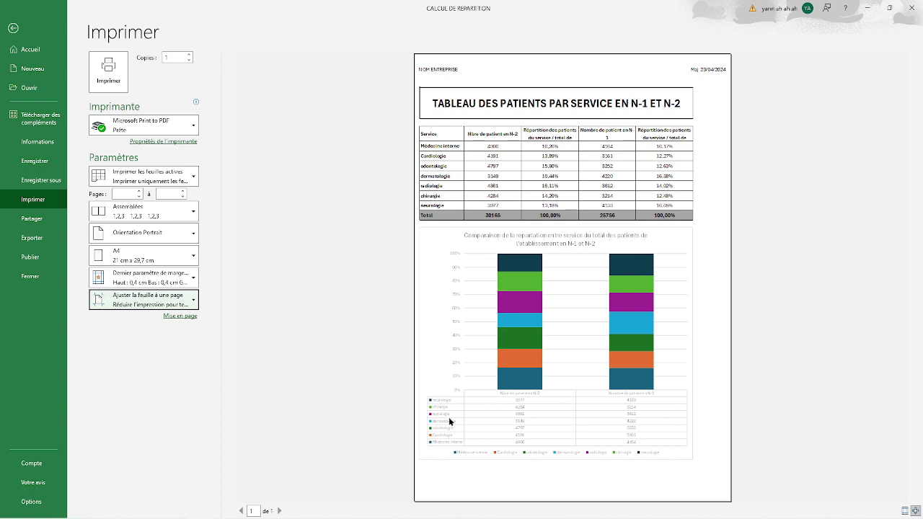
Check the margin and centring settings in the page setup.
click(181, 316)
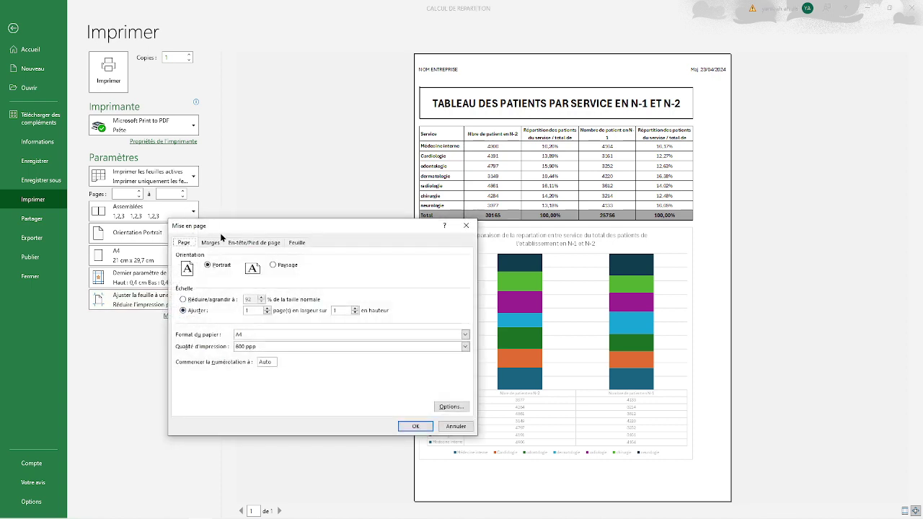
click(214, 244)
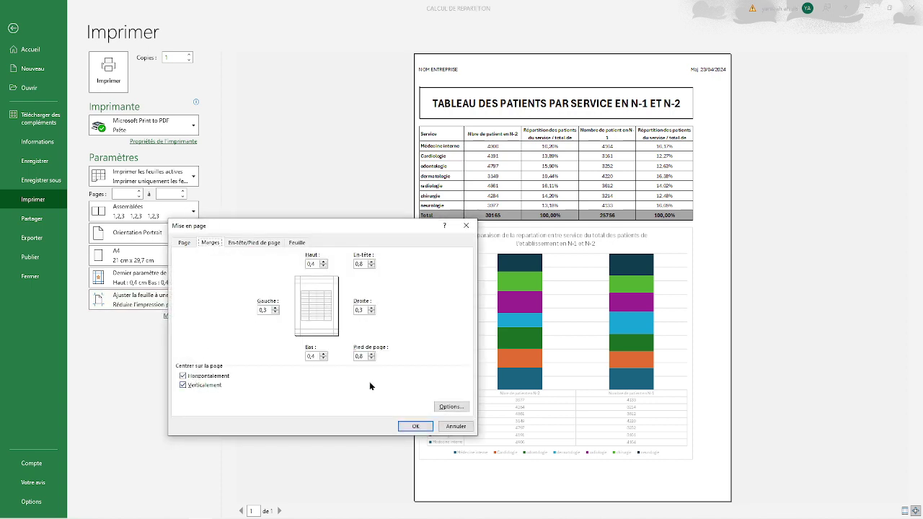
click(466, 225)
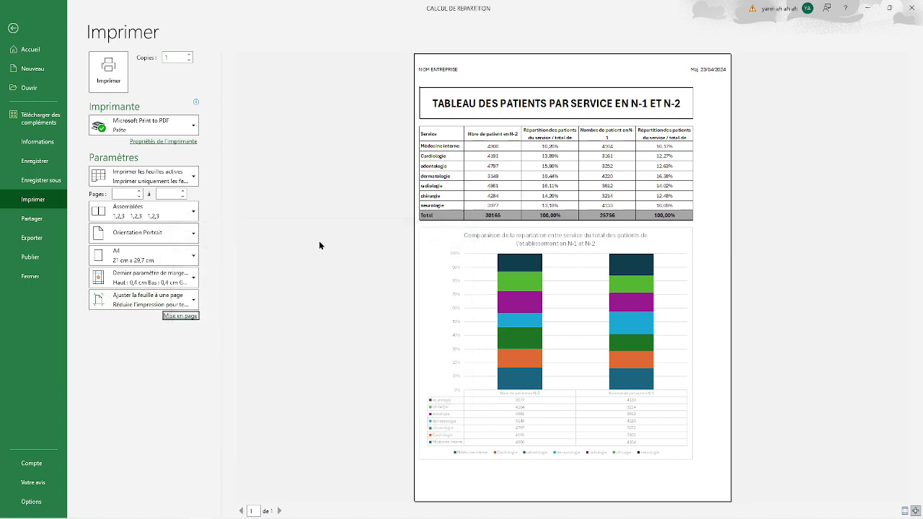
Limit the printout to the selected range A1:E44, covering the title, the table and the chart.
click(13, 28)
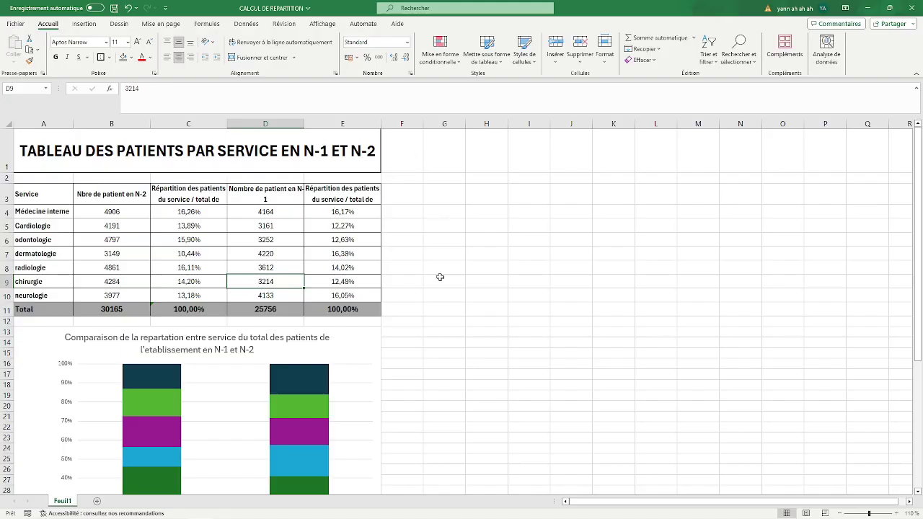
scroll(452, 311, down, 1)
scroll(452, 310, up, 2)
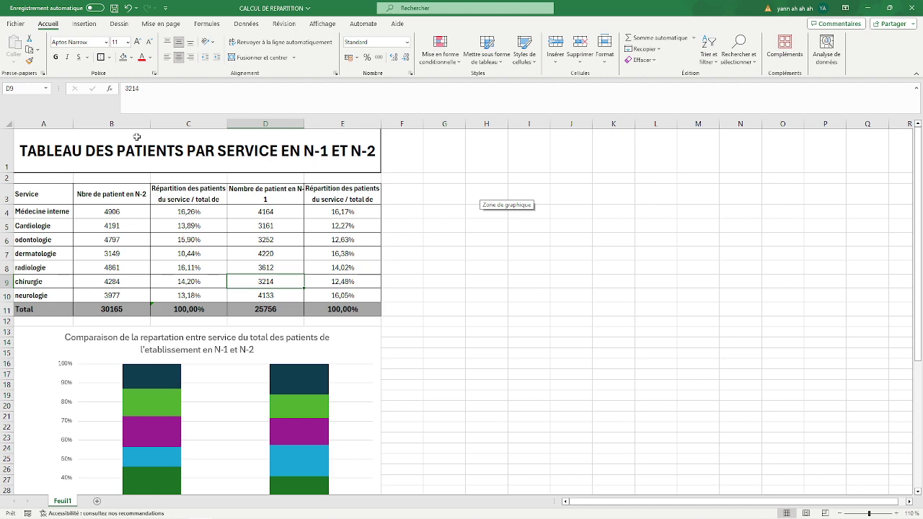
drag(136, 136, 189, 193)
scroll(233, 235, up, 11)
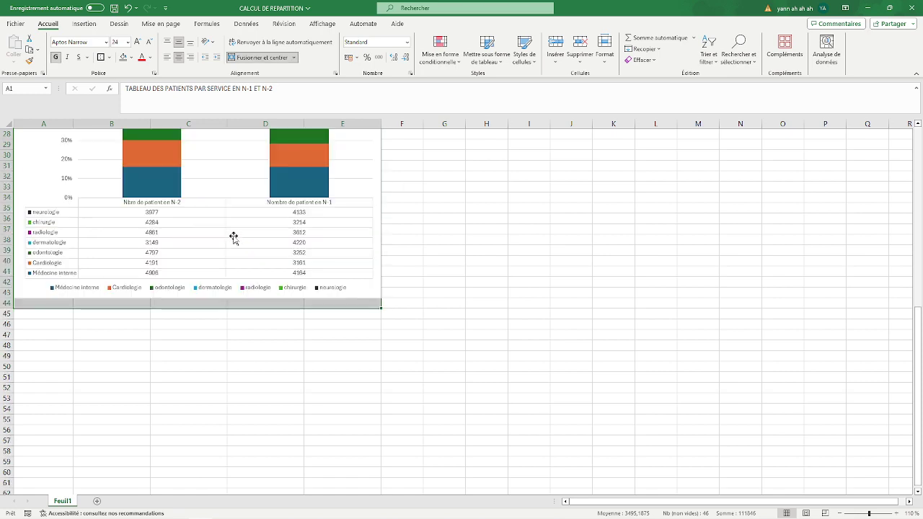
scroll(233, 234, up, 2)
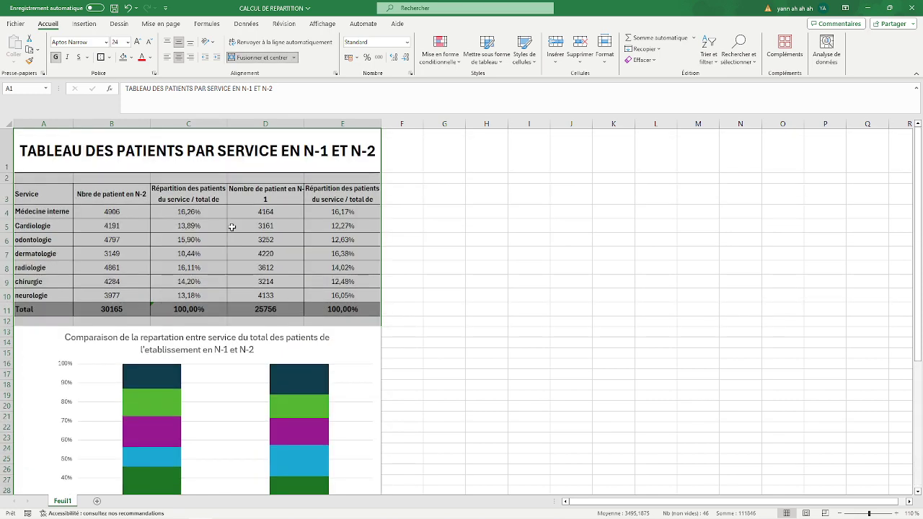
click(16, 23)
click(32, 199)
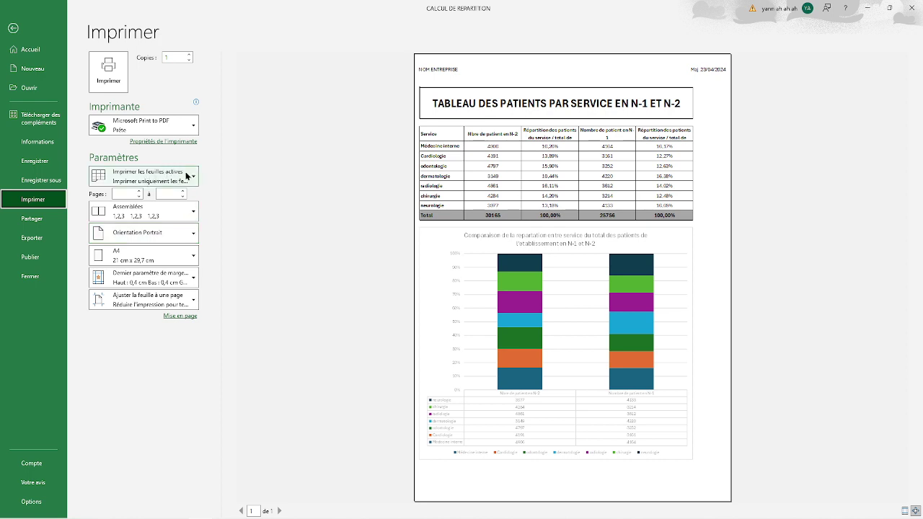
click(195, 178)
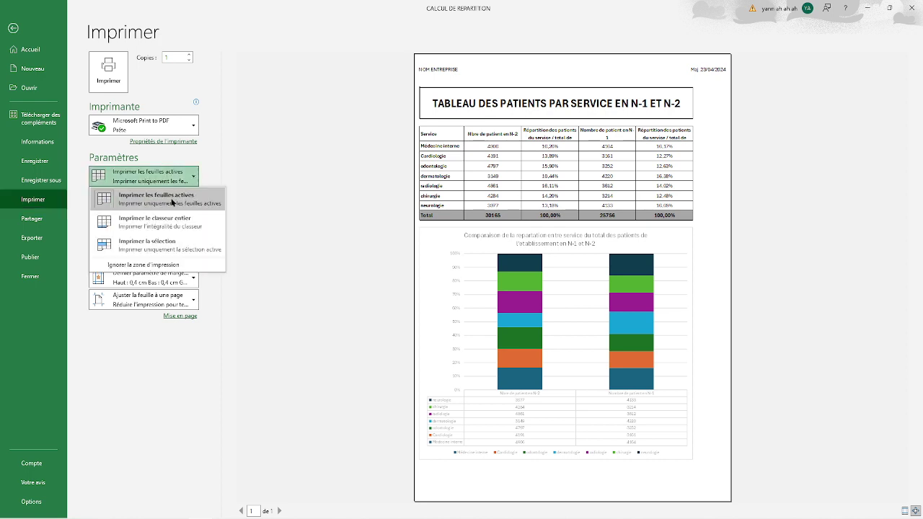
click(155, 242)
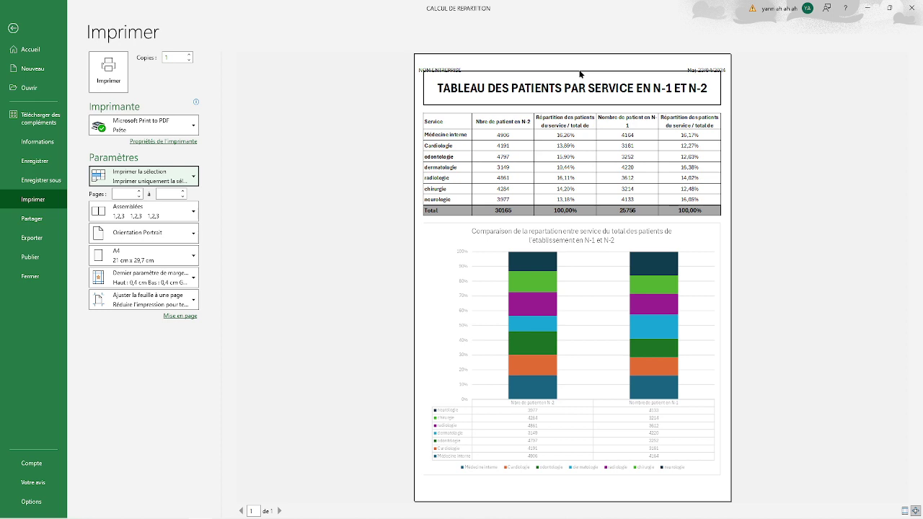
Increase the top page margin to 1,4 cm so the title box clears the header text.
click(180, 315)
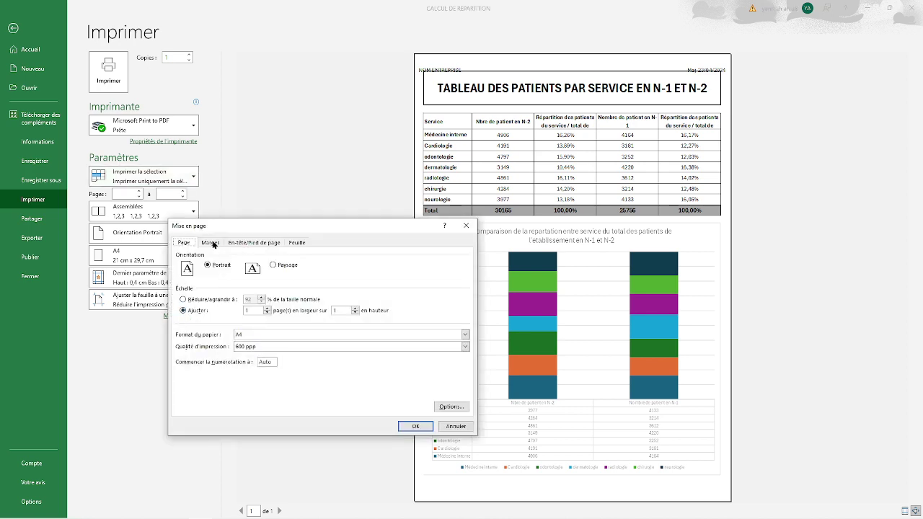
click(210, 243)
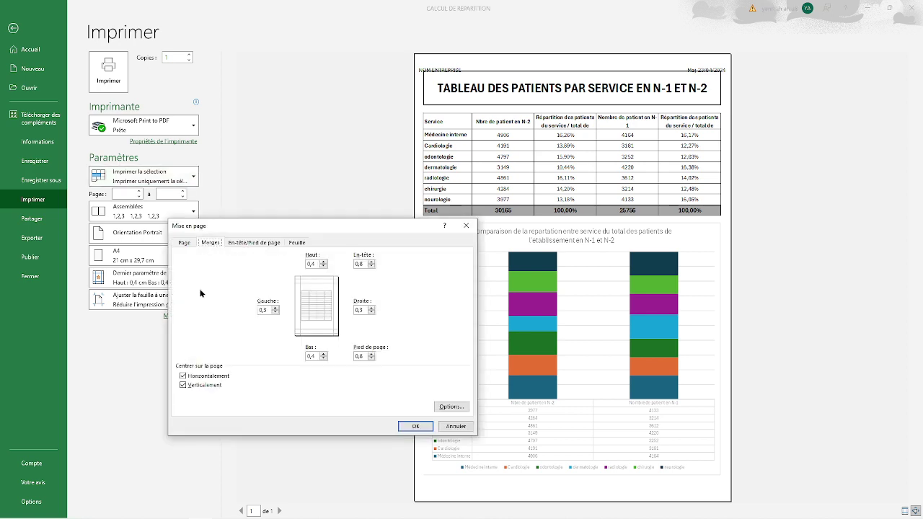
click(323, 262)
click(323, 262)
click(414, 427)
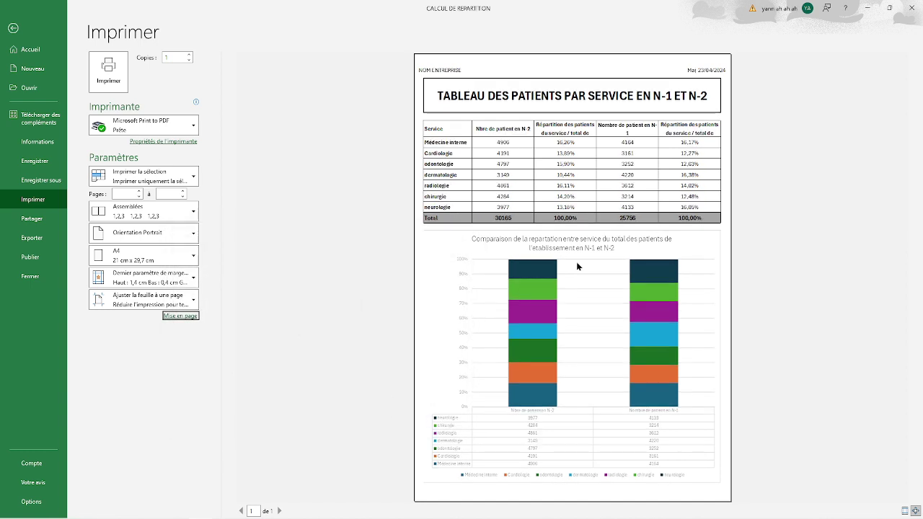